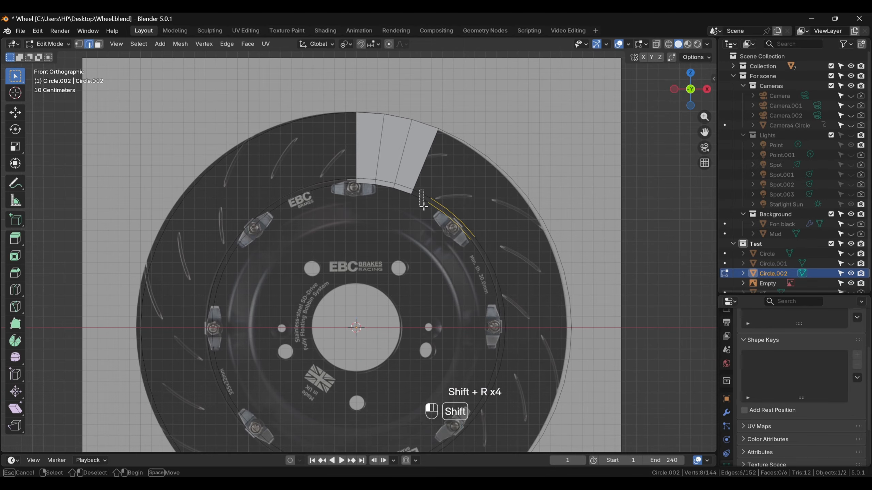
# - Select all the loose ring edges around the disc outside the three-strip wedge and delete them
pyautogui.keyDown('shift'); pyautogui.moveTo(475, 216); pyautogui.dragTo(475, 130, button='middle'); pyautogui.keyUp('shift')
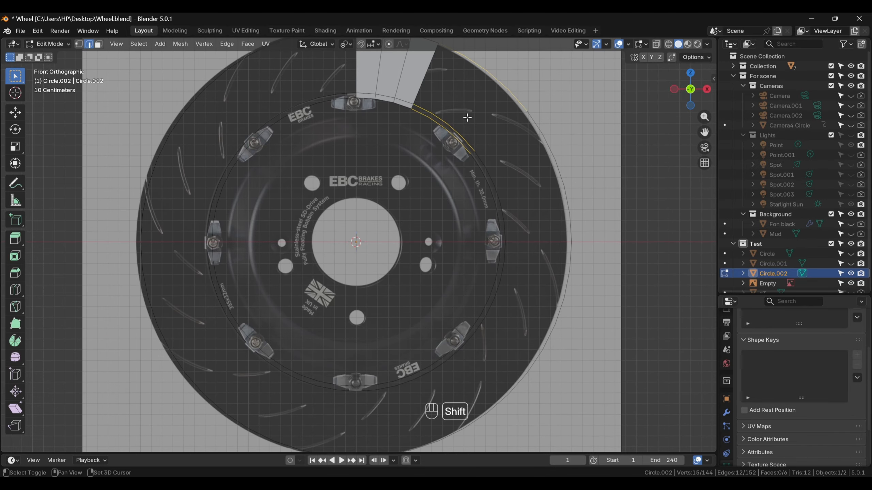
pyautogui.keyDown('shift'); pyautogui.moveTo(456, 106); pyautogui.dragTo(582, 285); pyautogui.keyUp('shift')
pyautogui.keyDown('shift'); pyautogui.moveTo(408, 229); pyautogui.dragTo(583, 433); pyautogui.keyUp('shift')
pyautogui.keyDown('shift'); pyautogui.moveTo(338, 332); pyautogui.dragTo(352, 250, button='middle'); pyautogui.keyUp('shift')
pyautogui.keyDown('shift'); pyautogui.moveTo(247, 229); pyautogui.dragTo(496, 388); pyautogui.keyUp('shift')
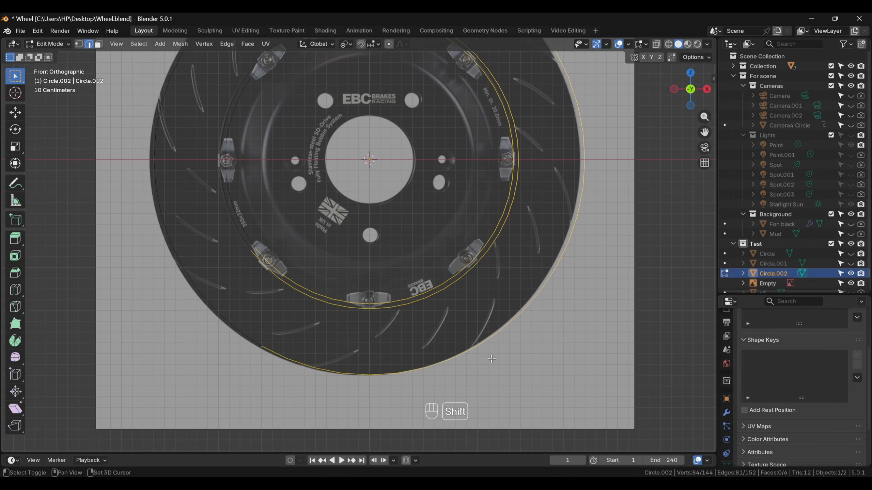
pyautogui.keyDown('shift'); pyautogui.moveTo(110, 152); pyautogui.dragTo(335, 394); pyautogui.keyUp('shift')
pyautogui.keyDown('shift'); pyautogui.moveTo(346, 253); pyautogui.dragTo(381, 424, button='middle'); pyautogui.keyUp('shift')
pyautogui.keyDown('shift'); pyautogui.moveTo(143, 194); pyautogui.dragTo(287, 360); pyautogui.keyUp('shift')
pyautogui.keyDown('shift'); pyautogui.moveTo(202, 99); pyautogui.dragTo(222, 128); pyautogui.keyUp('shift')
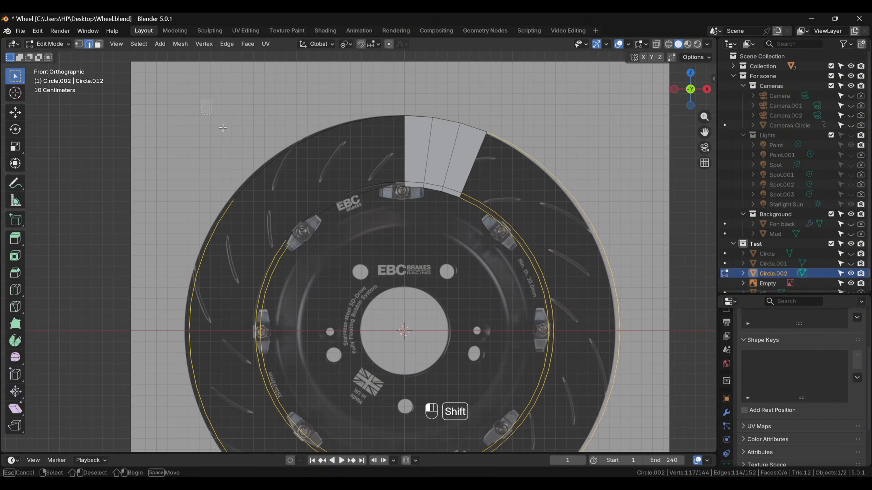
pyautogui.keyDown('shift'); pyautogui.moveTo(332, 115); pyautogui.dragTo(409, 236); pyautogui.keyUp('shift')
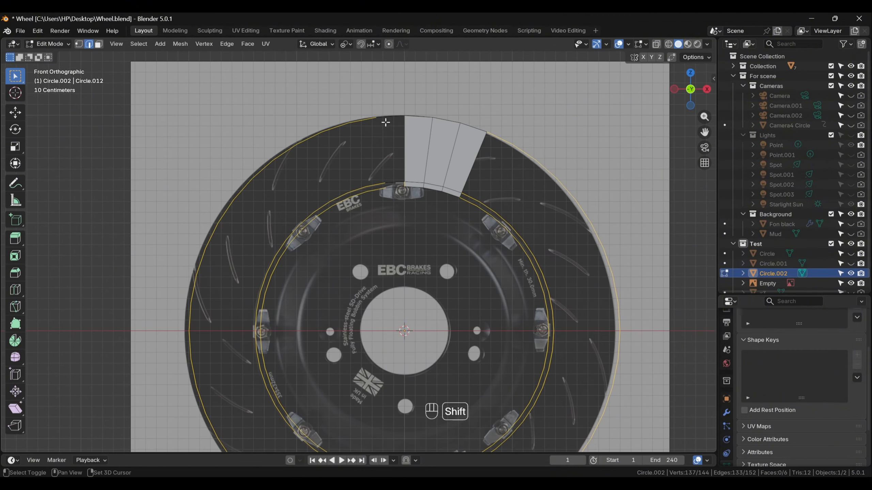
pyautogui.scroll(4, 397, 194)
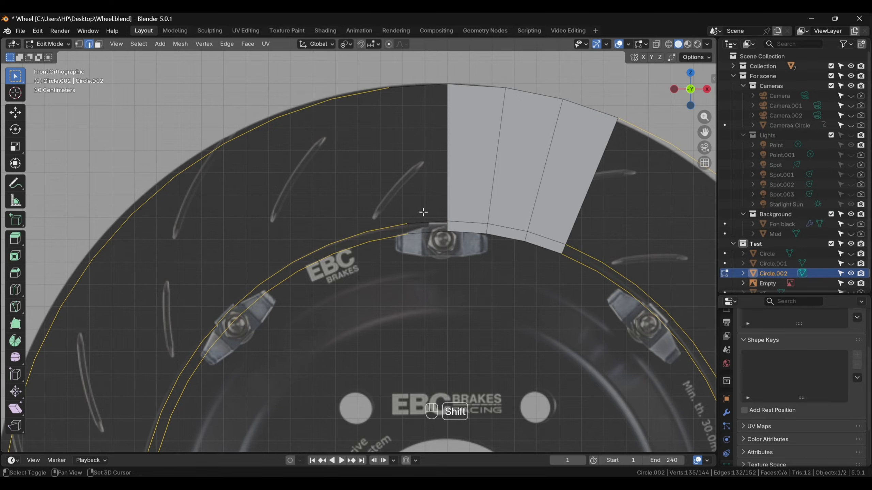
pyautogui.keyDown('shift'); pyautogui.moveTo(423, 212); pyautogui.dragTo(437, 270); pyautogui.keyUp('shift')
pyautogui.keyDown('shift'); pyautogui.moveTo(404, 83); pyautogui.dragTo(432, 115); pyautogui.keyUp('shift')
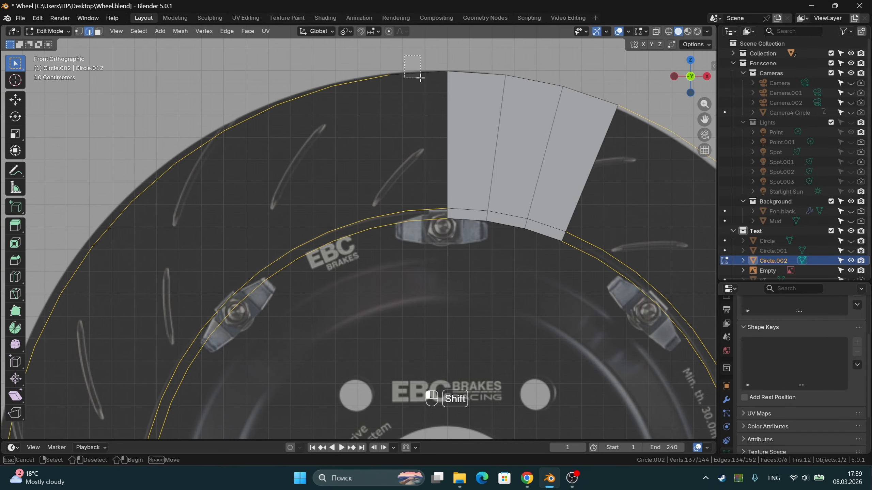
pyautogui.keyDown('shift'); pyautogui.moveTo(420, 78); pyautogui.dragTo(421, 79); pyautogui.keyUp('shift')
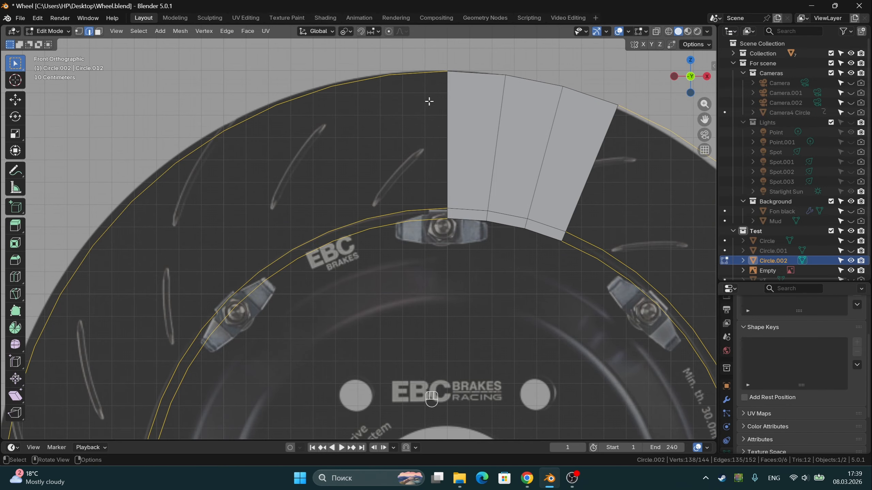
pyautogui.press('x')
pyautogui.click(430, 102)
pyautogui.scroll(-2, 388, 277)
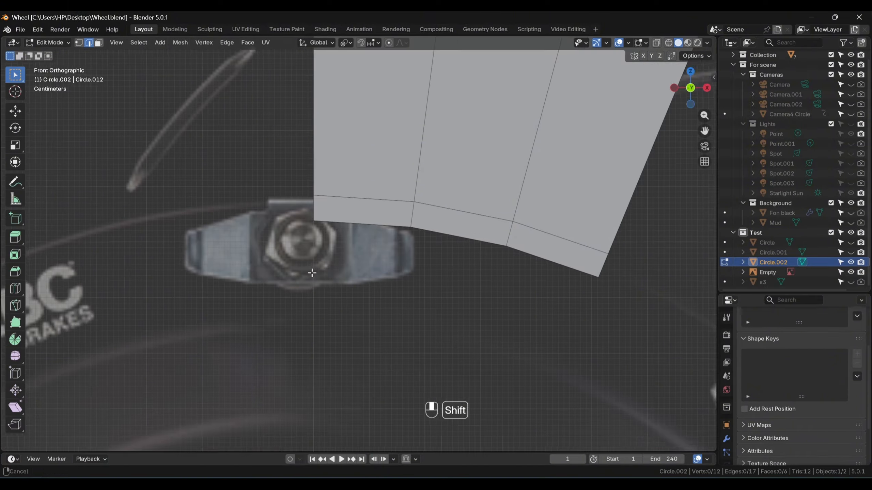
# - Extrude the wedge's inner corner vertex on the centre line straight down by about 188 mm
pyautogui.keyDown('shift'); pyautogui.moveTo(311, 273); pyautogui.dragTo(330, 290, button='middle'); pyautogui.keyUp('shift')
pyautogui.scroll(2, 330, 290)
pyautogui.press('1')
pyautogui.click(323, 236)
pyautogui.keyDown('shift'); pyautogui.moveTo(380, 312); pyautogui.dragTo(325, 235, button='middle'); pyautogui.keyUp('shift')
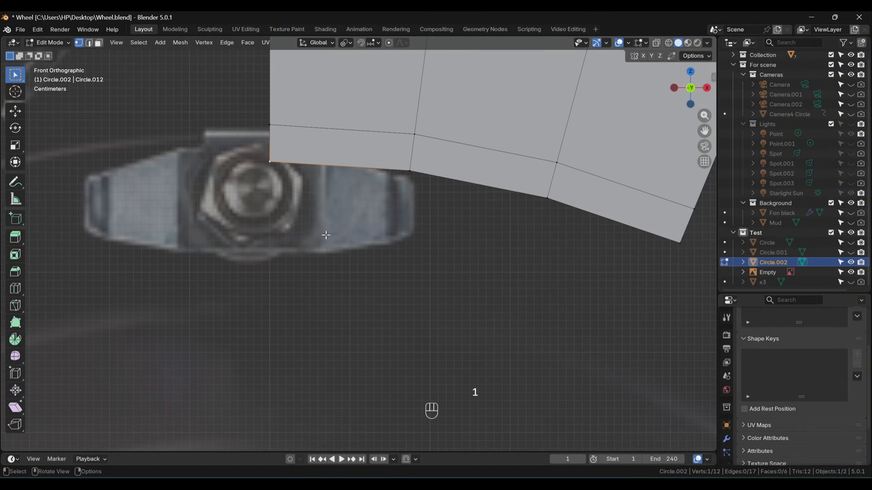
pyautogui.scroll(-1, 310, 223)
pyautogui.press('e')
pyautogui.click(319, 348)
# - Extrude a vertex chain about 61 mm horizontally, then in short segments rising toward the wedge's last inner edge
pyautogui.keyDown('shift'); pyautogui.moveTo(355, 317); pyautogui.dragTo(327, 317, button='middle'); pyautogui.keyUp('shift')
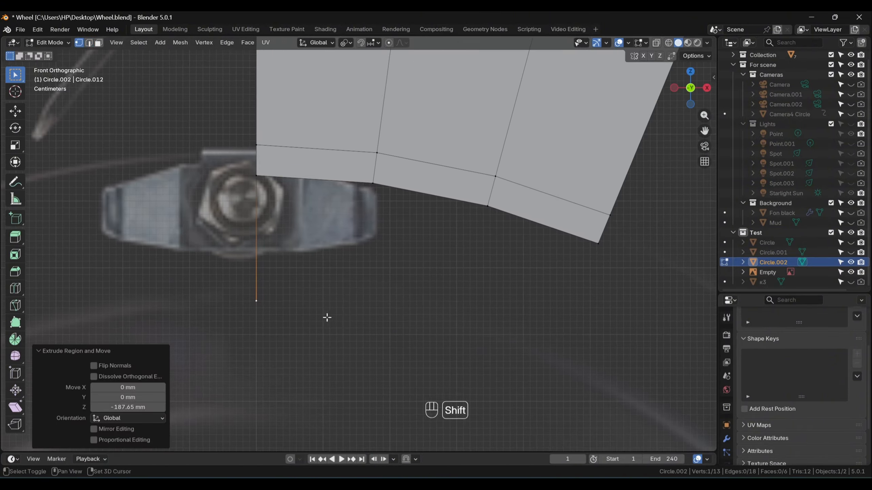
pyautogui.press('e')
pyautogui.press('x')
pyautogui.click(318, 319)
pyautogui.press('e')
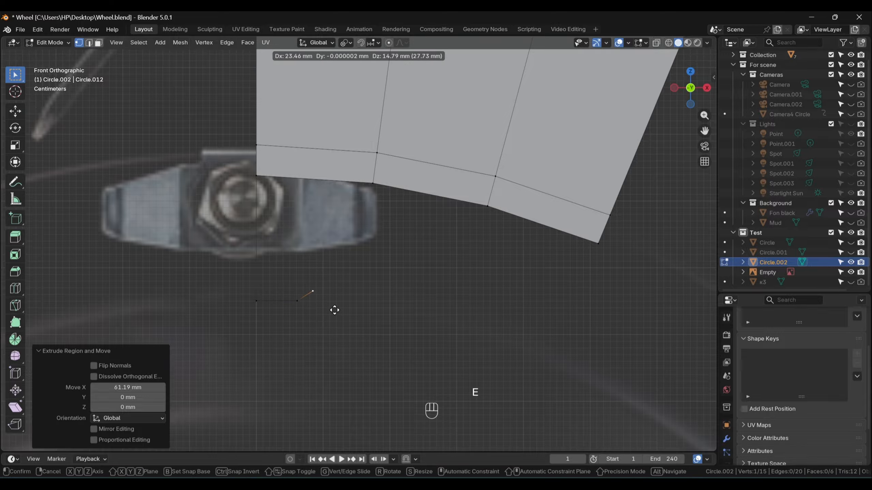
pyautogui.click(335, 310)
pyautogui.press('e')
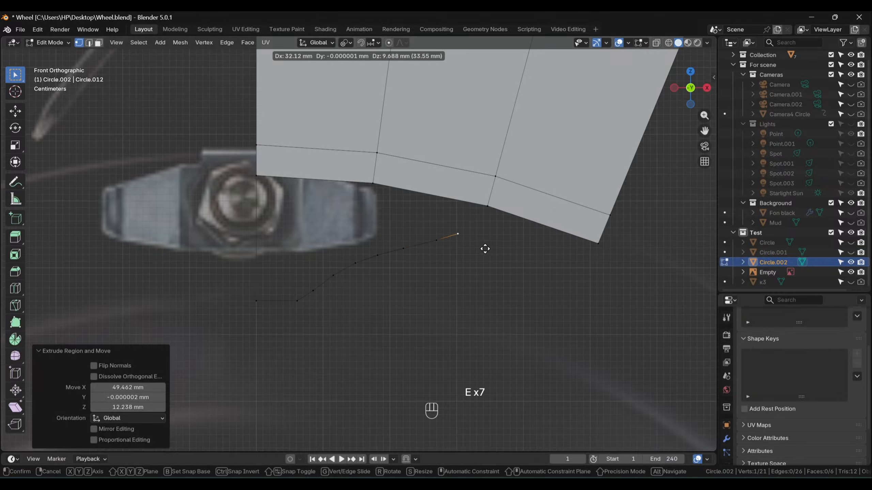
pyautogui.click(517, 236)
pyautogui.press('e')
pyautogui.click(540, 229)
# - Subdivide the wedge's last inner edge, slide the new vertex along it and connect it to the chain's end vertex
pyautogui.press('2')
pyautogui.press('q')
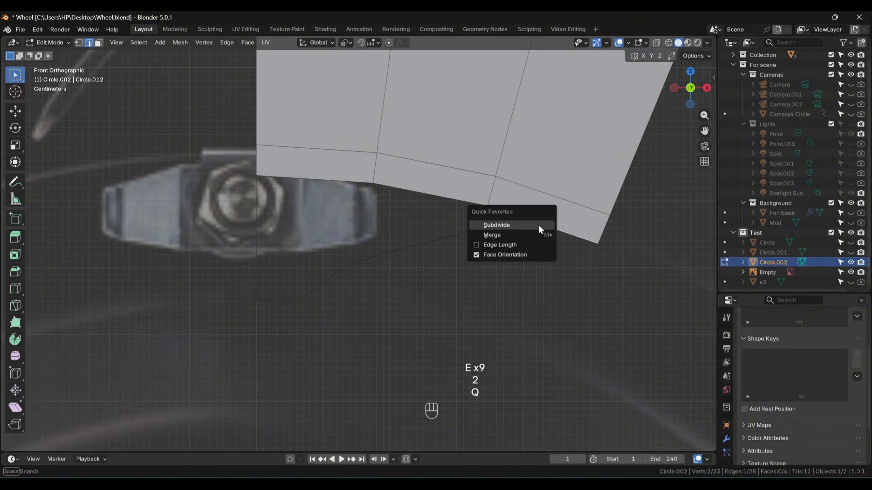
pyautogui.press('g')
pyautogui.press('g')
pyautogui.click(540, 236)
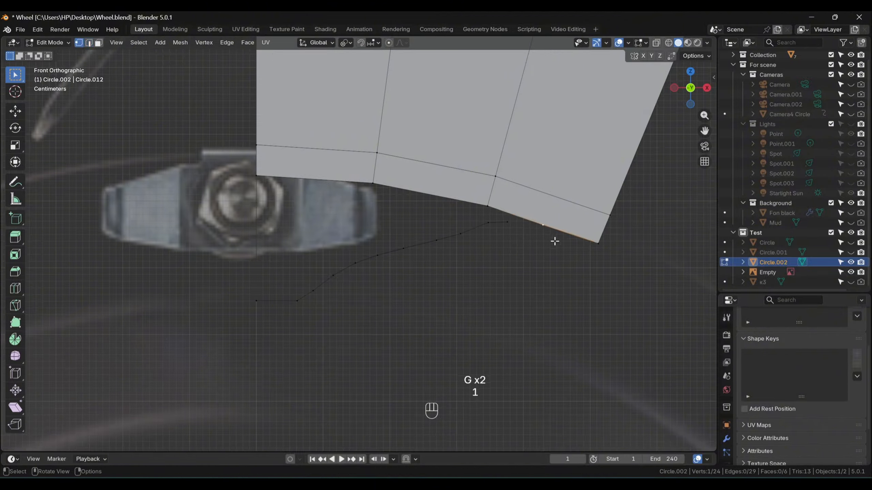
pyautogui.keyDown('shift'); pyautogui.click(529, 227); pyautogui.keyUp('shift')
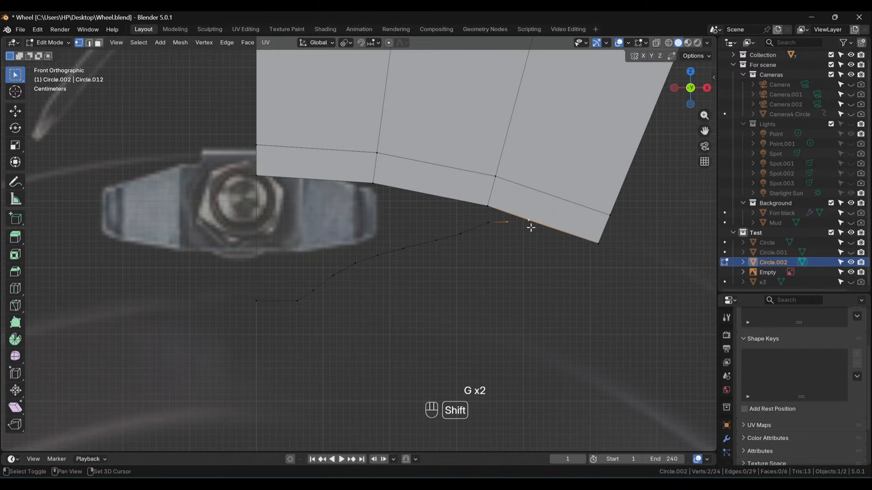
pyautogui.press('g')
# - Move the chain's vertices one by one so they form a smooth arc up to the wedge's inner edge
pyautogui.moveTo(510, 233); pyautogui.dragTo(518, 275, button='middle')
pyautogui.click(510, 229)
pyautogui.click(463, 237)
pyautogui.press('g')
pyautogui.press('g')
pyautogui.rightClick(473, 256)
pyautogui.click(469, 244)
pyautogui.press('g')
pyautogui.click(468, 253)
pyautogui.click(441, 247)
pyautogui.press('g')
pyautogui.click(451, 269)
pyautogui.press('g')
pyautogui.click(420, 276)
pyautogui.click(384, 264)
pyautogui.press('g')
pyautogui.click(404, 281)
pyautogui.click(413, 260)
pyautogui.press('g')
pyautogui.click(418, 261)
pyautogui.click(444, 252)
pyautogui.press('g')
pyautogui.click(451, 262)
pyautogui.press('g')
pyautogui.click(488, 269)
pyautogui.click(490, 225)
pyautogui.press('g')
pyautogui.click(517, 275)
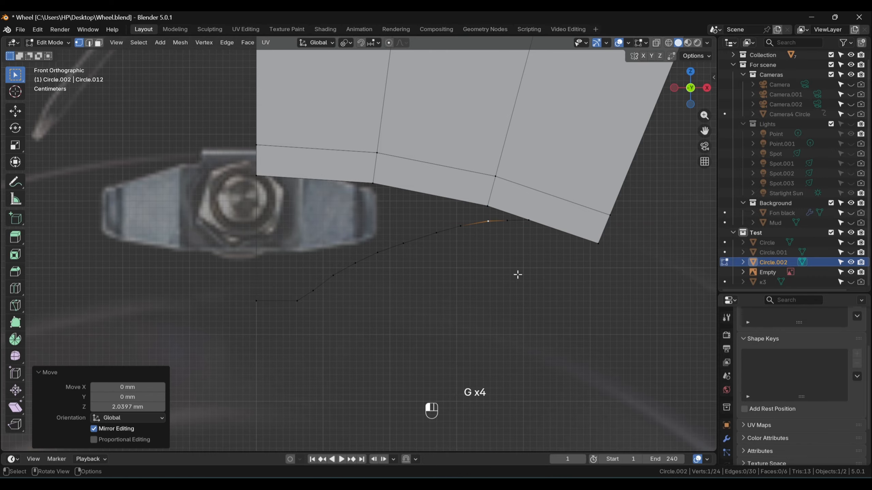
# - Select the vertices of the arc and even them out with LoopTools Space and Relax
pyautogui.moveTo(292, 283); pyautogui.dragTo(359, 327)
pyautogui.keyDown('shift'); pyautogui.moveTo(327, 240); pyautogui.dragTo(448, 310); pyautogui.keyUp('shift')
pyautogui.keyDown('shift'); pyautogui.moveTo(425, 230); pyautogui.dragTo(445, 242); pyautogui.keyUp('shift')
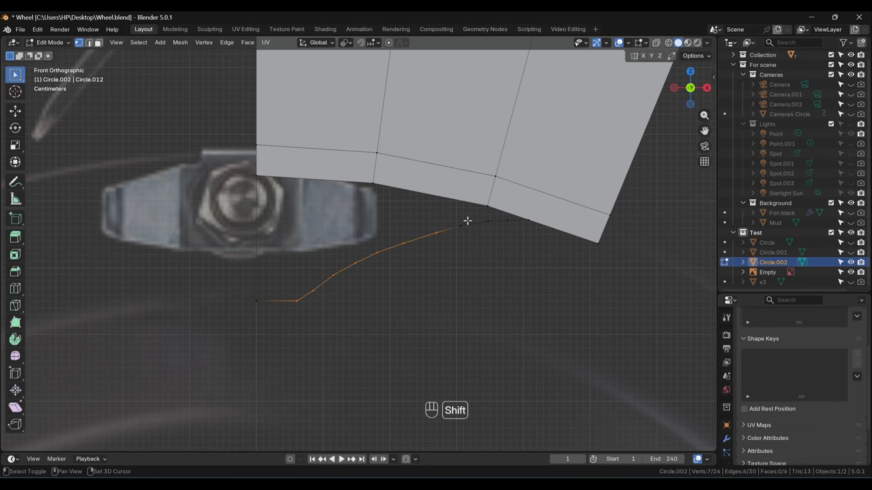
pyautogui.keyDown('shift'); pyautogui.click(526, 224); pyautogui.keyUp('shift')
pyautogui.press('n')
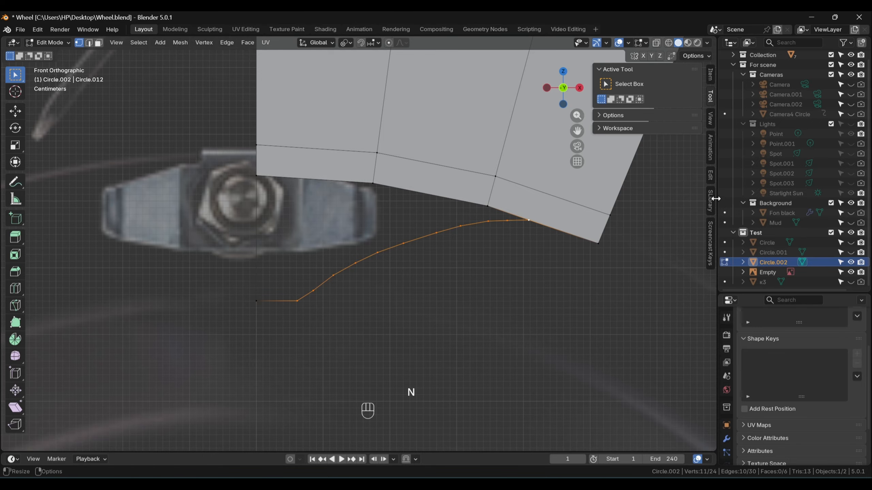
pyautogui.click(710, 175)
pyautogui.click(657, 154)
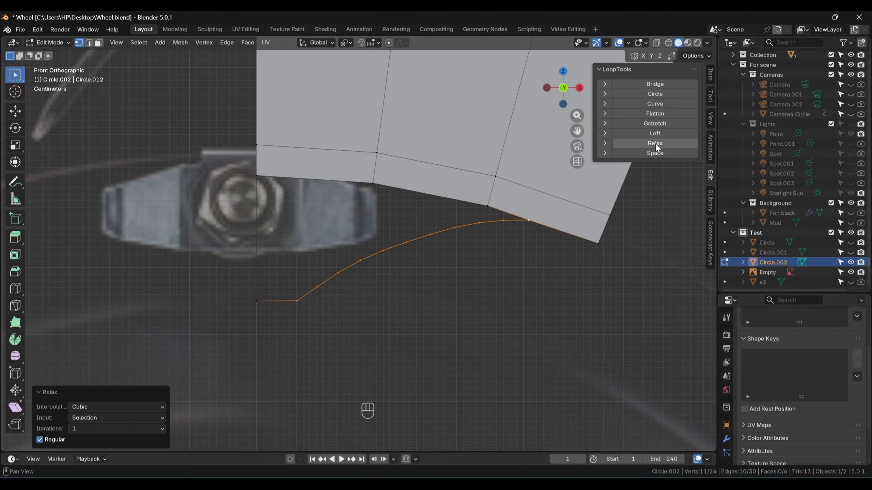
pyautogui.click(353, 302)
pyautogui.keyDown('shift'); pyautogui.moveTo(352, 302); pyautogui.dragTo(364, 311, button='middle'); pyautogui.keyUp('shift')
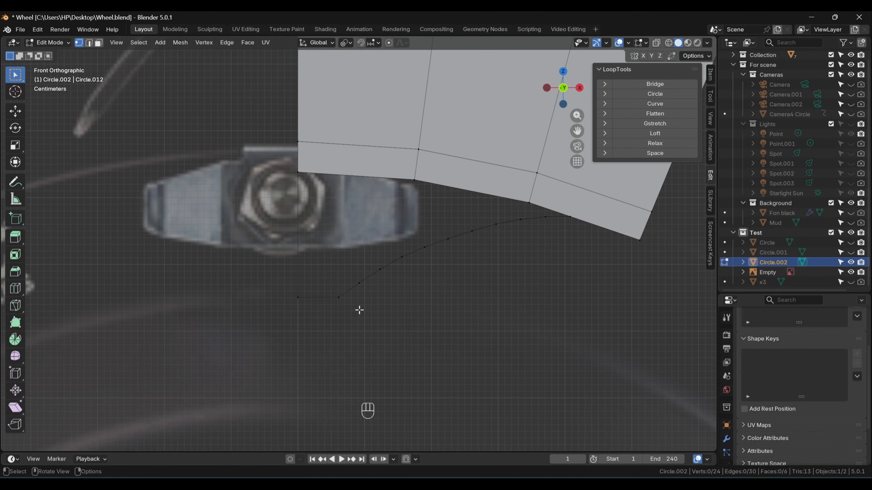
pyautogui.press('Tab')
pyautogui.keyDown('shift'); pyautogui.moveTo(362, 306); pyautogui.dragTo(387, 312, button='middle'); pyautogui.keyUp('shift')
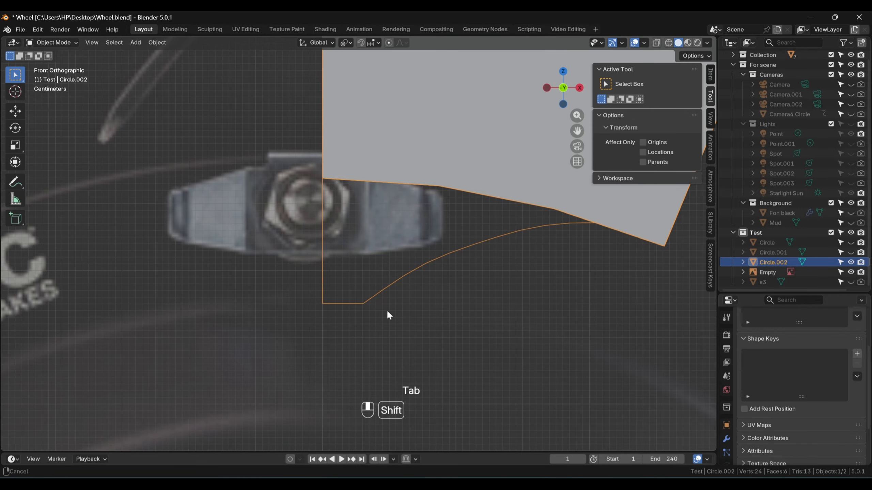
# - Subdivide the arc's lowest slanted edge, lower the new vertex by about 6 mm and adjust the next vertex vertically
pyautogui.press('Tab')
pyautogui.press('q')
pyautogui.click(384, 306)
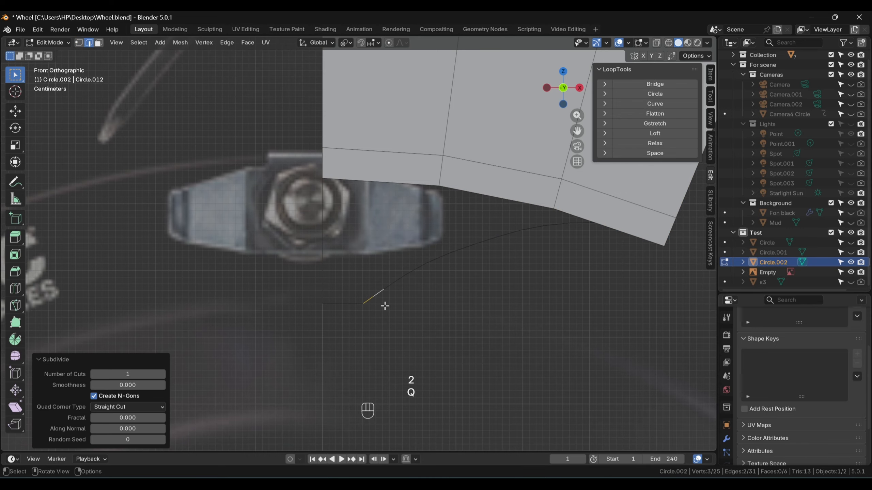
pyautogui.press('1')
pyautogui.press('g')
pyautogui.press('z')
pyautogui.click(381, 312)
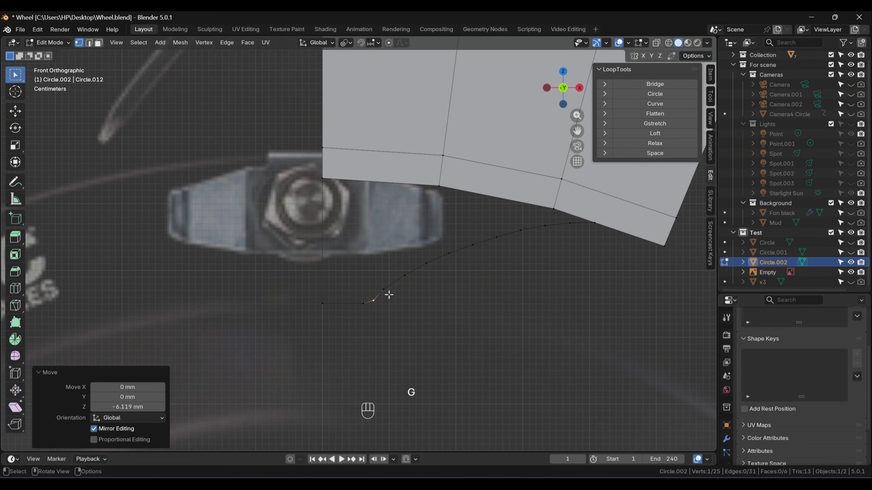
pyautogui.click(386, 293)
pyautogui.press('g')
pyautogui.press('z')
pyautogui.click(403, 297)
# - Reselect the whole arc including the added vertex and smooth it with LoopTools Relax
pyautogui.moveTo(346, 267); pyautogui.dragTo(421, 312)
pyautogui.keyDown('shift'); pyautogui.click(426, 263); pyautogui.keyUp('shift')
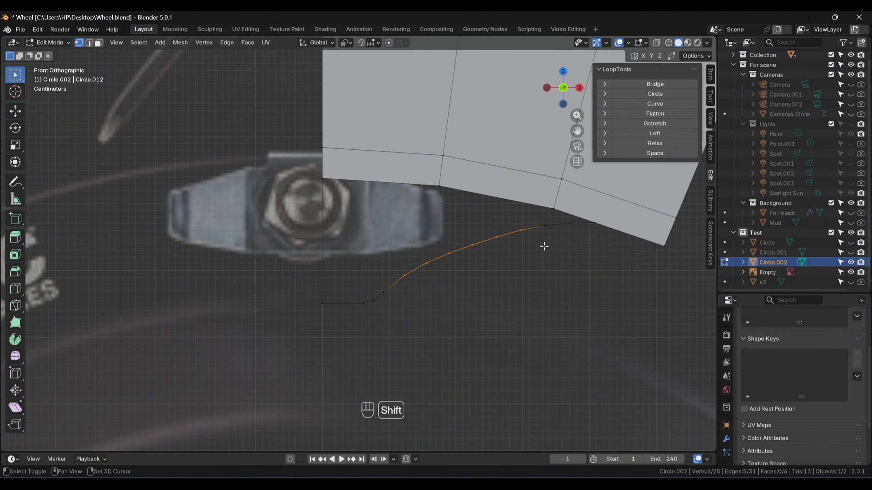
pyautogui.keyDown('shift'); pyautogui.click(594, 223); pyautogui.keyUp('shift')
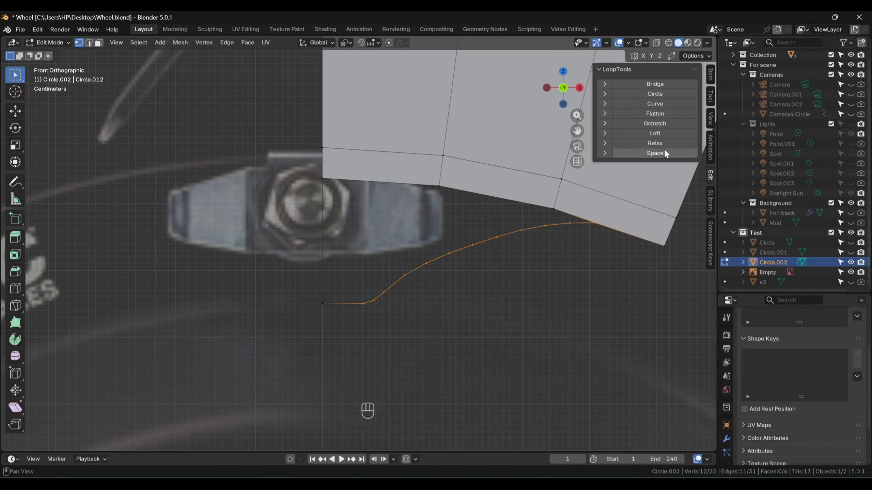
pyautogui.click(655, 144)
# - Lower the first arc vertex after the flat end by about 4 mm and adjust the following vertex's height
pyautogui.click(384, 295)
pyautogui.press('g')
pyautogui.middleClick(405, 313)
pyautogui.click(406, 313)
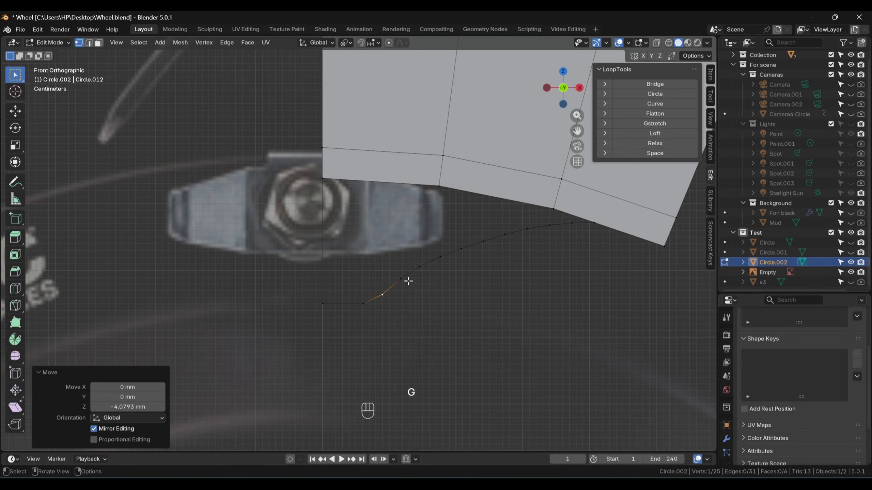
pyautogui.click(408, 281)
pyautogui.press('g')
pyautogui.middleClick(439, 294)
pyautogui.click(438, 295)
pyautogui.click(482, 297)
# - Select the closed edge loop between the arc and the wedge's inner edges and fill it with a face
pyautogui.scroll(-4, 483, 298)
pyautogui.moveTo(474, 296); pyautogui.dragTo(388, 268, button='middle')
pyautogui.press('KP_1')
pyautogui.press('2')
pyautogui.keyDown('alt'); pyautogui.click(343, 241); pyautogui.keyUp('alt')
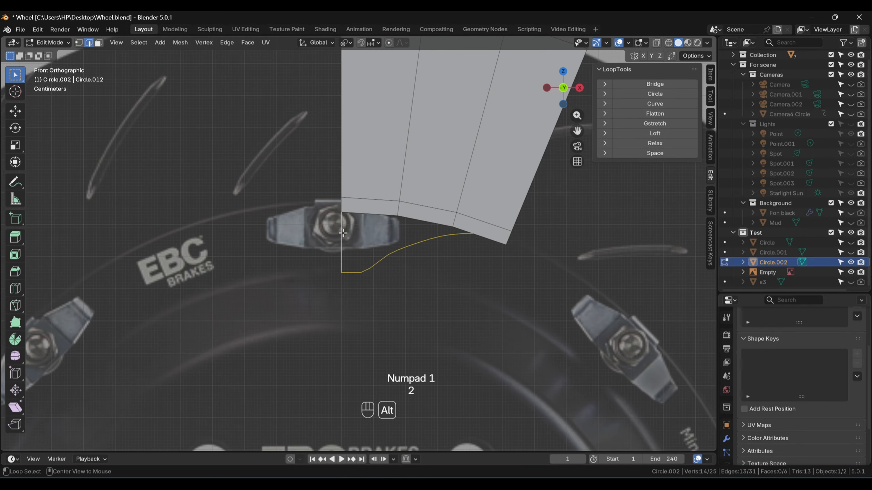
pyautogui.keyDown('shift'); pyautogui.click(381, 215); pyautogui.keyUp('shift')
pyautogui.keyDown('shift'); pyautogui.click(425, 221); pyautogui.keyUp('shift')
pyautogui.keyDown('shift'); pyautogui.click(464, 231); pyautogui.keyUp('shift')
pyautogui.press('f')
pyautogui.scroll(2, 442, 259)
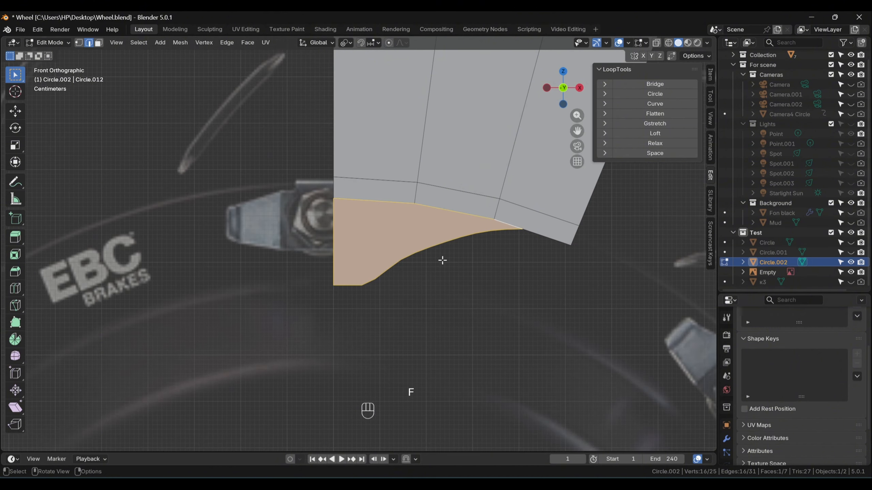
pyautogui.click(446, 261)
pyautogui.scroll(-2, 465, 269)
pyautogui.press('Tab')
pyautogui.press('Tab')
# - Slide the vertex where the arc meets the wedge along the inner edge and fine-tune the arc's end
pyautogui.scroll(2, 480, 261)
pyautogui.press('1')
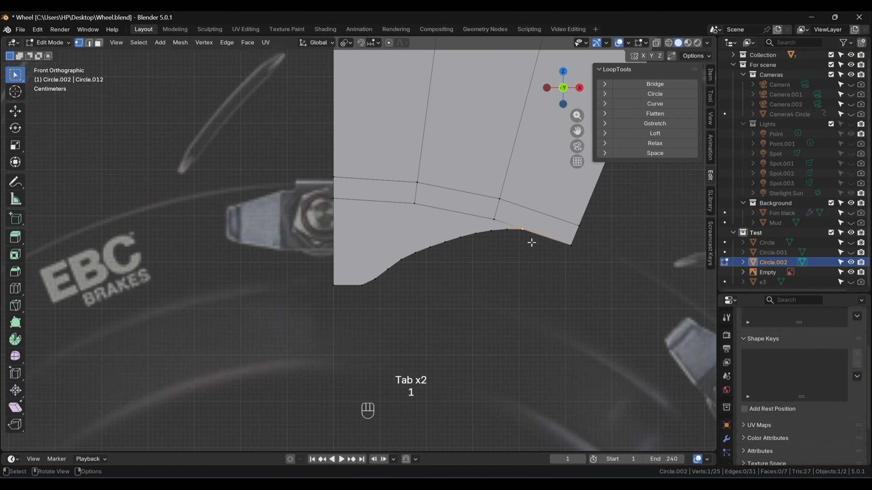
pyautogui.press('g')
pyautogui.press('g')
pyautogui.click(537, 244)
pyautogui.press('g')
pyautogui.click(522, 242)
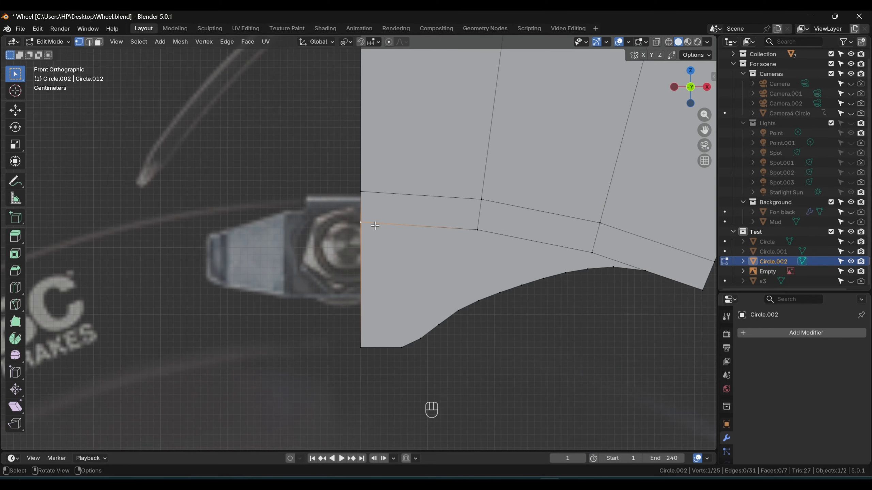
# - Slide the three vertices between the filled face and the wedge's thin strip up toward the strip's upper line
pyautogui.click(360, 219)
pyautogui.press('g')
pyautogui.press('g')
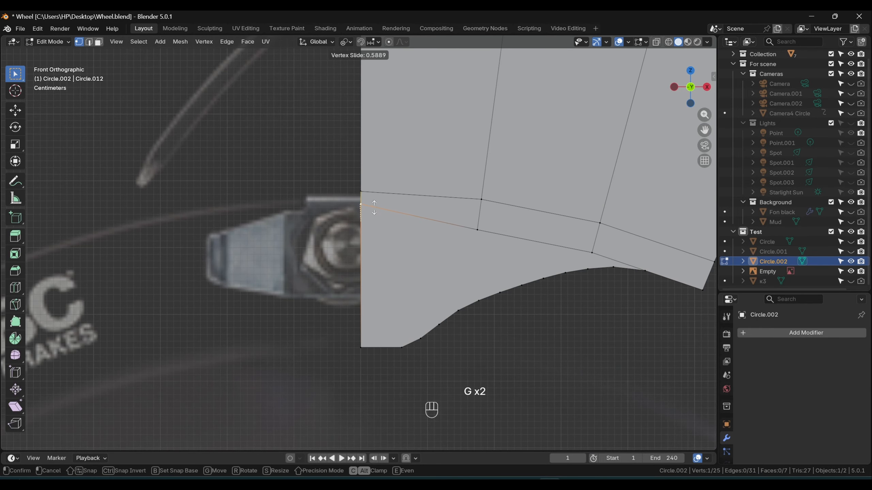
pyautogui.click(374, 208)
pyautogui.click(477, 229)
pyautogui.press('g')
pyautogui.press('g')
pyautogui.click(497, 232)
pyautogui.click(596, 236)
pyautogui.press('g')
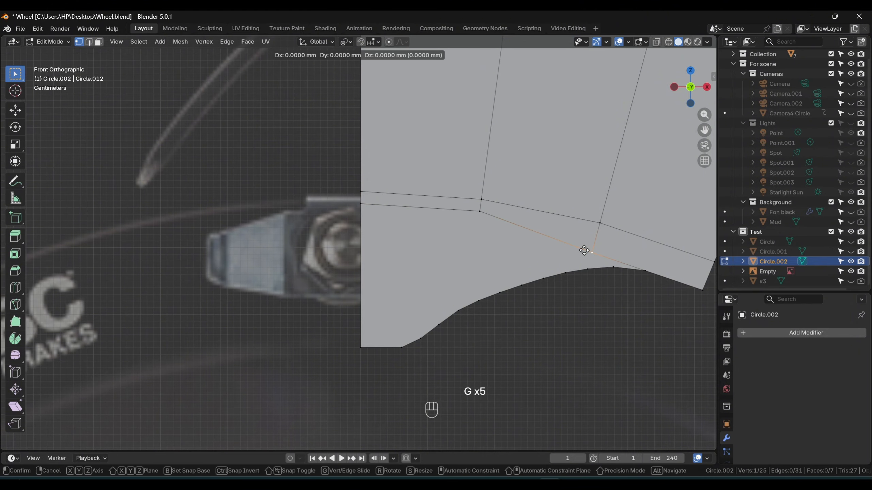
pyautogui.press('g')
pyautogui.click(570, 240)
# - Return to Object Mode and add a cylinder with 16 vertices aligned to the view
pyautogui.press('Tab')
pyautogui.hotkey('shift', 'a')
pyautogui.moveTo(427, 275)
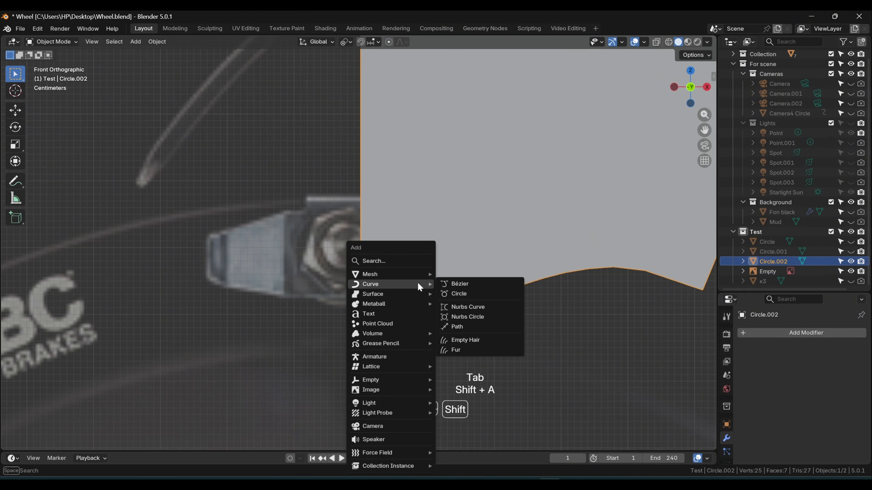
pyautogui.click(470, 325)
pyautogui.click(133, 379)
pyautogui.click(131, 400)
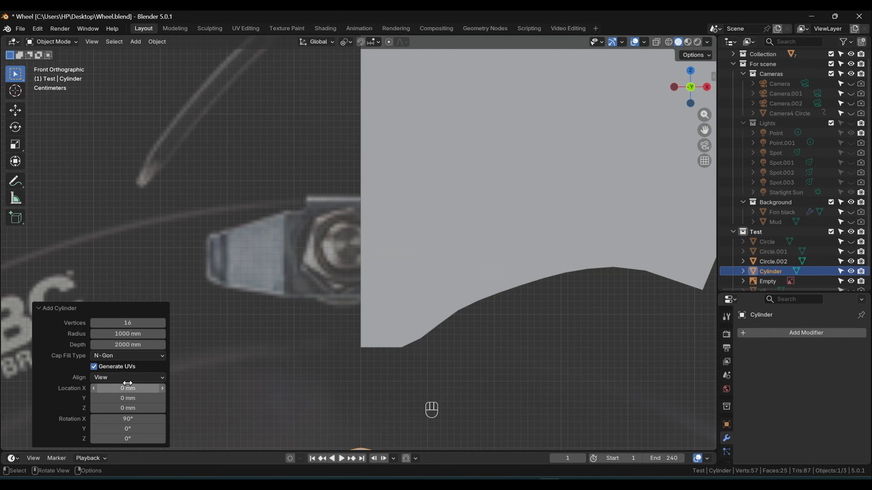
pyautogui.click(136, 323)
pyautogui.press('Return')
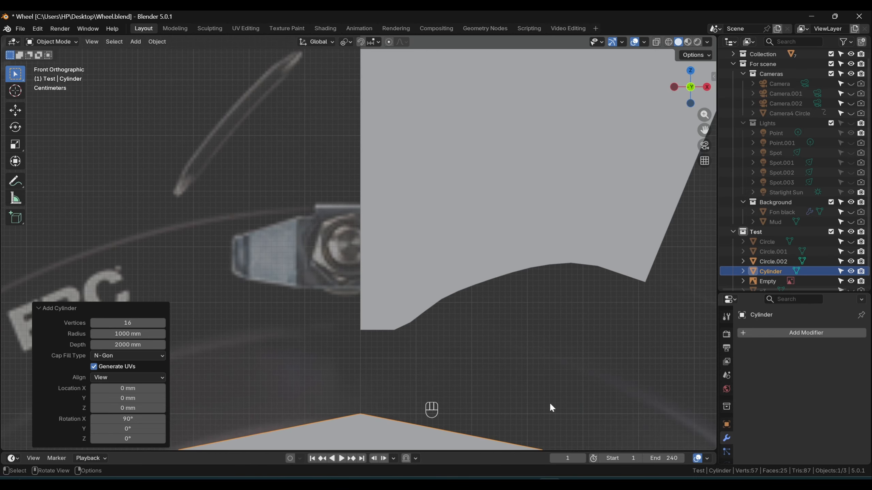
# - Scale the cylinder down to the bolt's size and move it up along the wedge's vertical edge beside the bolt
pyautogui.press('s')
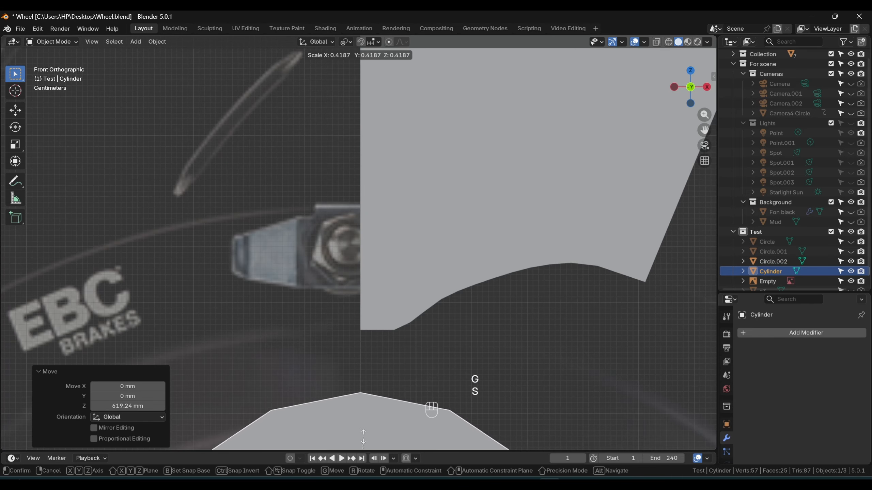
pyautogui.press('g')
pyautogui.press('s')
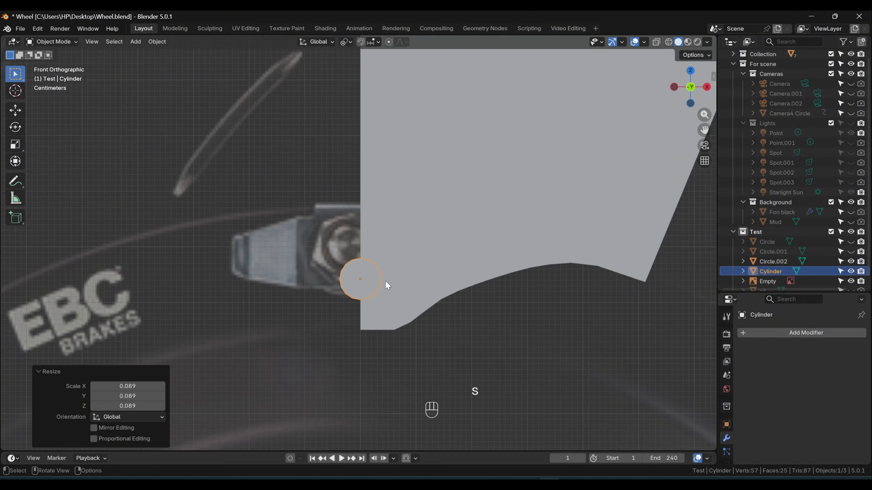
pyautogui.press('g')
pyautogui.click(388, 265)
pyautogui.scroll(5, 390, 271)
pyautogui.press('s')
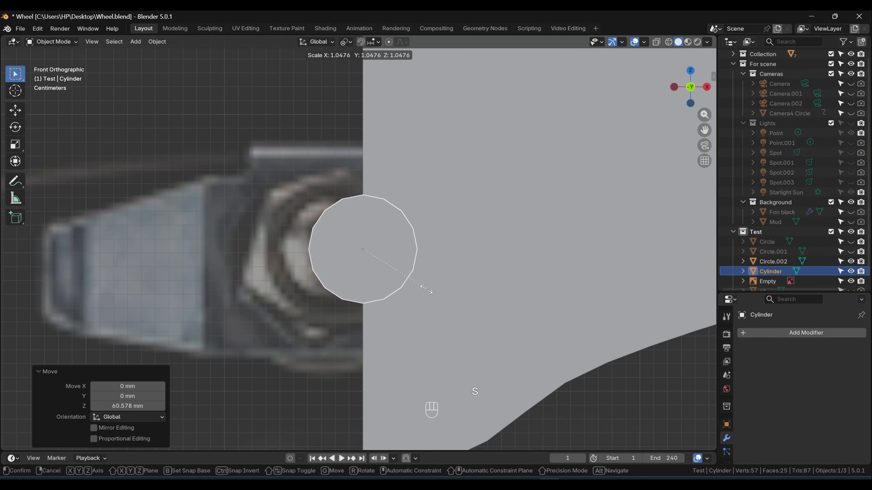
pyautogui.click(427, 295)
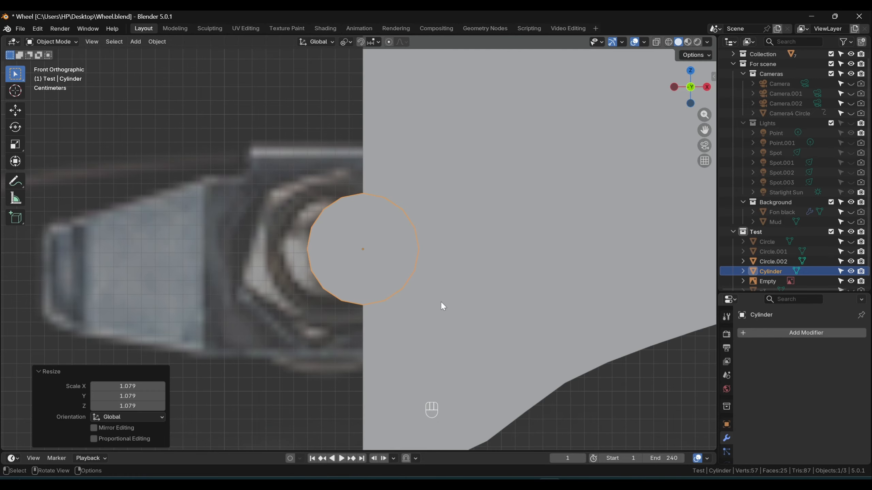
# - Cut the cylinder out of the wedge with a Boolean Difference modifier, apply it, and delete the cylinder
pyautogui.scroll(-3, 442, 303)
pyautogui.click(446, 303)
pyautogui.click(789, 333)
pyautogui.moveTo(786, 333)
pyautogui.click(696, 163)
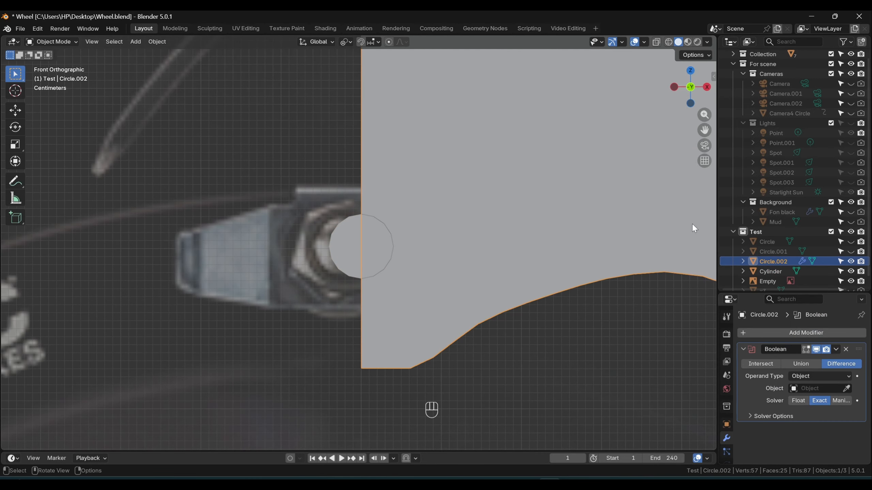
pyautogui.click(836, 349)
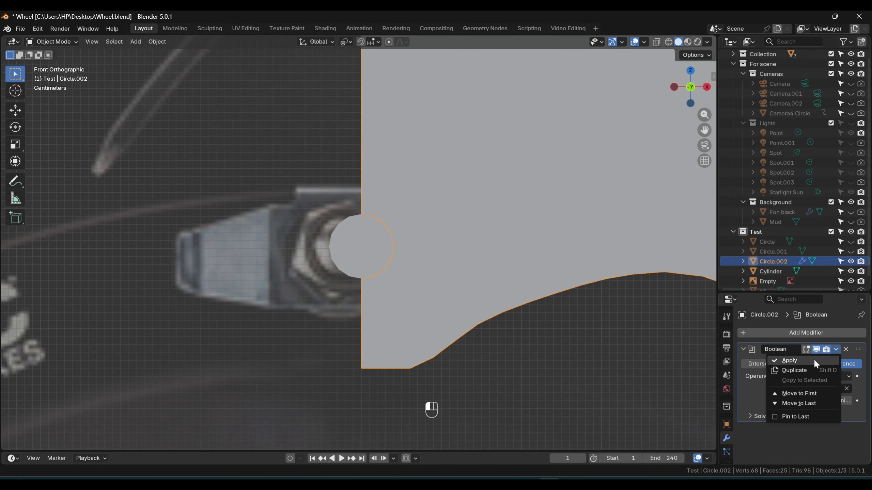
pyautogui.click(820, 359)
pyautogui.click(348, 256)
pyautogui.press('x')
pyautogui.click(349, 256)
# - In wireframe view, edit the wedge's vertices and merge the duplicates at both ends of the round cutout by distance
pyautogui.scroll(3, 397, 287)
pyautogui.press('z')
pyautogui.press('1')
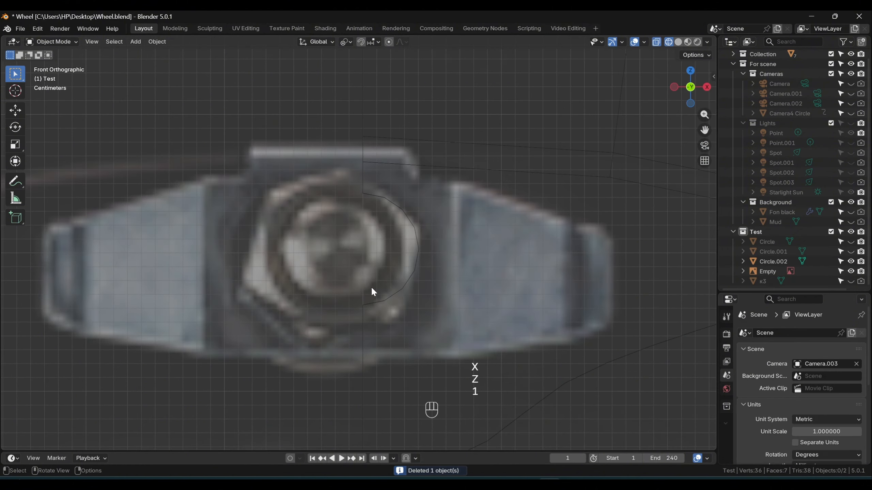
pyautogui.moveTo(371, 287); pyautogui.dragTo(373, 311)
pyautogui.press('Tab')
pyautogui.click(370, 305)
pyautogui.press('Tab')
pyautogui.press('1')
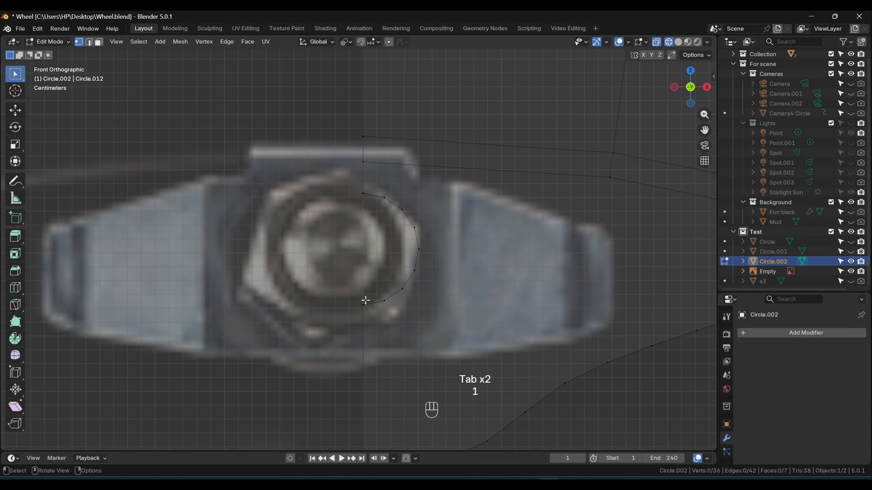
pyautogui.click(364, 303)
pyautogui.keyDown('shift'); pyautogui.click(364, 177); pyautogui.keyUp('shift')
pyautogui.press('q')
pyautogui.moveTo(394, 214)
pyautogui.click(424, 243)
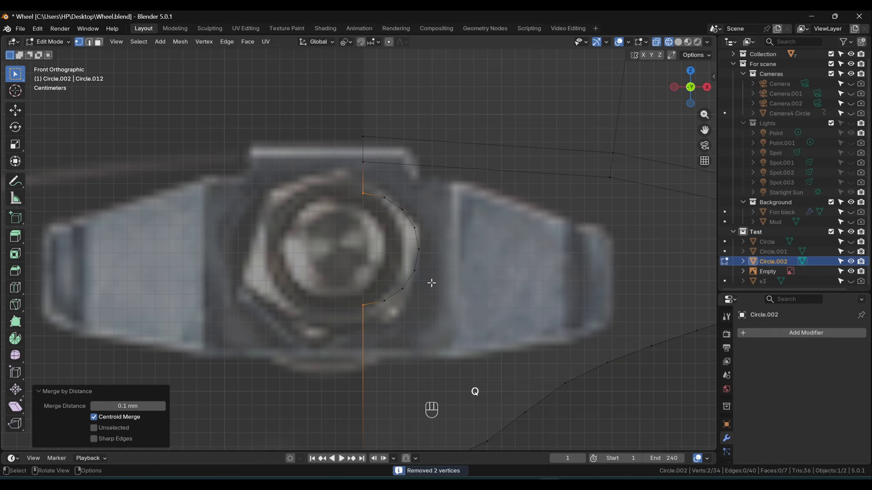
# - Move the four lower vertices of the cutout down 15 mm along Z
pyautogui.moveTo(324, 257); pyautogui.dragTo(458, 331)
pyautogui.press('g')
pyautogui.press('z')
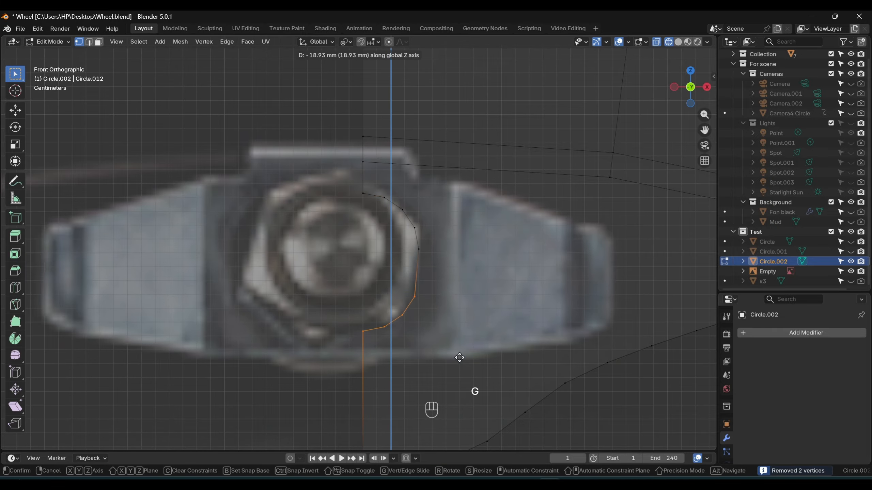
pyautogui.press('KP_1')
pyautogui.press('KP_5')
pyautogui.press('KP_Subtract')
pyautogui.press('KP_Enter')
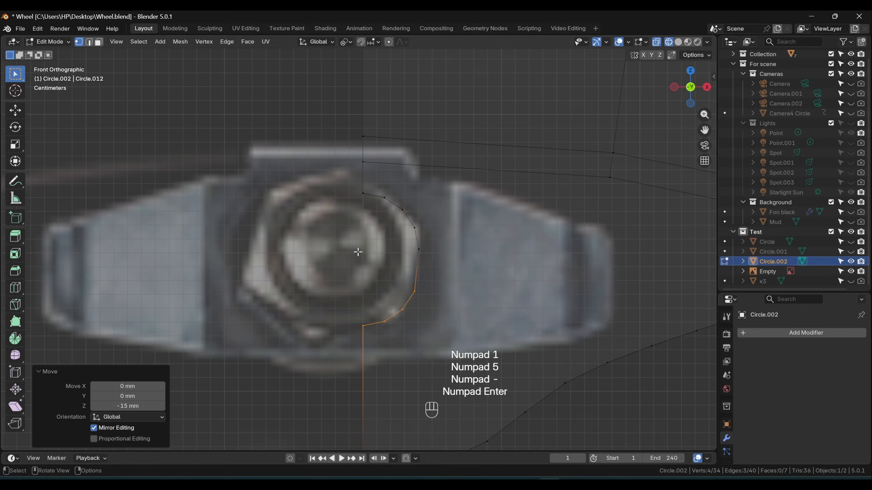
# - Move the four upper vertices of the cutout up 15 mm along Z
pyautogui.moveTo(346, 185); pyautogui.dragTo(446, 236)
pyautogui.press('g')
pyautogui.press('z')
pyautogui.press('KP_1')
pyautogui.press('KP_5')
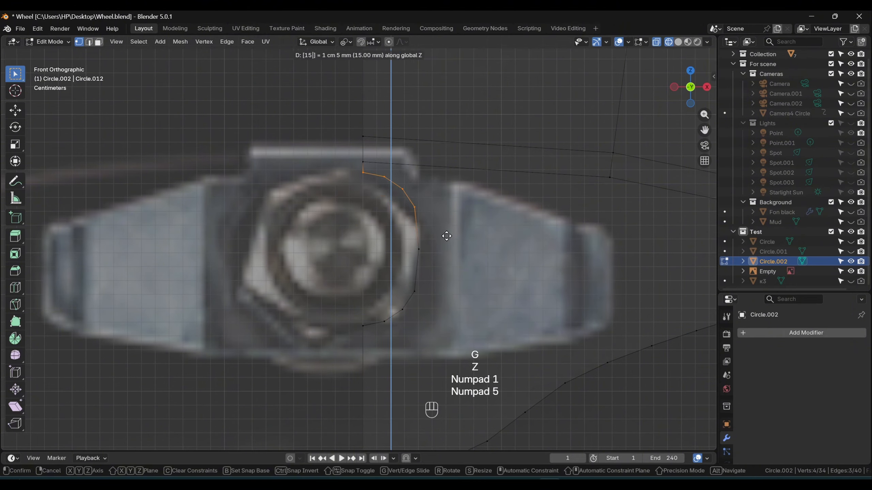
pyautogui.press('KP_Enter')
# - Align the cutout's middle side vertex with the arc corner above it by scaling both to 0 along X
pyautogui.click(419, 256)
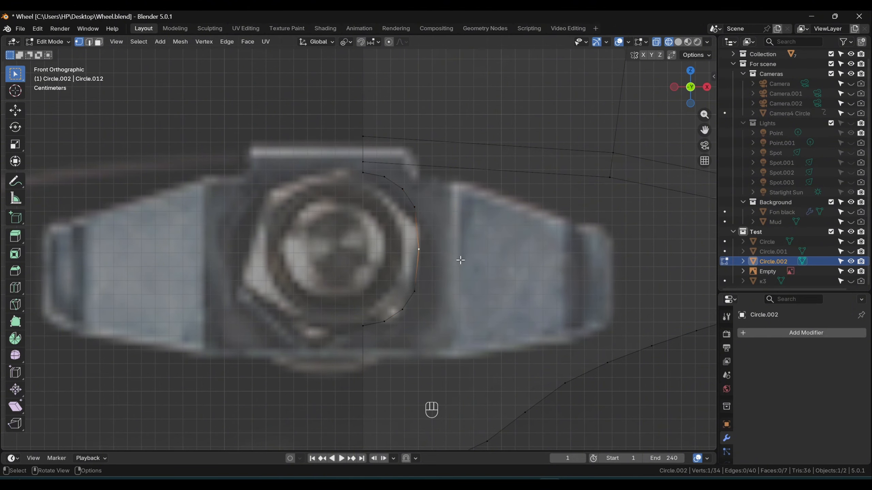
pyautogui.keyDown('shift'); pyautogui.click(415, 208); pyautogui.keyUp('shift')
pyautogui.press('s')
pyautogui.press('x')
pyautogui.press('0')
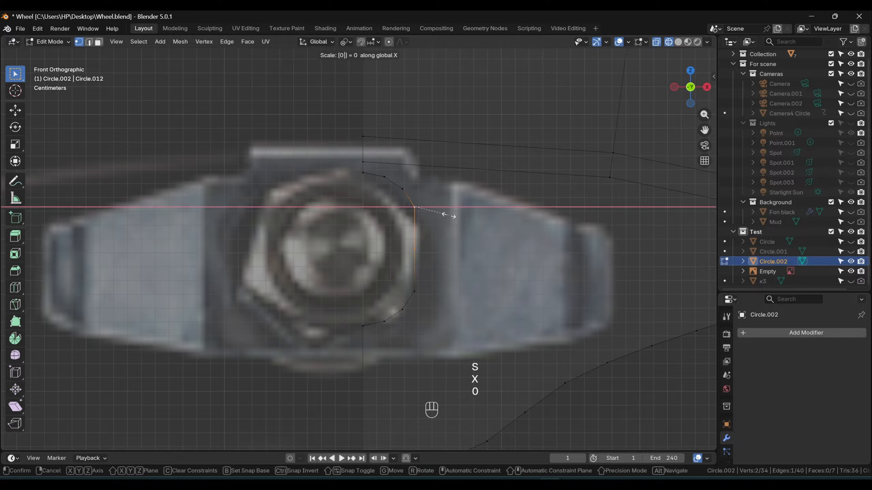
pyautogui.press('Return')
pyautogui.click(486, 244)
# - Switch back to solid shading and move the cutout's lower arc vertices down another 5 mm along Z
pyautogui.press('z')
pyautogui.scroll(-5, 498, 244)
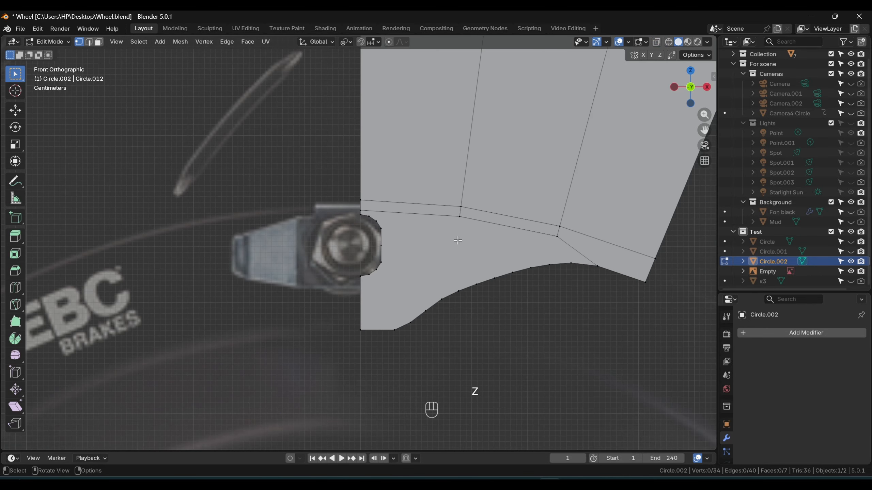
pyautogui.scroll(3, 434, 246)
pyautogui.moveTo(327, 274); pyautogui.dragTo(460, 346)
pyautogui.press('g')
pyautogui.press('x')
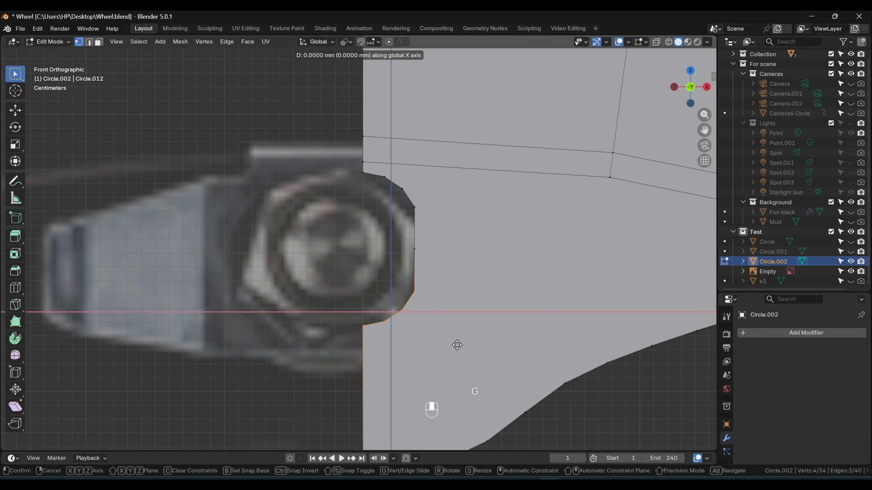
pyautogui.press('z')
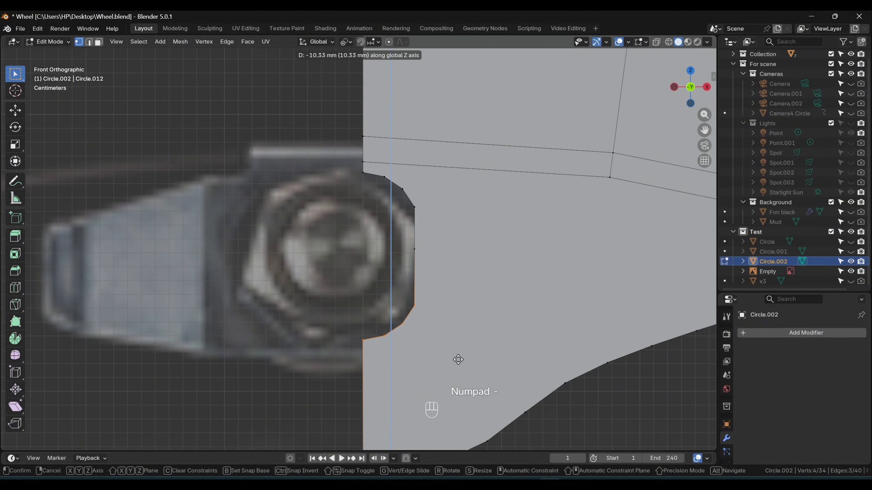
pyautogui.write('55')
pyautogui.press('Return')
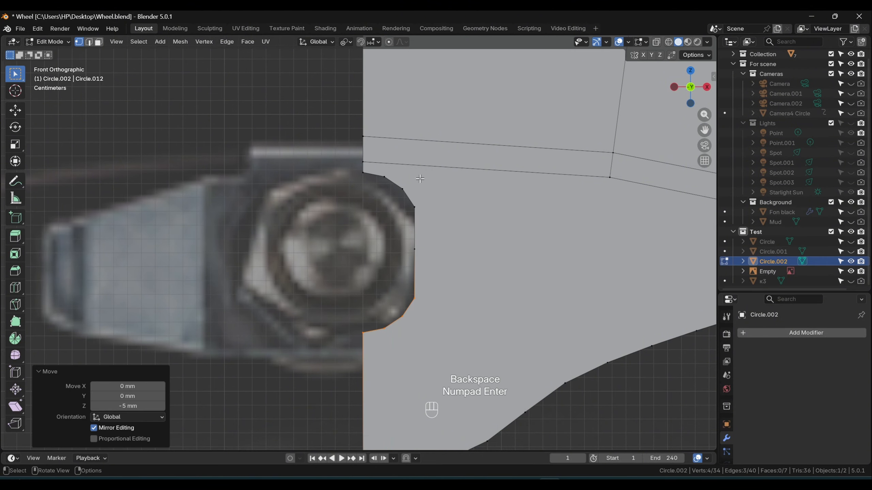
# - Move the cutout's upper arc vertices up another 5 mm along Z
pyautogui.moveTo(346, 167); pyautogui.dragTo(416, 216)
pyautogui.press('g')
pyautogui.press('z')
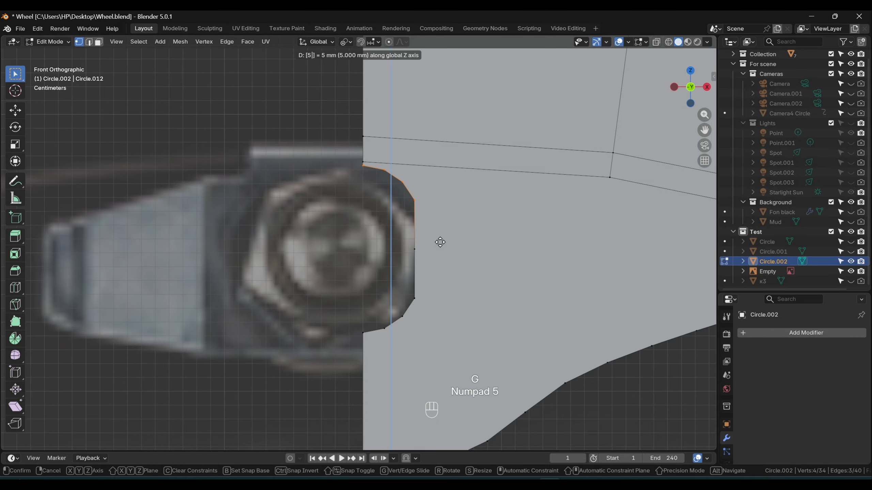
pyautogui.press('KP_Enter')
pyautogui.click(442, 242)
# - Return to Object Mode and move the reference image back along Y, behind the wedge
pyautogui.scroll(-7, 443, 241)
pyautogui.keyDown('shift'); pyautogui.moveTo(477, 229); pyautogui.dragTo(429, 407, button='middle'); pyautogui.keyUp('shift')
pyautogui.scroll(1, 429, 407)
pyautogui.moveTo(429, 407); pyautogui.dragTo(423, 349, button='middle')
pyautogui.press('KP_1')
pyautogui.scroll(-3, 518, 379)
pyautogui.press('Tab')
pyautogui.click(431, 356)
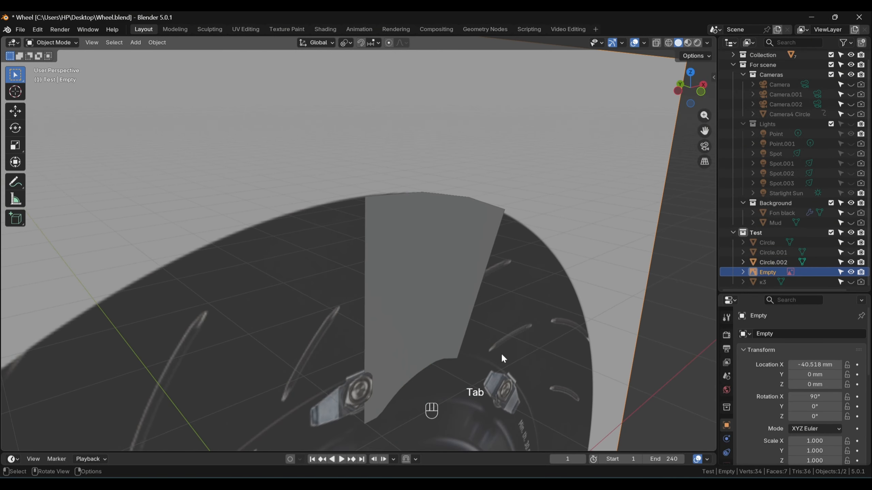
pyautogui.press('g')
pyautogui.press('y')
pyautogui.click(346, 284)
# - Add a Solidify modifier with a thickness of 30 mm to the wedge and apply it
pyautogui.click(402, 307)
pyautogui.click(770, 333)
pyautogui.moveTo(772, 336)
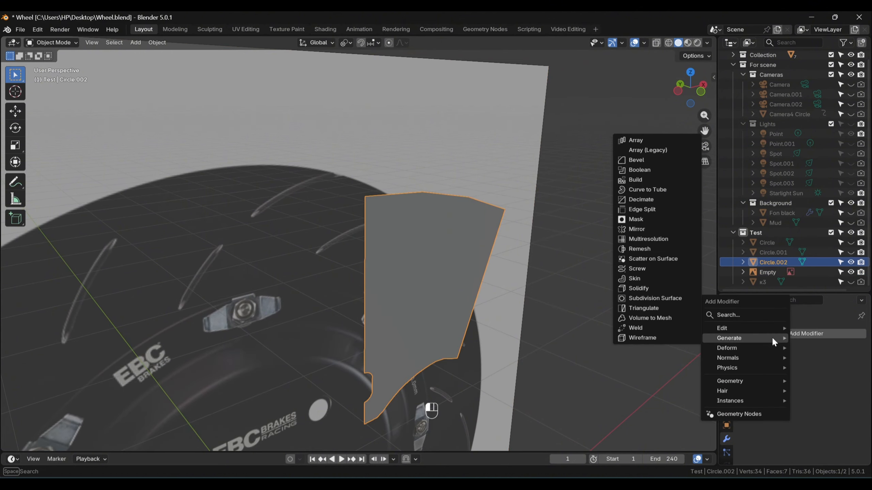
pyautogui.click(637, 288)
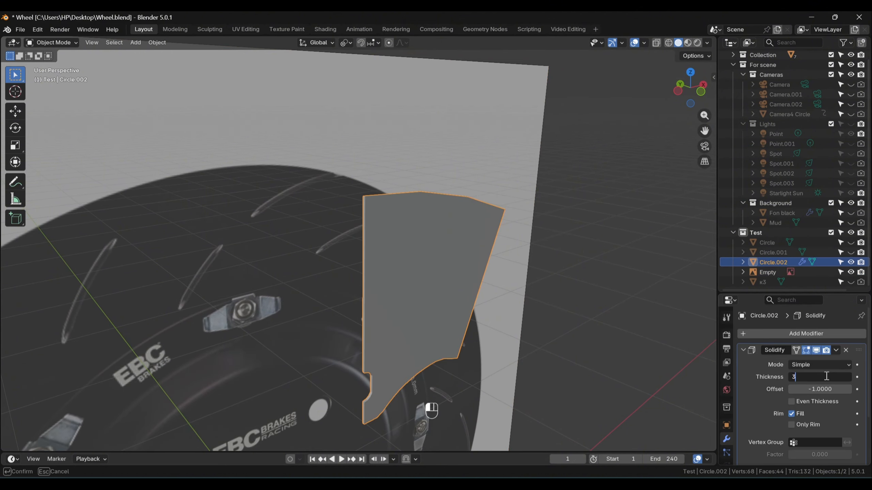
pyautogui.write('0')
pyautogui.press('Return')
pyautogui.click(837, 351)
pyautogui.click(824, 361)
# - Select the thickness faces on both straight radial sides of the wedge in Edit Mode and delete them
pyautogui.press('Tab')
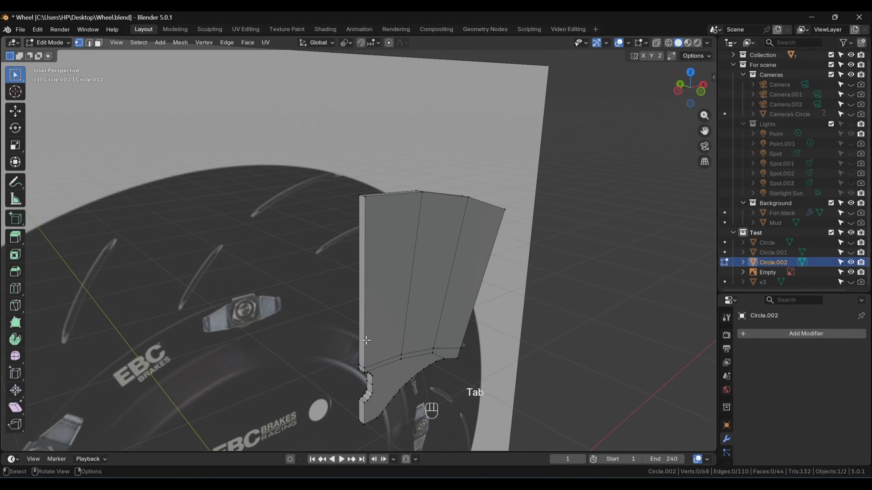
pyautogui.press('3')
pyautogui.scroll(2, 403, 371)
pyautogui.scroll(2, 417, 190)
pyautogui.keyDown('shift'); pyautogui.moveTo(402, 372); pyautogui.dragTo(353, 211, button='middle'); pyautogui.keyUp('shift')
pyautogui.keyDown('shift'); pyautogui.click(399, 183); pyautogui.keyUp('shift')
pyautogui.keyDown('shift'); pyautogui.click(400, 213); pyautogui.keyUp('shift')
pyautogui.scroll(2, 400, 213)
pyautogui.keyDown('shift'); pyautogui.click(337, 185); pyautogui.keyUp('shift')
pyautogui.keyDown('shift'); pyautogui.click(334, 382); pyautogui.keyUp('shift')
pyautogui.moveTo(506, 286); pyautogui.dragTo(376, 282, button='middle')
pyautogui.keyDown('shift'); pyautogui.click(461, 327); pyautogui.keyUp('shift')
pyautogui.press('x')
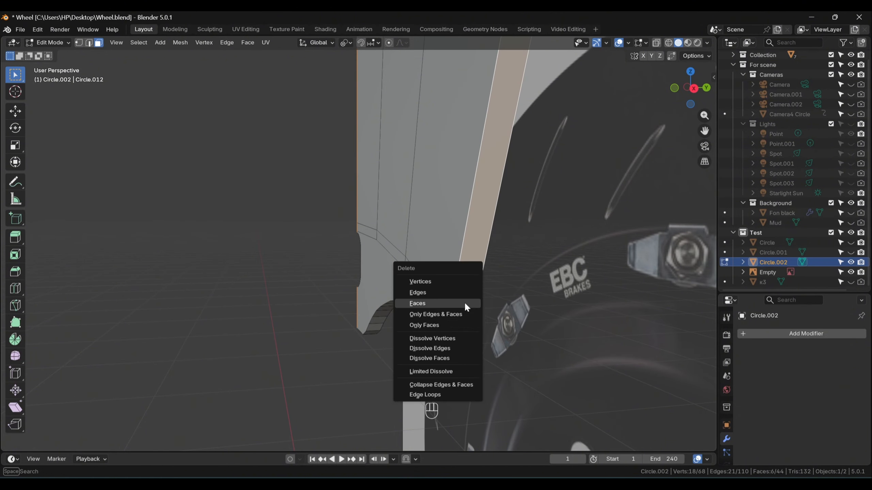
pyautogui.click(465, 302)
# - Add a centred loop cut across the wedge's large faces and bevel it to a width of 298 mm
pyautogui.moveTo(464, 302); pyautogui.dragTo(331, 318, button='middle')
pyautogui.press('2')
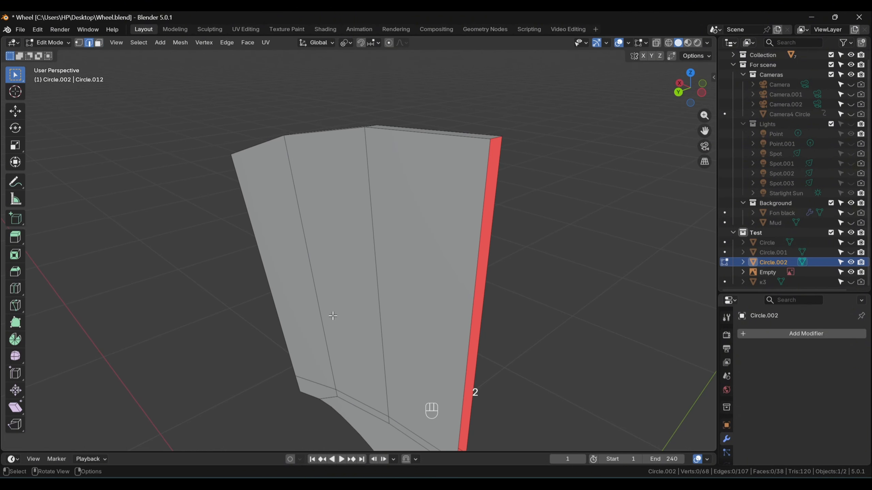
pyautogui.hotkey('ctrl', 'r')
pyautogui.click(380, 288)
pyautogui.rightClick(380, 287)
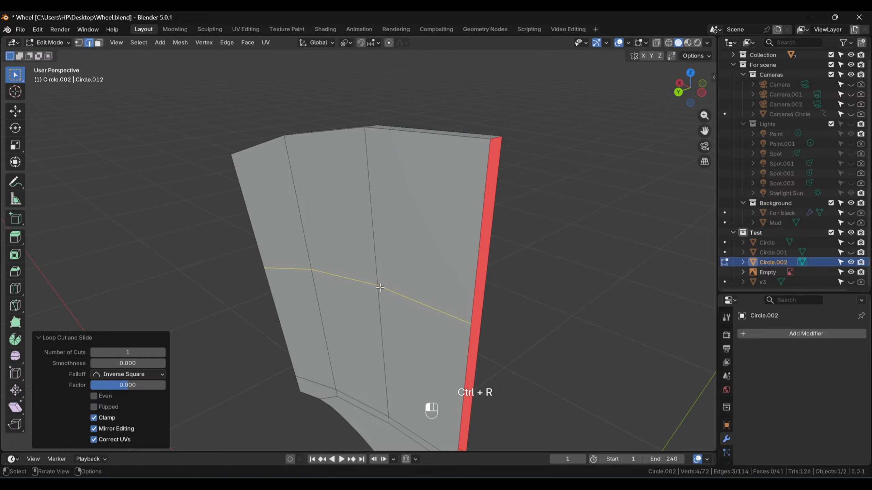
pyautogui.hotkey('ctrl', 'b')
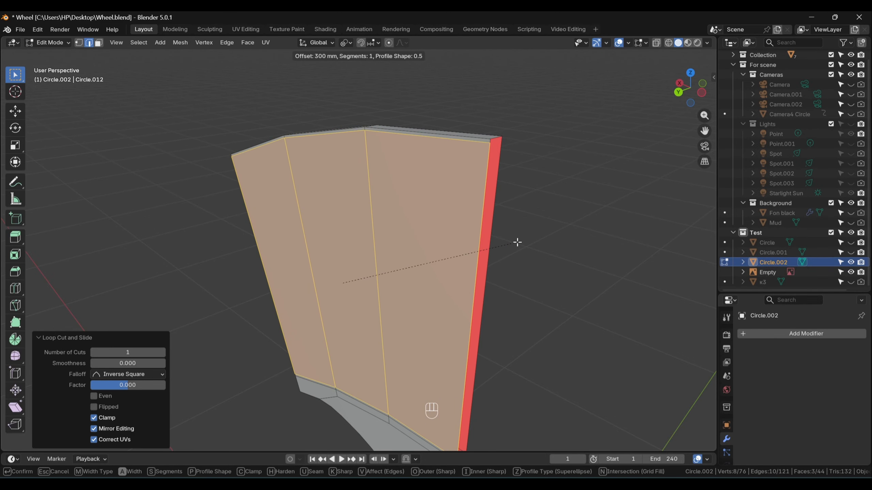
pyautogui.click(517, 242)
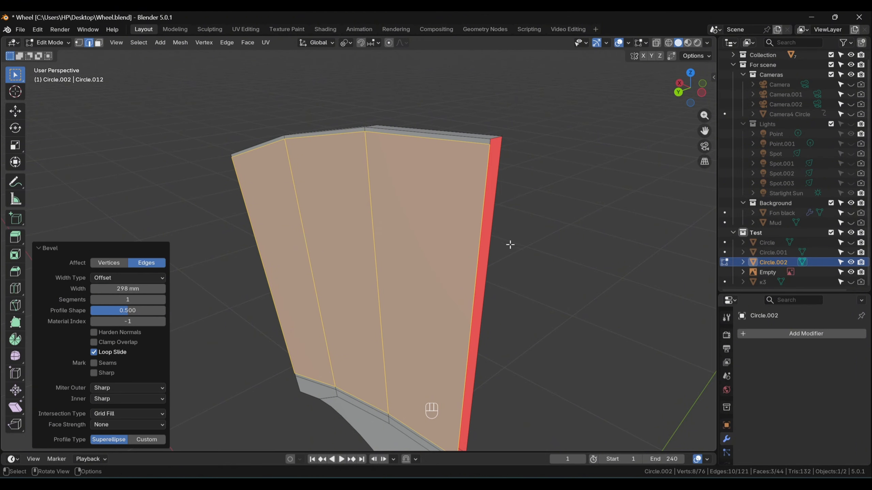
# - Move the three beveled large faces 5 mm along Y
pyautogui.moveTo(510, 245); pyautogui.dragTo(430, 288, button='middle')
pyautogui.press('g')
pyautogui.press('x')
pyautogui.press('y')
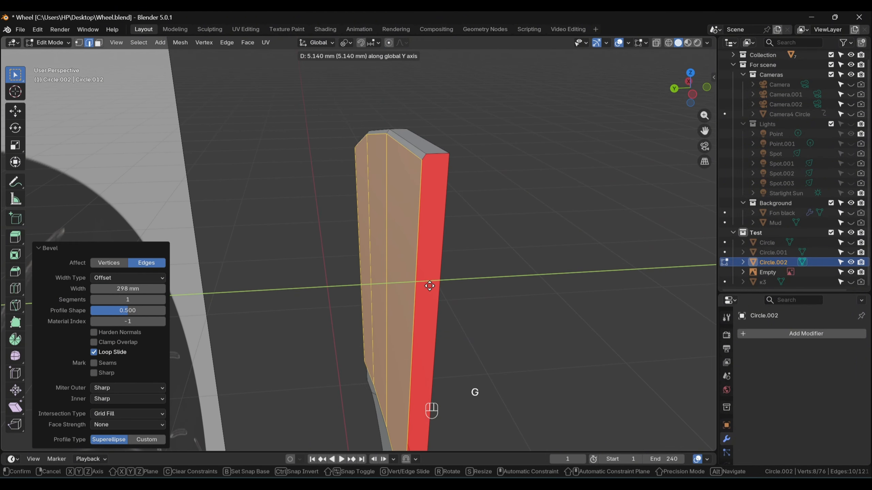
pyautogui.press('KP_Enter')
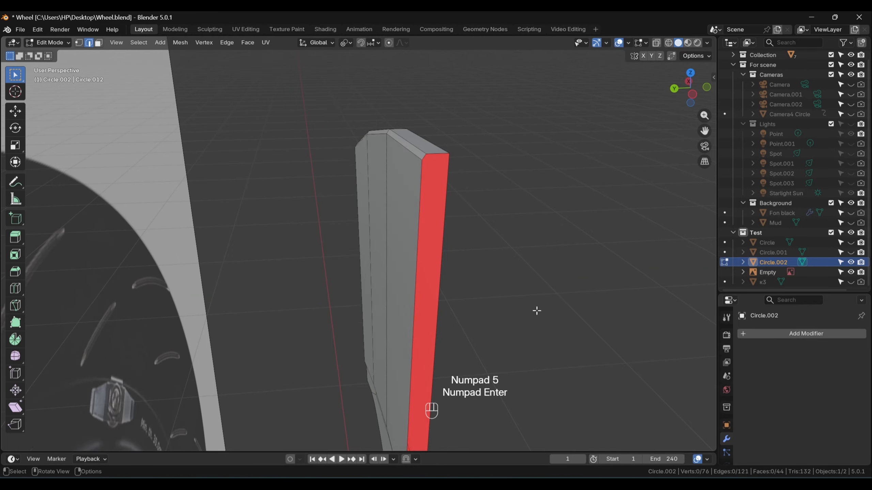
# - Return to Object Mode, mirror the wedge with a Mirror modifier, and apply it
pyautogui.moveTo(537, 307); pyautogui.dragTo(475, 317, button='middle')
pyautogui.scroll(3, 477, 360)
pyautogui.scroll(-3, 434, 353)
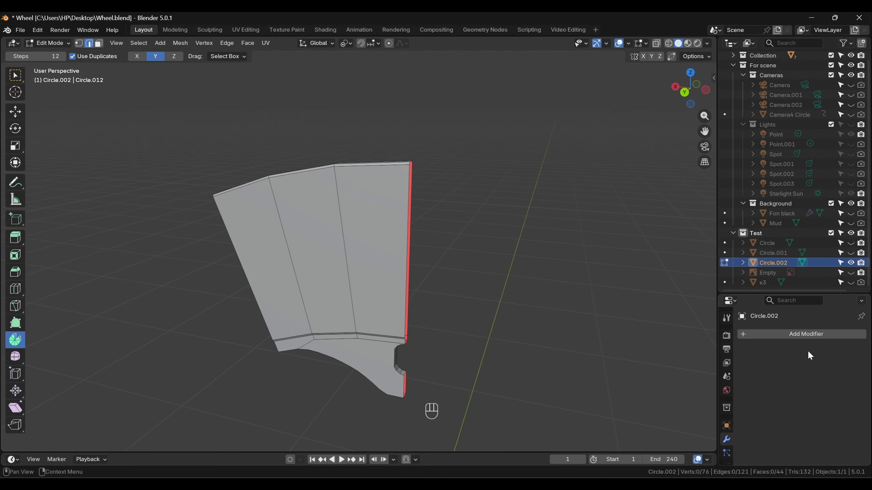
pyautogui.press('Tab')
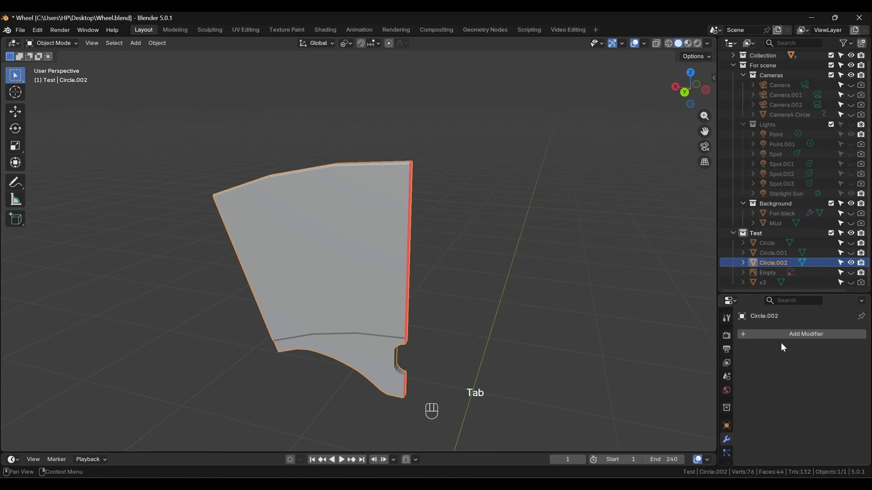
pyautogui.click(769, 335)
pyautogui.moveTo(766, 339)
pyautogui.click(659, 229)
pyautogui.click(836, 351)
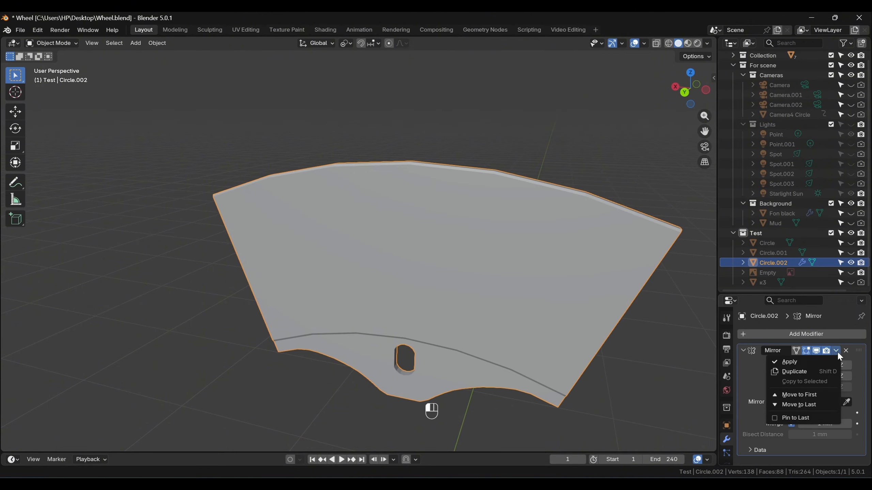
pyautogui.click(777, 362)
# - Select the mirrored segment's large faces in Edit Mode and move them by 5 mm
pyautogui.press('Tab')
pyautogui.moveTo(279, 245); pyautogui.dragTo(569, 319)
pyautogui.moveTo(577, 322); pyautogui.dragTo(548, 258, button='middle')
pyautogui.write('g')
pyautogui.write('5')
pyautogui.press('Return')
# - Select the inner and outer edges of the large face at one end of the segment and subdivide them with 2 cuts
pyautogui.press('2')
pyautogui.click(580, 309)
pyautogui.click(545, 260)
pyautogui.click(163, 374)
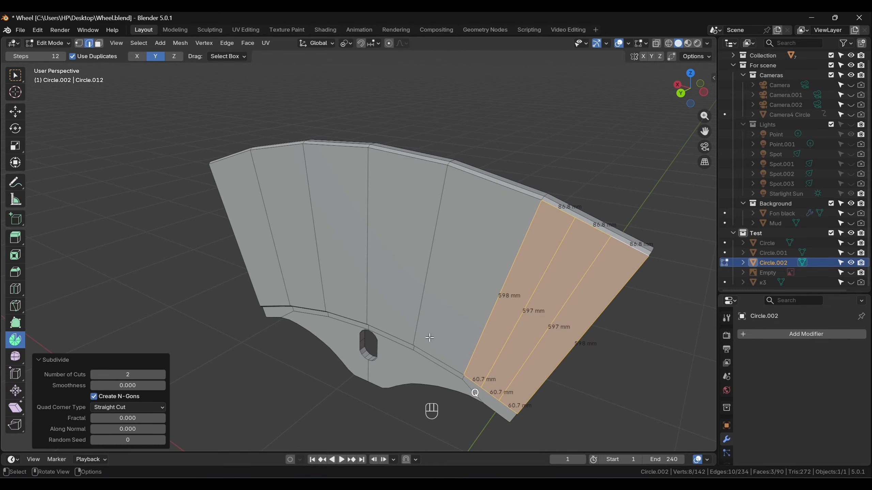
# - Repeat the 2-cut subdivision on the inner and outer edges of the next four sections of the large face
pyautogui.click(434, 356)
pyautogui.keyDown('shift'); pyautogui.click(493, 182); pyautogui.keyUp('shift')
pyautogui.hotkey('shift', 'r')
pyautogui.click(408, 157)
pyautogui.keyDown('shift'); pyautogui.click(382, 329); pyautogui.keyUp('shift')
pyautogui.hotkey('shift', 'r')
pyautogui.click(348, 318)
pyautogui.keyDown('shift'); pyautogui.click(336, 147); pyautogui.keyUp('shift')
pyautogui.hotkey('shift', 'r')
pyautogui.click(278, 147)
pyautogui.keyDown('shift'); pyautogui.click(307, 309); pyautogui.keyUp('shift')
pyautogui.hotkey('shift', 'r')
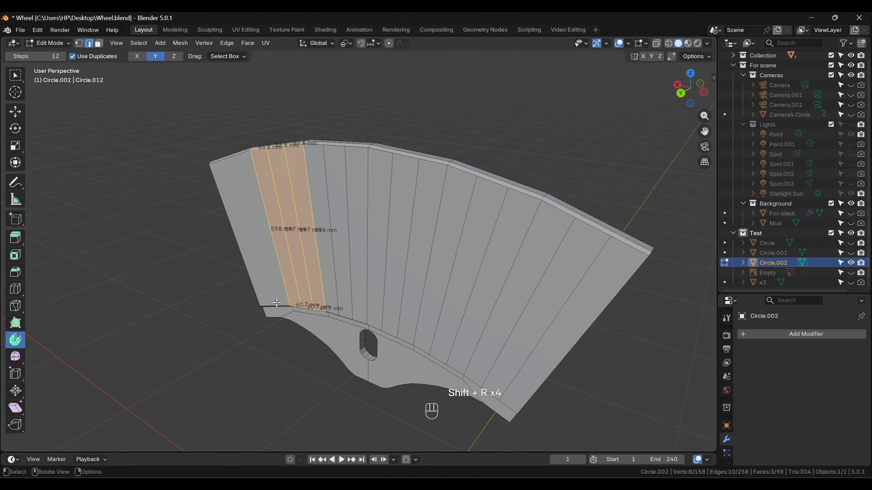
# - Subdivide the inner and outer edges of the remaining end section and add one loop cut across all the narrow strips
pyautogui.click(275, 306)
pyautogui.keyDown('shift'); pyautogui.click(231, 157); pyautogui.keyUp('shift')
pyautogui.click(294, 292)
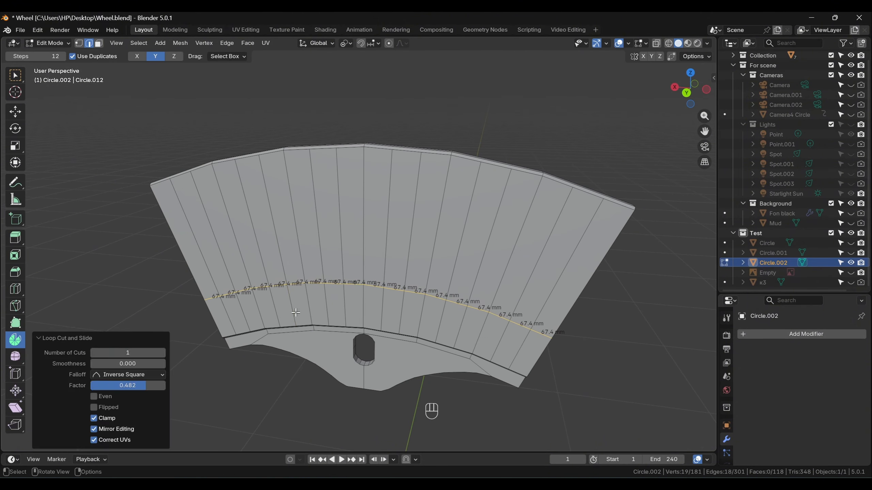
pyautogui.click(292, 305)
# - Knife three parallel diagonal cuts from the outer edge to the inner edge, from the segment's right end to its centre
pyautogui.moveTo(292, 305); pyautogui.dragTo(336, 289, button='middle')
pyautogui.press('1')
pyautogui.keyDown('shift'); pyautogui.moveTo(424, 276); pyautogui.dragTo(386, 292, button='middle'); pyautogui.keyUp('shift')
pyautogui.press('k')
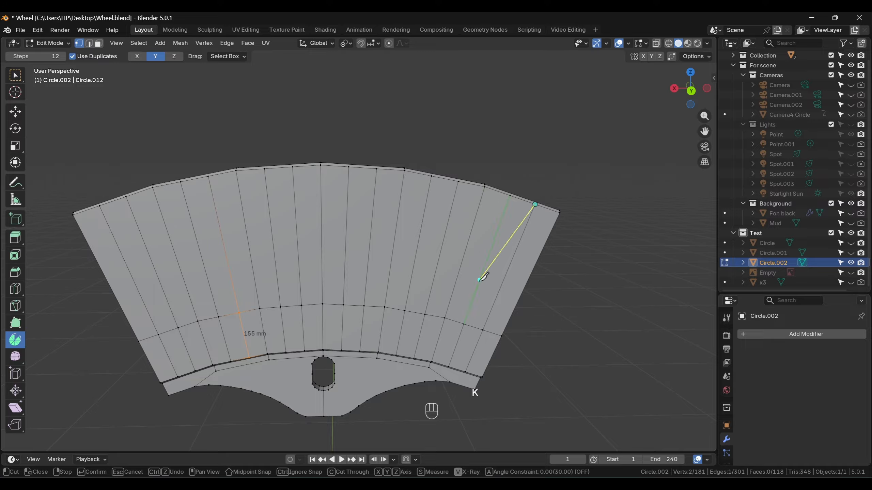
pyautogui.click(415, 357)
pyautogui.press('Return')
pyautogui.press('k')
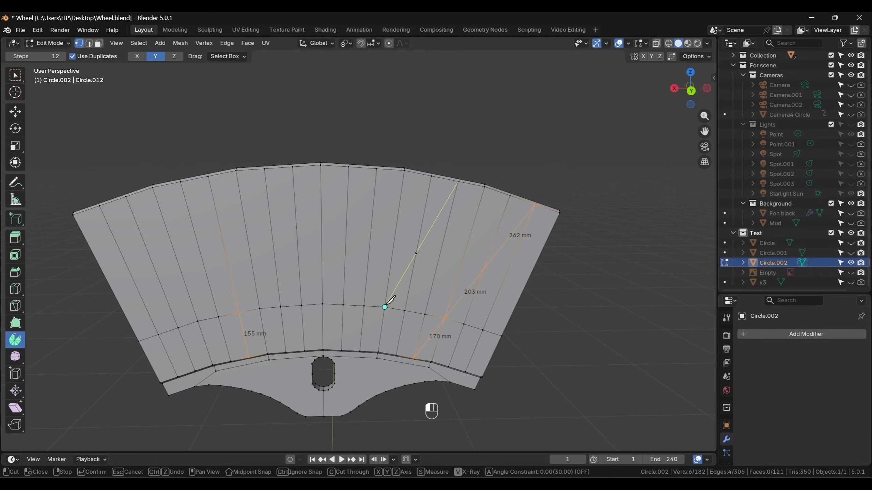
pyautogui.click(360, 349)
pyautogui.press('Return')
pyautogui.press('k')
pyautogui.click(322, 304)
pyautogui.press('Return')
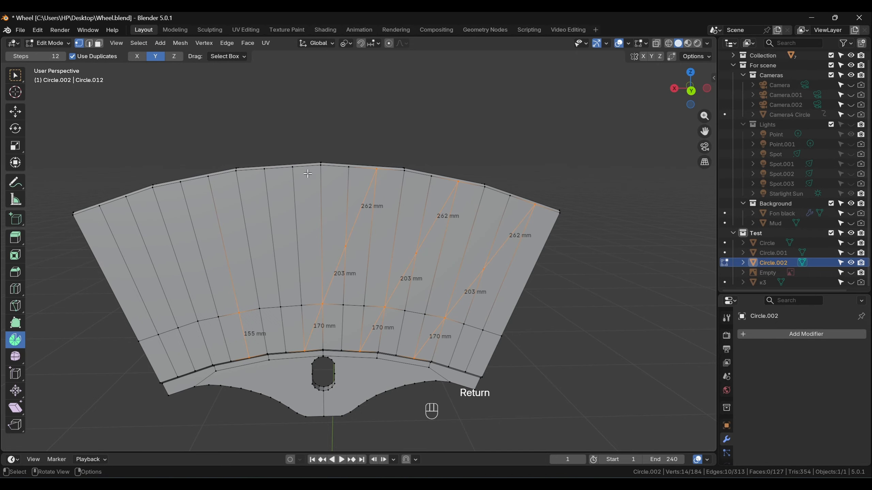
# - Continue the diagonal knife cuts between the outer and inner edges across the left half, ending with a short cut at the side edge
pyautogui.press('k')
pyautogui.click(293, 167)
pyautogui.click(250, 358)
pyautogui.press('Return')
pyautogui.press('k')
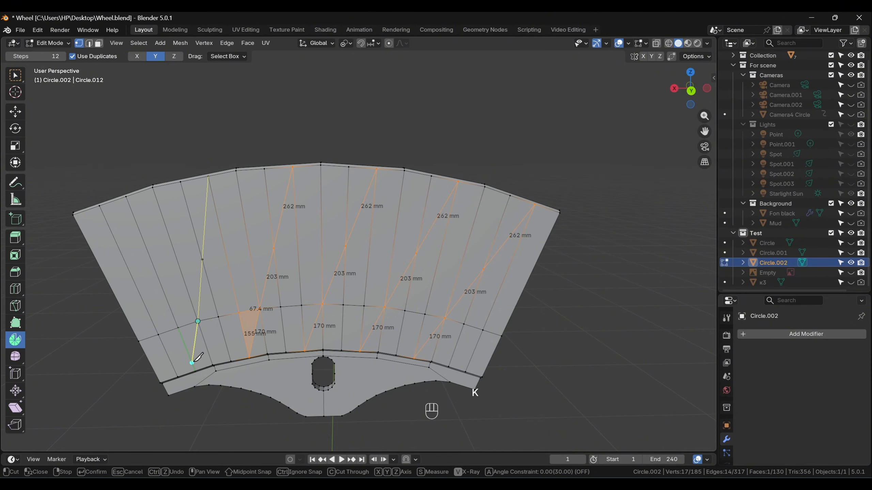
pyautogui.click(191, 363)
pyautogui.press('Return')
pyautogui.press('k')
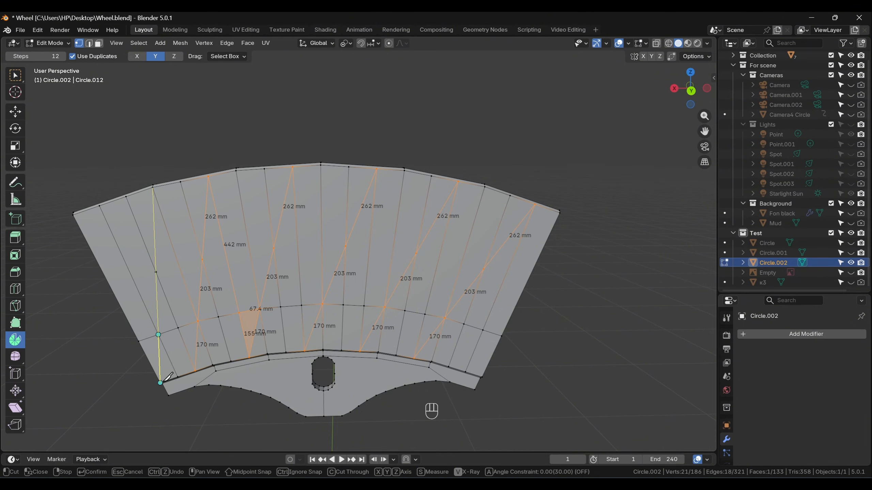
pyautogui.click(160, 383)
pyautogui.press('Return')
pyautogui.press('k')
pyautogui.click(136, 337)
pyautogui.press('Return')
# - Knife three more diagonals from the outer corner vertices to the inner corners, pairing with the existing cuts around the segment's centre
pyautogui.press('k')
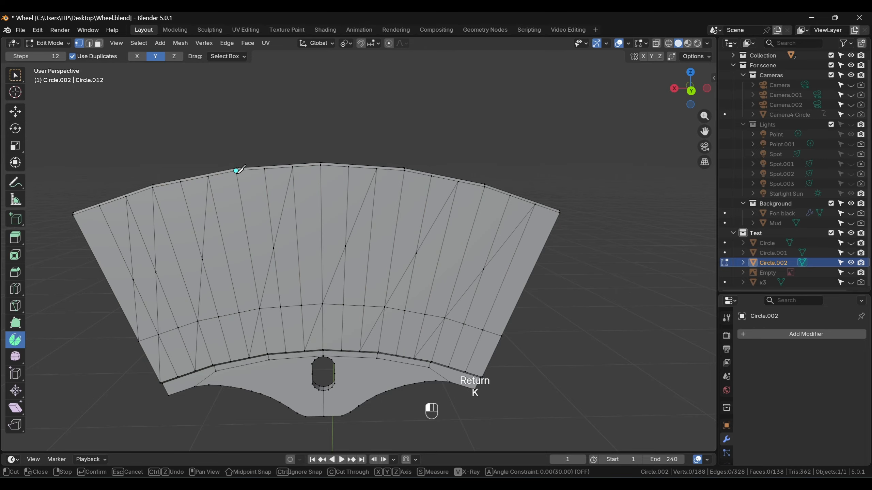
pyautogui.click(213, 364)
pyautogui.press('Return')
pyautogui.press('k')
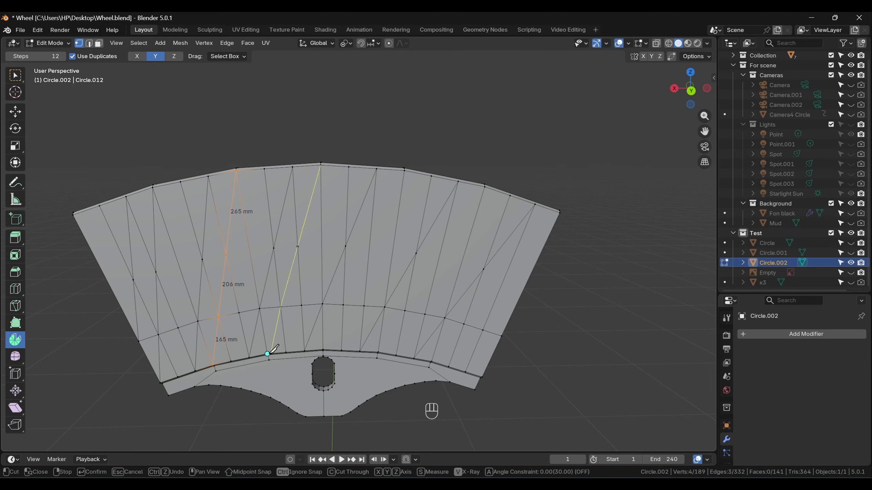
pyautogui.click(266, 351)
pyautogui.press('Return')
pyautogui.press('k')
pyautogui.click(404, 170)
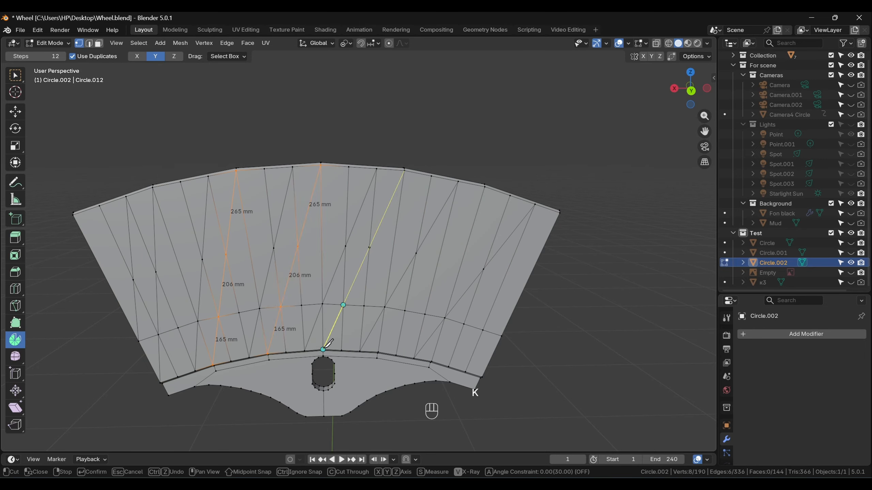
pyautogui.click(323, 349)
pyautogui.press('Return')
# - Knife the two paired diagonals from the last two outer corner vertices at the right end down to the inner edge
pyautogui.press('k')
pyautogui.click(484, 186)
pyautogui.click(378, 352)
pyautogui.press('Return')
pyautogui.press('k')
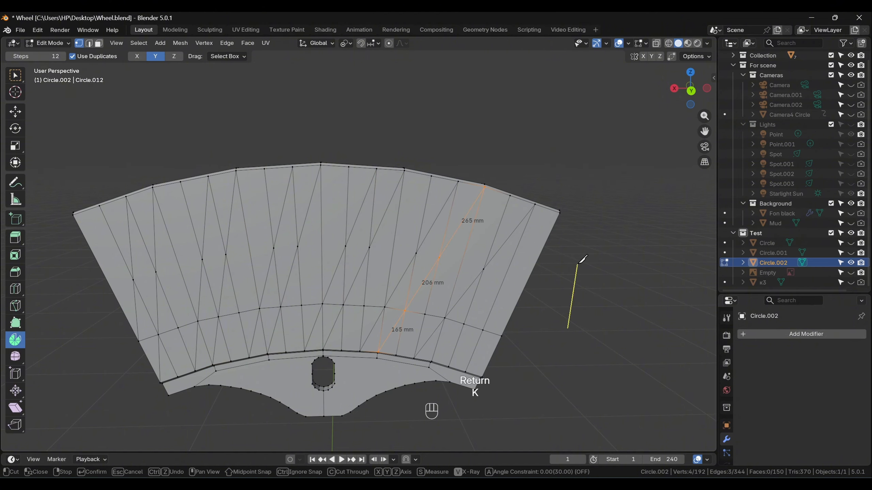
pyautogui.hotkey('ctrl', 'z')
pyautogui.click(435, 353)
pyautogui.press('Return')
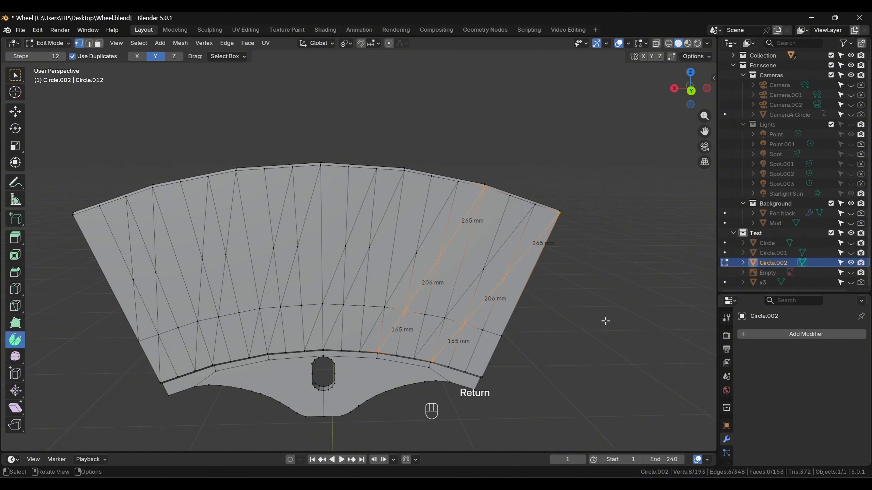
# - Knife the final short diagonal at the right end and dissolve the edge loop crossing the large face
pyautogui.press('k')
pyautogui.click(466, 367)
pyautogui.press('Return')
pyautogui.moveTo(466, 368); pyautogui.dragTo(397, 294, button='middle')
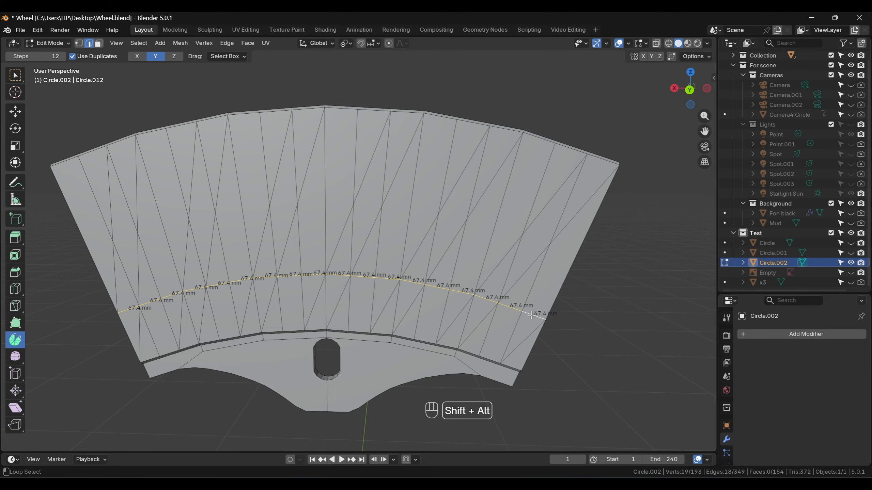
pyautogui.hotkey('ctrl', 'x')
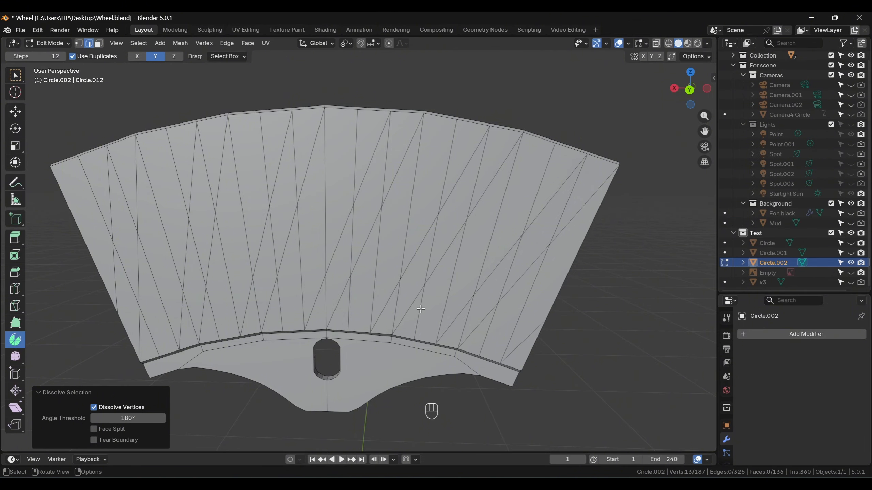
# - Select the twelve upper intersection vertices of the diagonal cuts and slide them by 0.3
pyautogui.press('1')
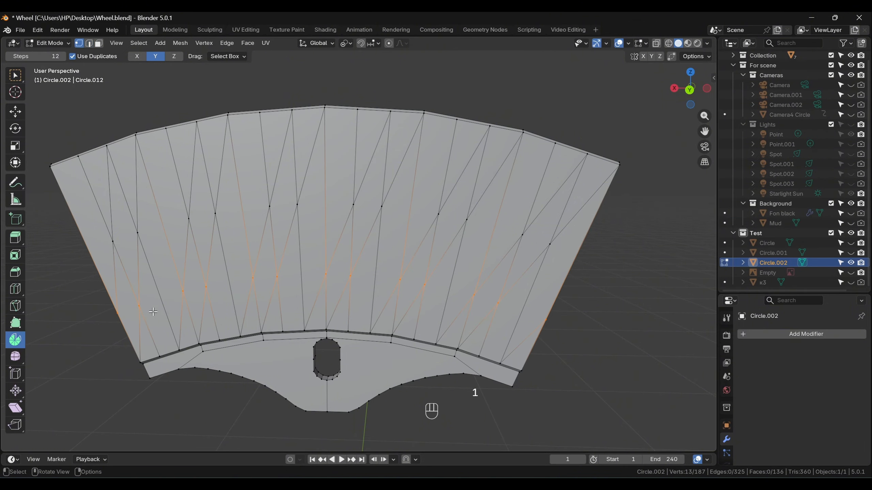
pyautogui.moveTo(101, 255); pyautogui.dragTo(153, 219)
pyautogui.keyDown('shift'); pyautogui.moveTo(185, 191); pyautogui.dragTo(483, 229); pyautogui.keyUp('shift')
pyautogui.keyDown('shift'); pyautogui.moveTo(510, 221); pyautogui.dragTo(575, 254); pyautogui.keyUp('shift')
pyautogui.press('g')
pyautogui.press('g')
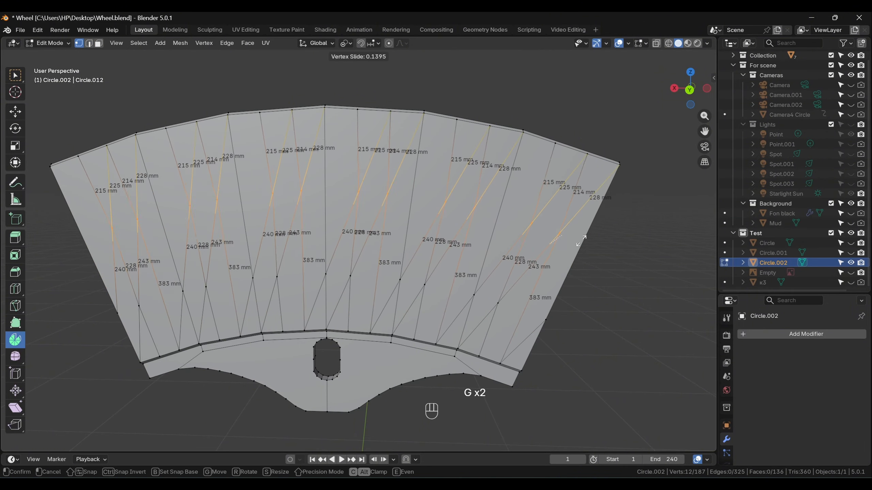
pyautogui.press('KP_0')
pyautogui.press('KP_Decimal')
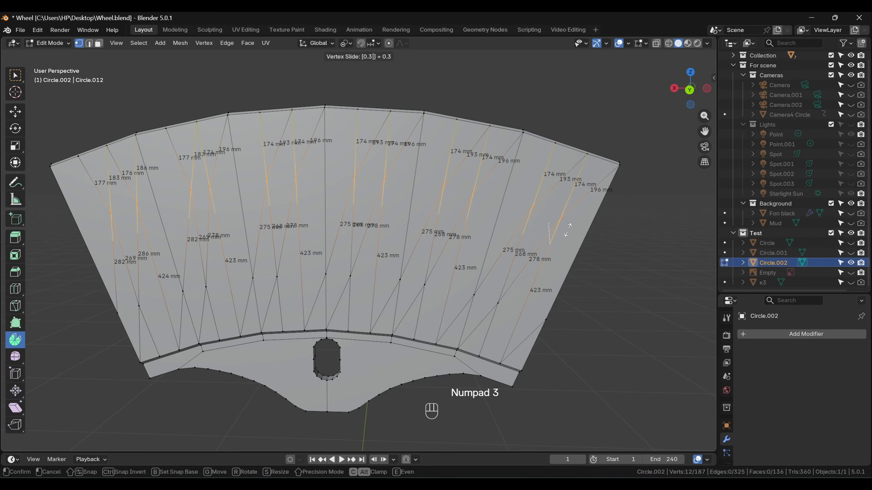
pyautogui.click(563, 228)
# - Select the seven lower vertices starting at the left side edge, every second one along the row, and slide them by 0.2
pyautogui.click(563, 228)
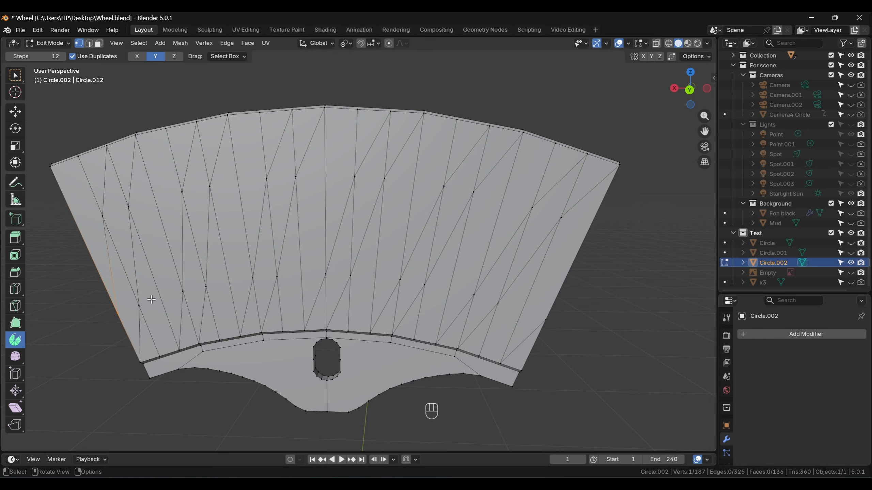
pyautogui.press('g')
pyautogui.press('g')
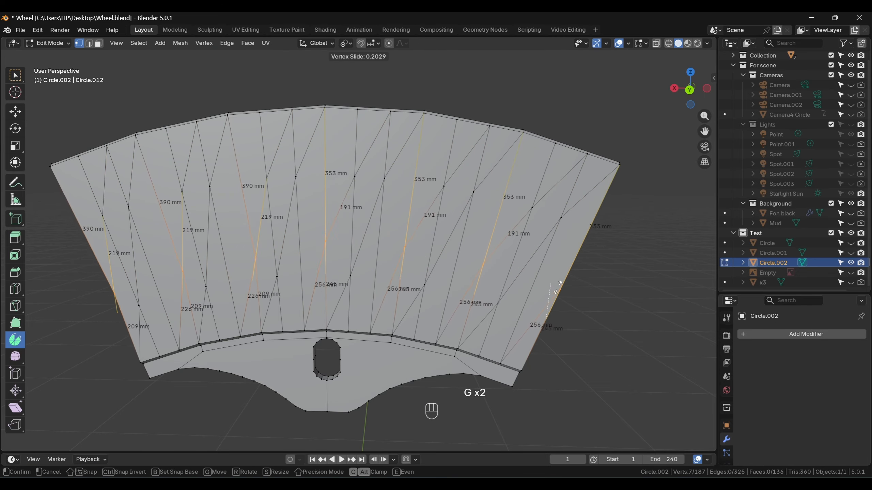
pyautogui.press('KP_0')
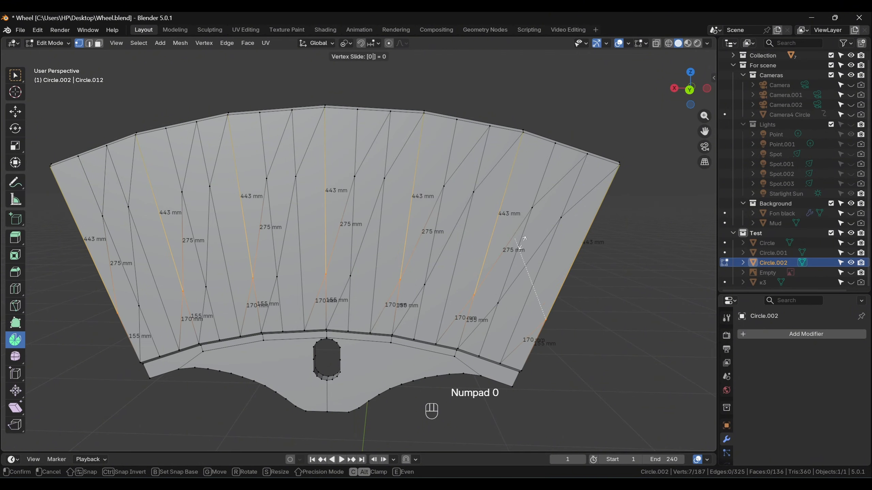
pyautogui.press('KP_Decimal')
pyautogui.press('KP_2')
pyautogui.press('KP_Enter')
# - Select the six remaining lower intersection vertices, slide them by 0.3, and clear the selection
pyautogui.keyDown('shift'); pyautogui.moveTo(265, 272); pyautogui.dragTo(385, 293); pyautogui.keyUp('shift')
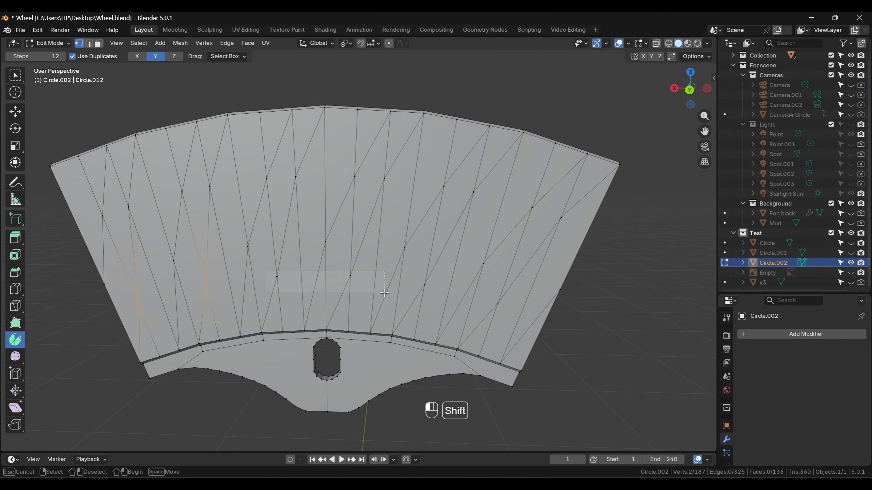
pyautogui.press('g')
pyautogui.press('g')
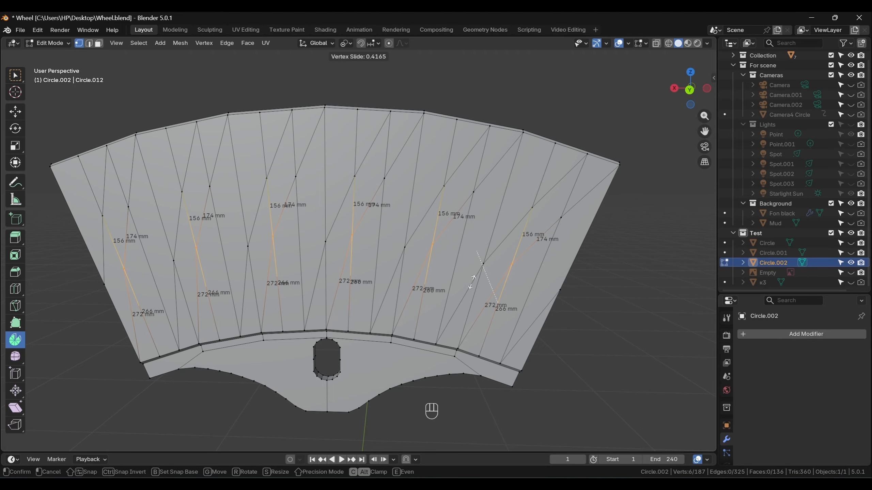
pyautogui.press('KP_0')
pyautogui.press('KP_Decimal')
pyautogui.press('KP_3')
pyautogui.press('KP_5')
pyautogui.press('BackSpace')
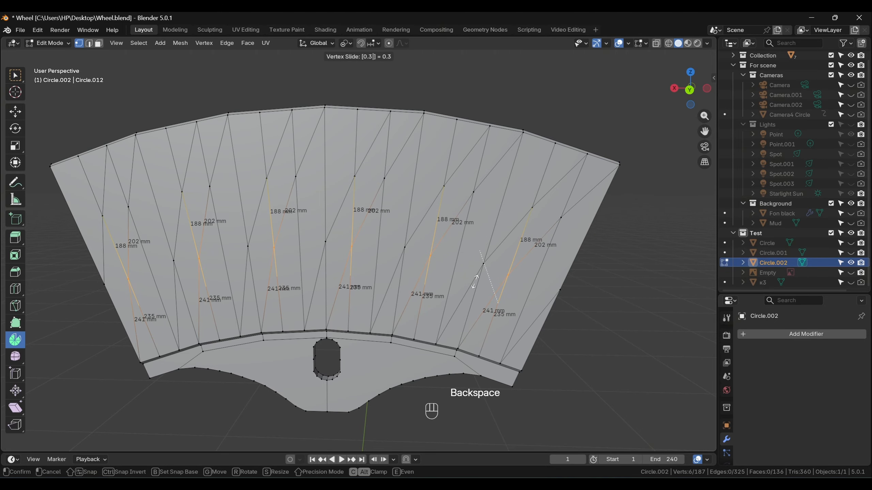
pyautogui.press('KP_Enter')
pyautogui.click(643, 308)
# - Select the faces of every curved diagonal strip across the large face, including the partial end strips, and delete them
pyautogui.moveTo(114, 270); pyautogui.dragTo(119, 273, button='middle')
pyautogui.press('3')
pyautogui.click(111, 287)
pyautogui.keyDown('shift'); pyautogui.click(105, 220); pyautogui.keyUp('shift')
pyautogui.keyDown('shift'); pyautogui.click(114, 160); pyautogui.keyUp('shift')
pyautogui.keyDown('shift'); pyautogui.click(205, 143); pyautogui.keyUp('shift')
pyautogui.keyDown('shift'); pyautogui.click(189, 194); pyautogui.keyUp('shift')
pyautogui.keyDown('shift'); pyautogui.click(182, 263); pyautogui.keyUp('shift')
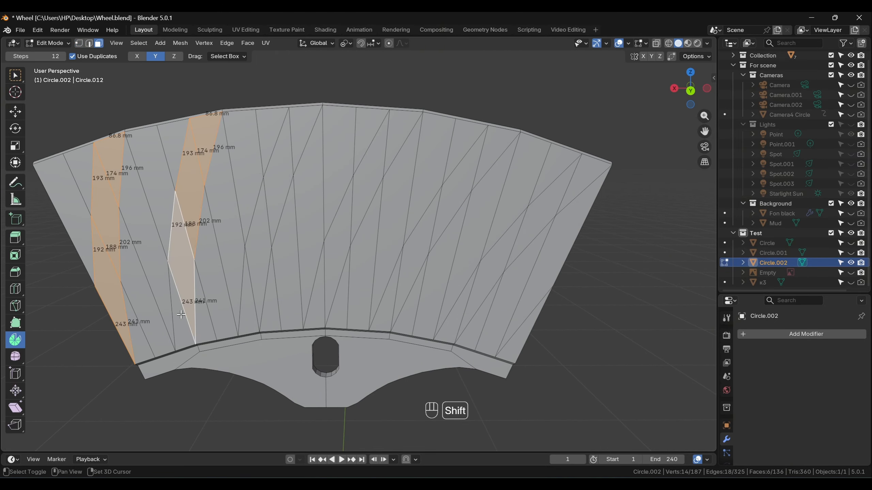
pyautogui.keyDown('shift'); pyautogui.click(177, 321); pyautogui.keyUp('shift')
pyautogui.keyDown('shift'); pyautogui.click(247, 309); pyautogui.keyUp('shift')
pyautogui.keyDown('shift'); pyautogui.click(258, 255); pyautogui.keyUp('shift')
pyautogui.keyDown('shift'); pyautogui.click(278, 192); pyautogui.keyUp('shift')
pyautogui.keyDown('shift'); pyautogui.click(299, 135); pyautogui.keyUp('shift')
pyautogui.keyDown('shift'); pyautogui.click(318, 291); pyautogui.keyUp('shift')
pyautogui.keyDown('shift'); pyautogui.moveTo(390, 297); pyautogui.dragTo(403, 290); pyautogui.keyUp('shift')
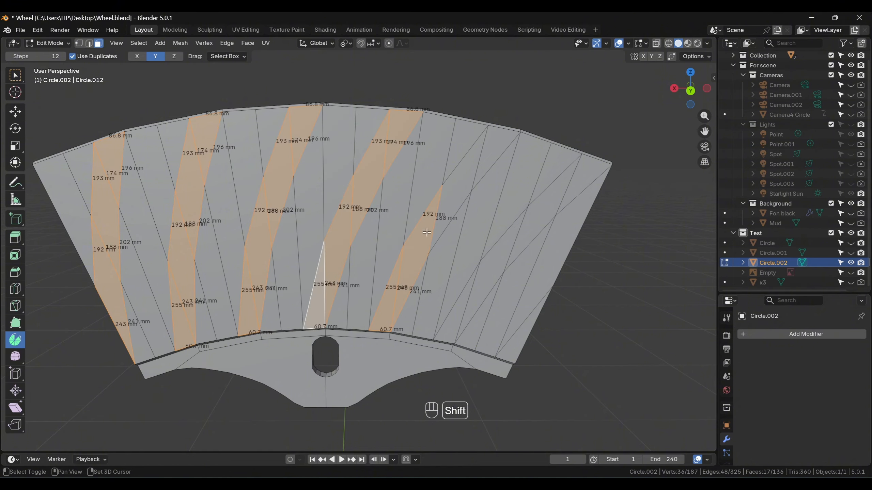
pyautogui.keyDown('shift'); pyautogui.click(457, 192); pyautogui.keyUp('shift')
pyautogui.keyDown('shift'); pyautogui.click(492, 147); pyautogui.keyUp('shift')
pyautogui.keyDown('shift'); pyautogui.click(542, 212); pyautogui.keyUp('shift')
pyautogui.keyDown('shift'); pyautogui.click(492, 273); pyautogui.keyUp('shift')
pyautogui.keyDown('shift'); pyautogui.click(457, 314); pyautogui.keyUp('shift')
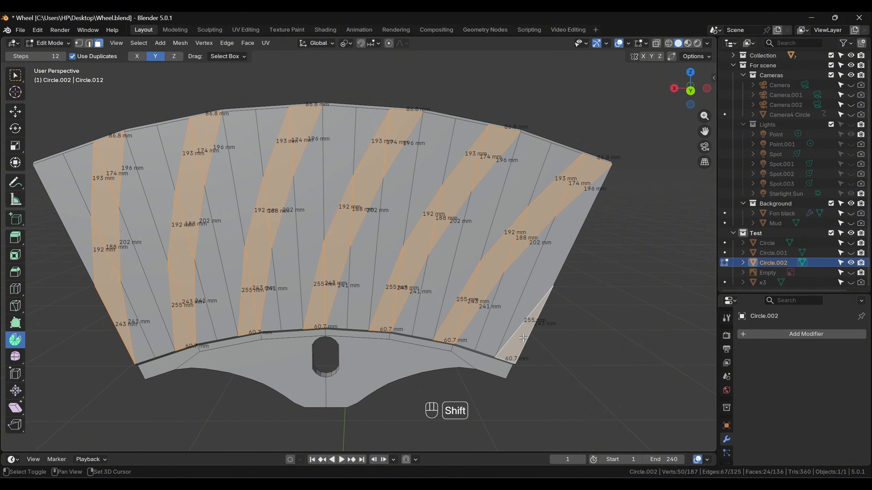
pyautogui.press('x')
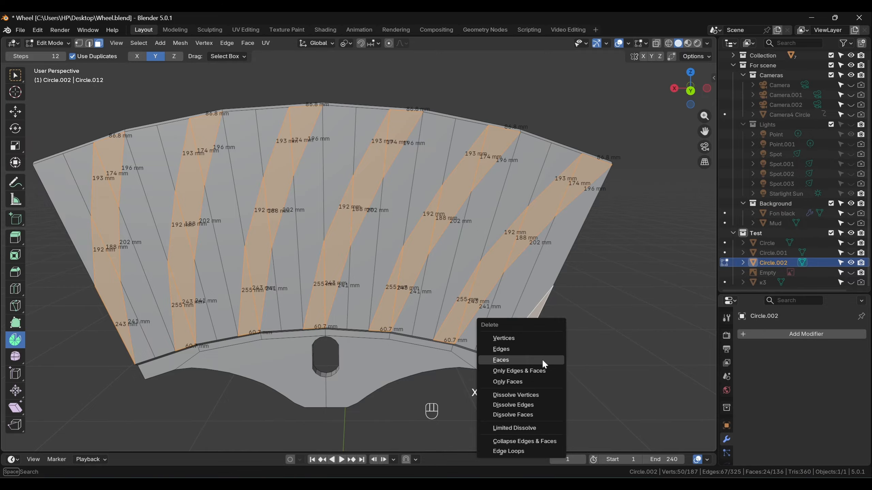
pyautogui.click(542, 359)
# - Select the border edge loops of all the curved strip openings and extrude them 70 mm along Y
pyautogui.scroll(-2, 546, 357)
pyautogui.moveTo(547, 356); pyautogui.dragTo(586, 352, button='middle')
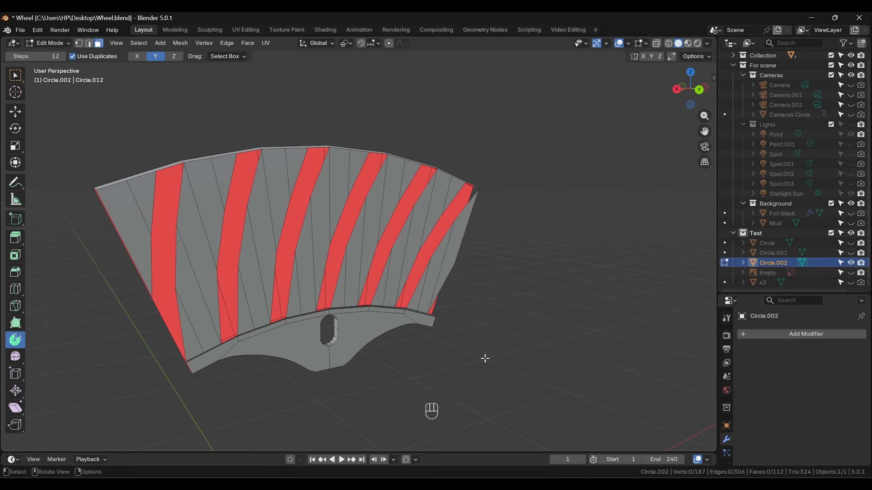
pyautogui.keyDown('shift'); pyautogui.moveTo(485, 358); pyautogui.dragTo(562, 375, button='middle'); pyautogui.keyUp('shift')
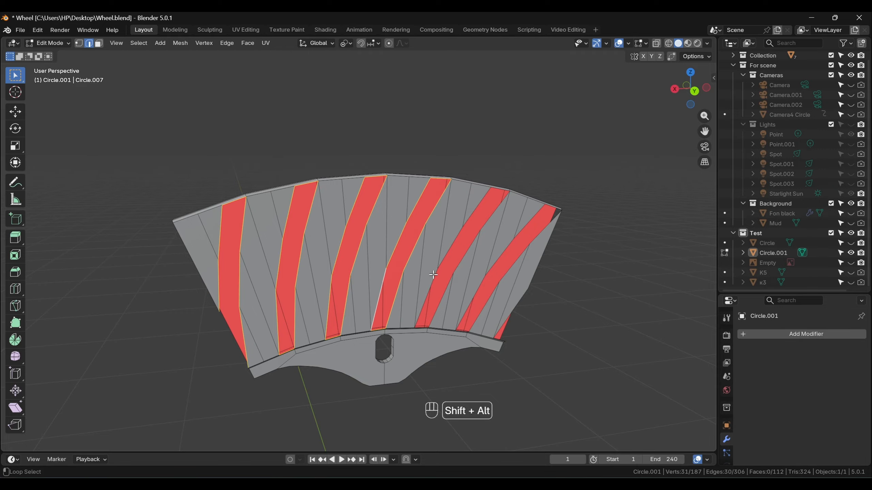
pyautogui.keyDown('alt'); pyautogui.keyDown('shift'); pyautogui.click(478, 284); pyautogui.keyUp('shift'); pyautogui.keyUp('alt')
pyautogui.moveTo(477, 284); pyautogui.dragTo(450, 328, button='middle')
pyautogui.scroll(3, 425, 370)
pyautogui.moveTo(426, 369); pyautogui.dragTo(445, 343, button='middle')
pyautogui.moveTo(358, 332); pyautogui.dragTo(412, 366, button='middle')
pyautogui.scroll(-2, 412, 366)
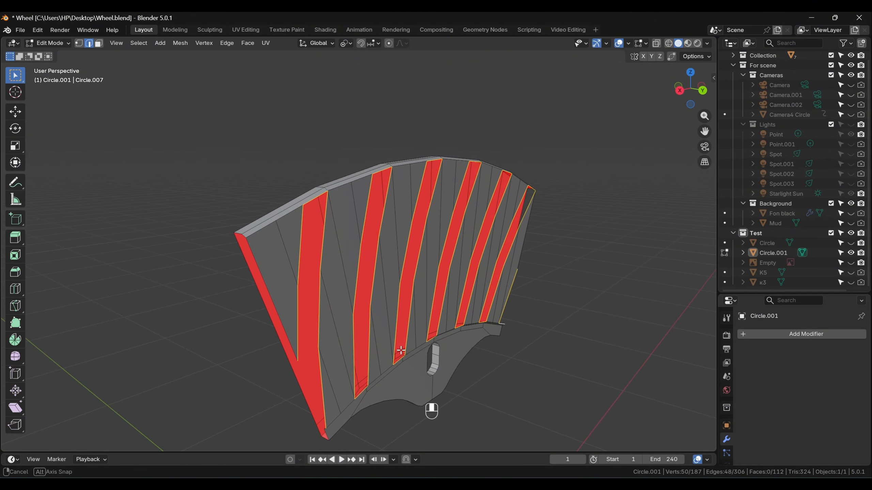
pyautogui.write('ey')
pyautogui.write('70')
pyautogui.press('KP_Enter')
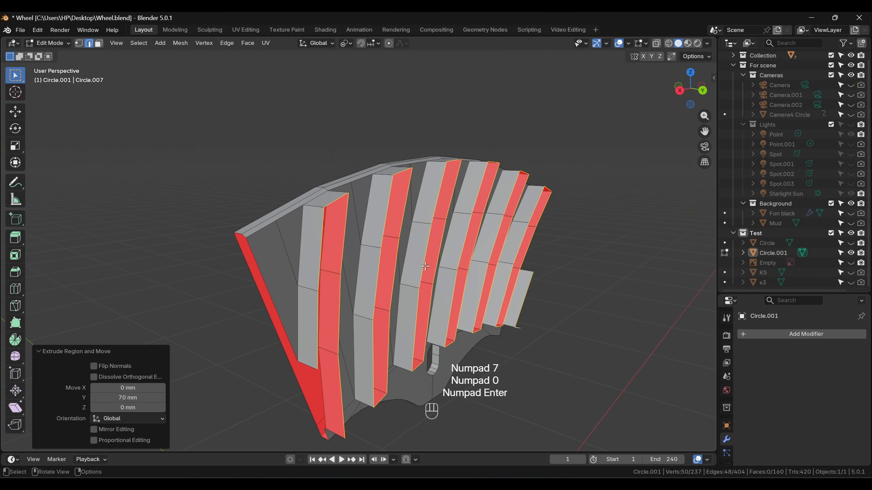
pyautogui.moveTo(426, 266); pyautogui.dragTo(461, 280, button='middle')
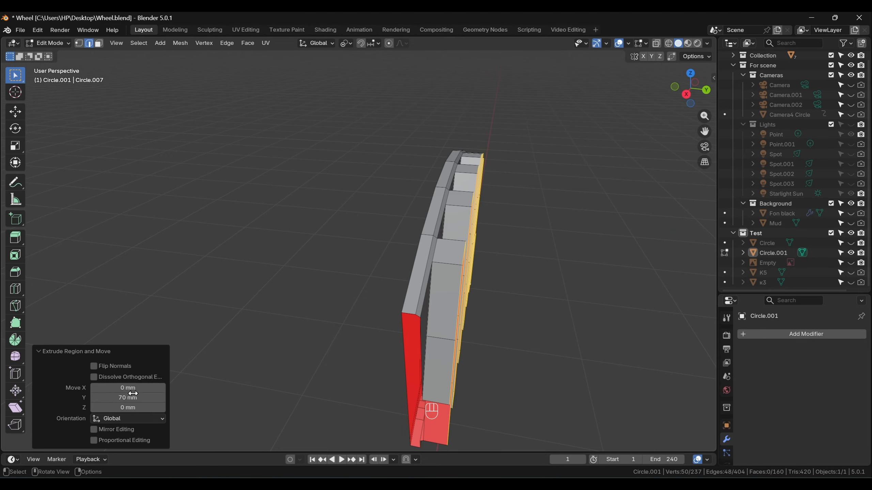
pyautogui.moveTo(521, 295); pyautogui.dragTo(456, 311, button='middle')
pyautogui.hotkey('alt', 'a')
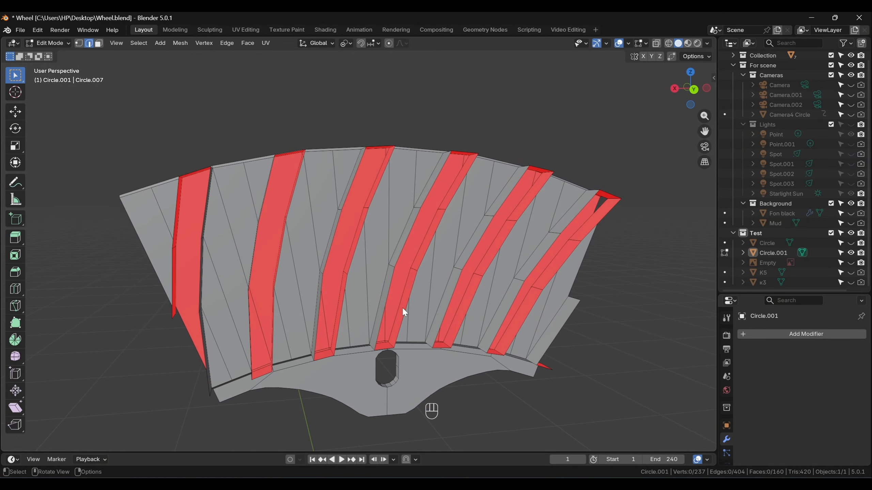
pyautogui.press('KP_1')
pyautogui.hotkey('ctrl', 'z')
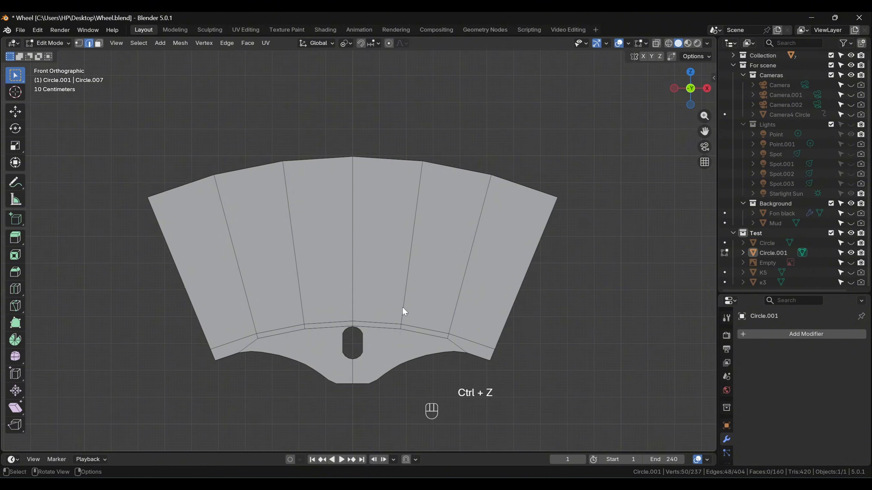
# - Select all faces of the plate's large ring area, growing the selection and adding the missing faces along its inner edge
pyautogui.hotkey('alt', 'z')
pyautogui.press('2')
pyautogui.press('3')
pyautogui.moveTo(102, 120); pyautogui.dragTo(573, 316)
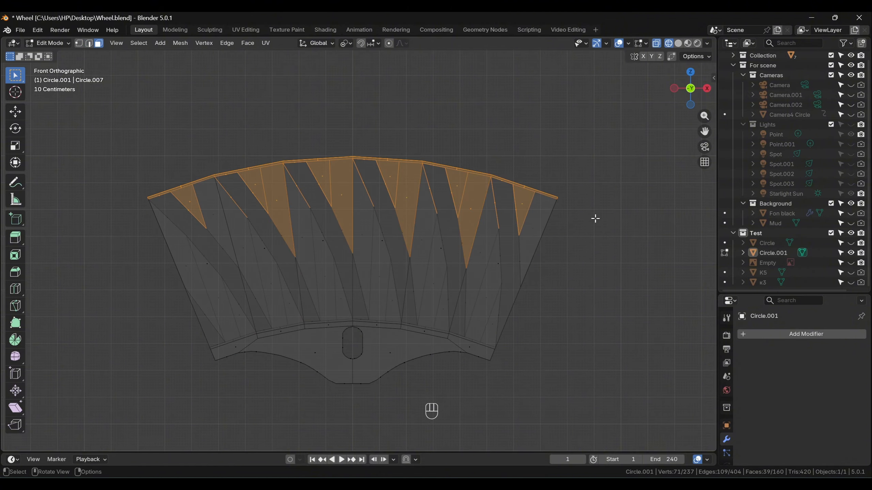
pyautogui.press('ctrl+KP_Add')
pyautogui.hotkey('alt', 'z')
pyautogui.moveTo(594, 216); pyautogui.dragTo(451, 276, button='middle')
pyautogui.keyDown('shift'); pyautogui.click(135, 261); pyautogui.keyUp('shift')
pyautogui.keyDown('shift'); pyautogui.moveTo(160, 286); pyautogui.dragTo(166, 293); pyautogui.keyUp('shift')
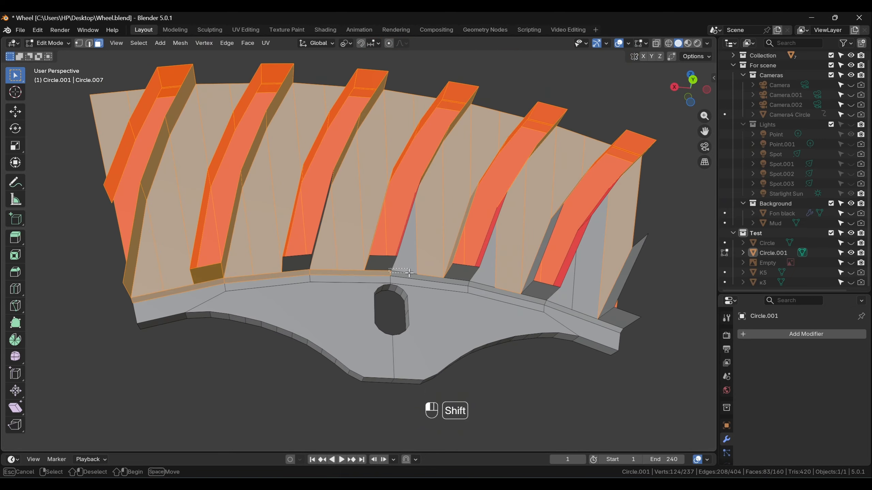
pyautogui.press('KP_1')
pyautogui.press('KP_3')
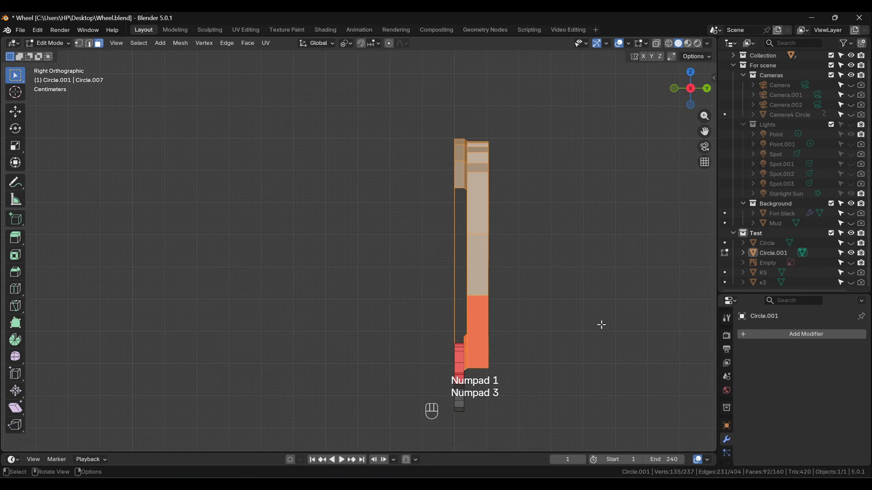
pyautogui.hotkey('alt', 'z')
# - Try to remove the protruding vane faces from the selection
pyautogui.keyDown('ctrl'); pyautogui.moveTo(443, 111); pyautogui.dragTo(495, 366); pyautogui.keyUp('ctrl')
pyautogui.moveTo(500, 366); pyautogui.dragTo(420, 366, button='middle')
pyautogui.press('less')
pyautogui.moveTo(607, 352); pyautogui.dragTo(520, 329, button='middle')
pyautogui.hotkey('ctrl', 'z')
pyautogui.moveTo(644, 344); pyautogui.dragTo(492, 323, button='middle')
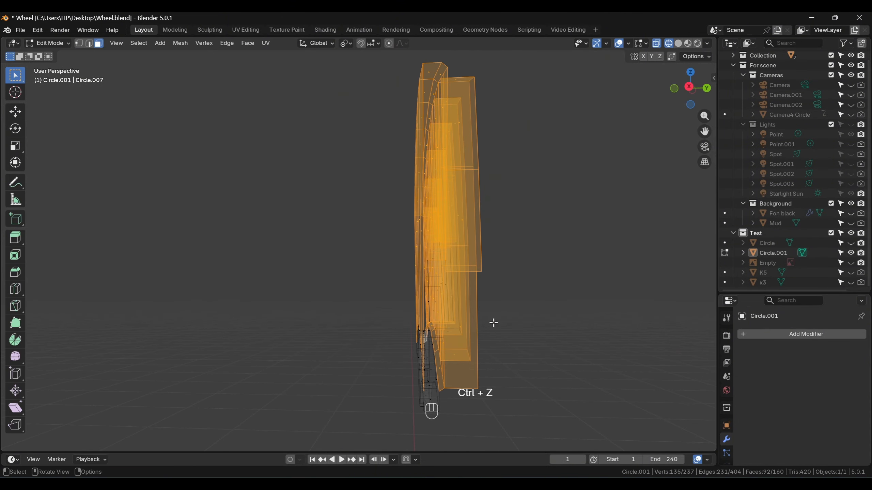
# - Exclude the vane faces from the selection and duplicate the remaining plate faces 70 mm along Y
pyautogui.press('KP_3')
pyautogui.keyDown('ctrl'); pyautogui.moveTo(437, 102); pyautogui.dragTo(494, 385); pyautogui.keyUp('ctrl')
pyautogui.press('z')
pyautogui.moveTo(559, 321)
pyautogui.mouseDown(button='middle')
pyautogui.moveTo(410, 304)
pyautogui.moveTo(469, 266)
pyautogui.moveTo(361, 329)
pyautogui.moveTo(288, 333)
pyautogui.moveTo(288, 299)
pyautogui.moveTo(367, 291)
pyautogui.moveTo(418, 329)
pyautogui.mouseUp(button='middle')
pyautogui.keyDown('shift'); pyautogui.click(410, 305); pyautogui.keyUp('shift')
pyautogui.hotkey('shift', 'd')
pyautogui.press('y')
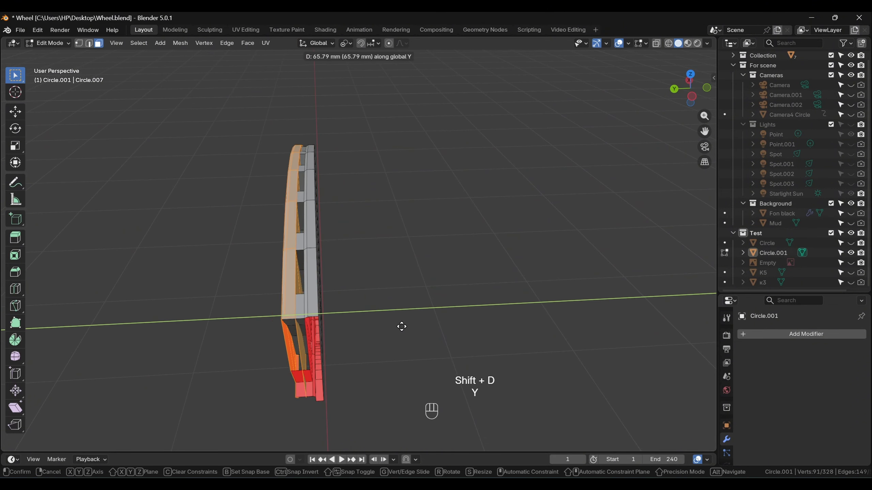
pyautogui.press('KP_Enter')
# - Mirror the duplicated plate along global Y and move it along Y against the free ends of the vanes
pyautogui.moveTo(396, 325); pyautogui.dragTo(376, 312, button='middle')
pyautogui.click(178, 43)
pyautogui.moveTo(205, 74)
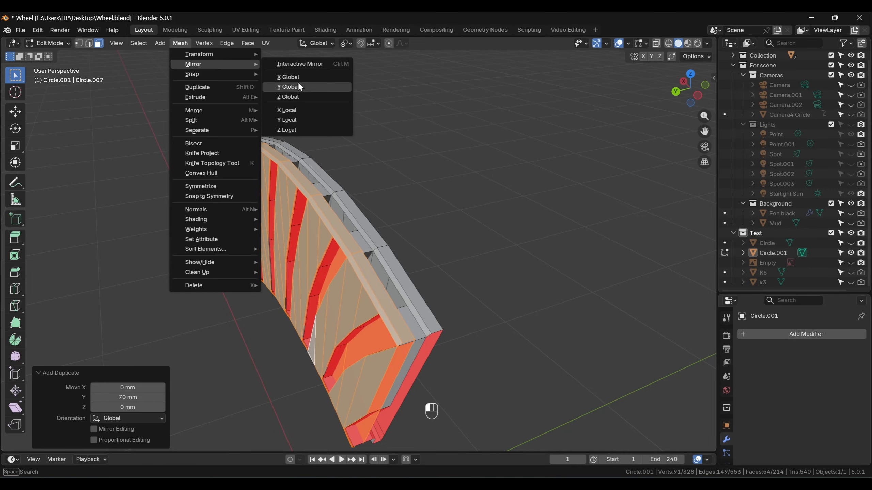
pyautogui.click(298, 85)
pyautogui.scroll(5, 404, 280)
pyautogui.moveTo(430, 312); pyautogui.dragTo(415, 299, button='middle')
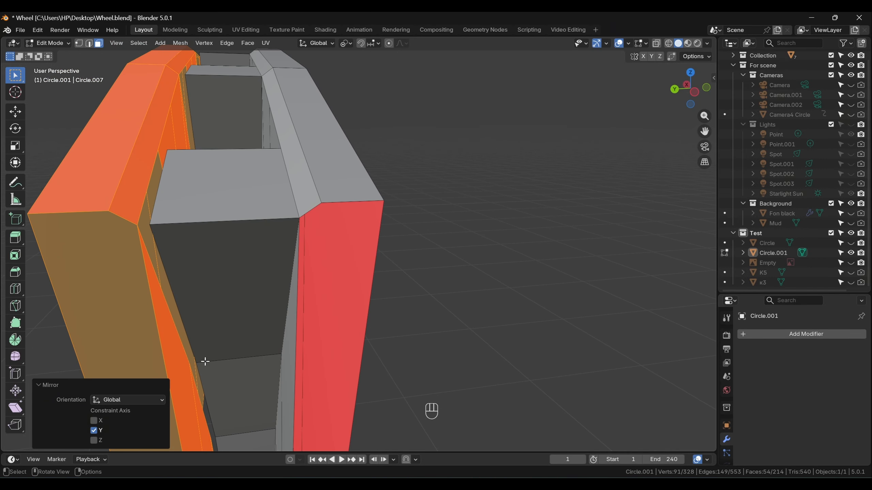
pyautogui.scroll(-4, 205, 362)
pyautogui.moveTo(221, 349); pyautogui.dragTo(278, 247, button='middle')
pyautogui.press('g')
pyautogui.press('y')
pyautogui.press('KP_Enter')
# - Correct the face normals of the mirrored plate and clear the selection
pyautogui.hotkey('alt', 'n')
pyautogui.click(385, 321)
pyautogui.click(404, 312)
# - Fill the open gap along the inner rim of the mirrored plate with a row of faces, edge by edge
pyautogui.scroll(5, 463, 257)
pyautogui.press('2')
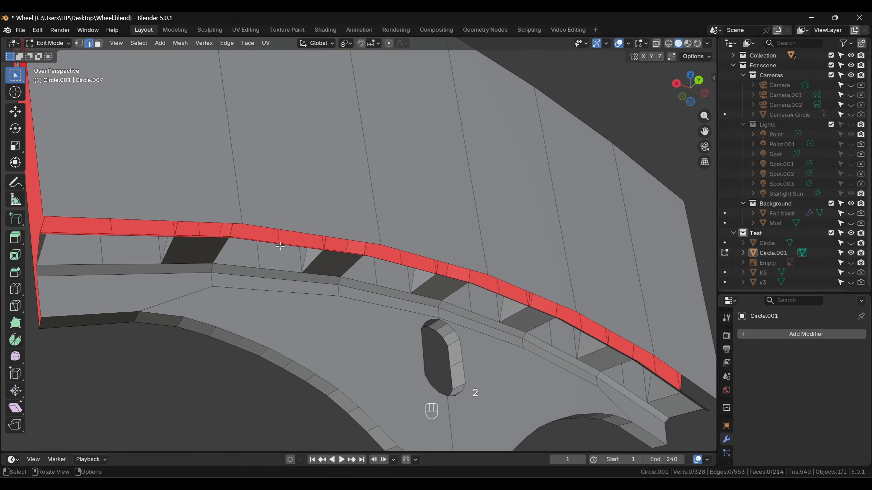
pyautogui.click(210, 221)
pyautogui.moveTo(210, 218); pyautogui.dragTo(215, 133, button='middle')
pyautogui.press('f')
pyautogui.click(247, 89)
pyautogui.hotkey('shift', 'r')
pyautogui.hotkey('shift', 'r')
pyautogui.hotkey('shift', 'r')
pyautogui.hotkey('shift', 'r')
pyautogui.hotkey('shift', 'r')
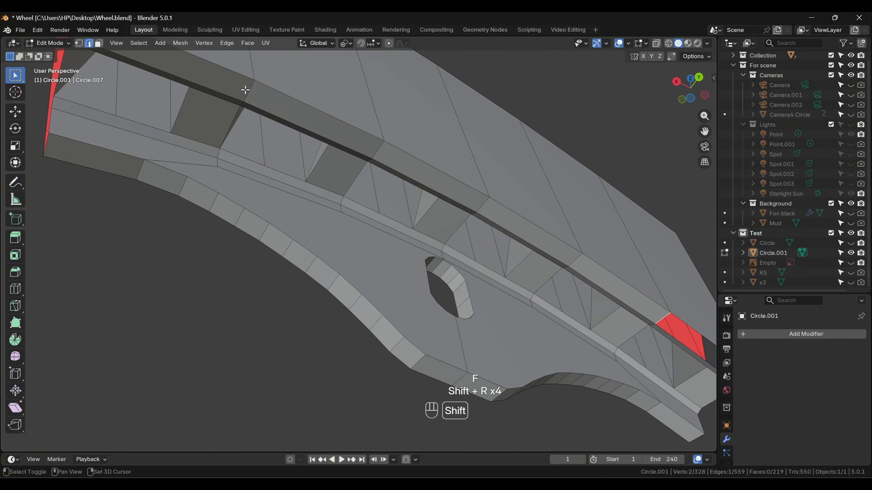
# - Select the junction between the vanes and the mirrored plate, merge its vertices by distance at 0.1 mm, and clear the selection
pyautogui.moveTo(247, 88); pyautogui.dragTo(305, 274, button='middle')
pyautogui.scroll(-4, 302, 241)
pyautogui.press('KP_3')
pyautogui.hotkey('shift', 'z')
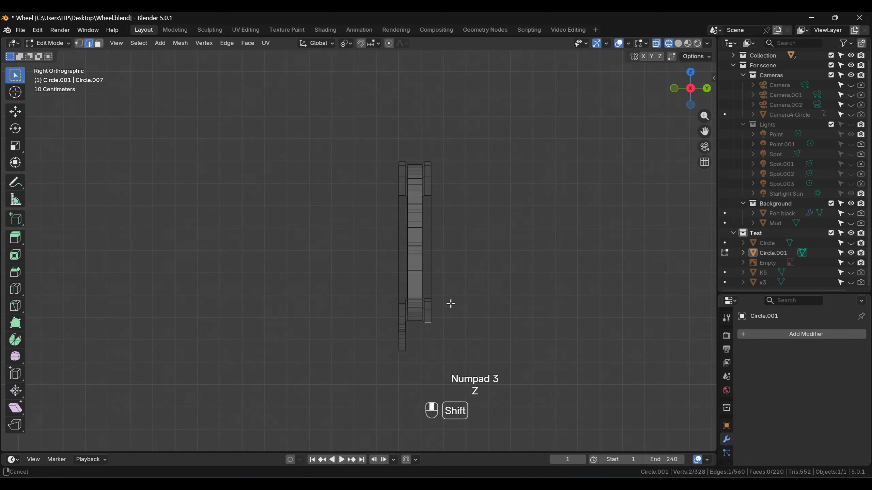
pyautogui.moveTo(391, 136); pyautogui.dragTo(402, 215)
pyautogui.hotkey('shift', 'z')
pyautogui.moveTo(470, 330)
pyautogui.mouseDown(button='middle')
pyautogui.moveTo(296, 333)
pyautogui.moveTo(194, 369)
pyautogui.moveTo(352, 343)
pyautogui.mouseUp(button='middle')
pyautogui.press('q')
pyautogui.moveTo(362, 329)
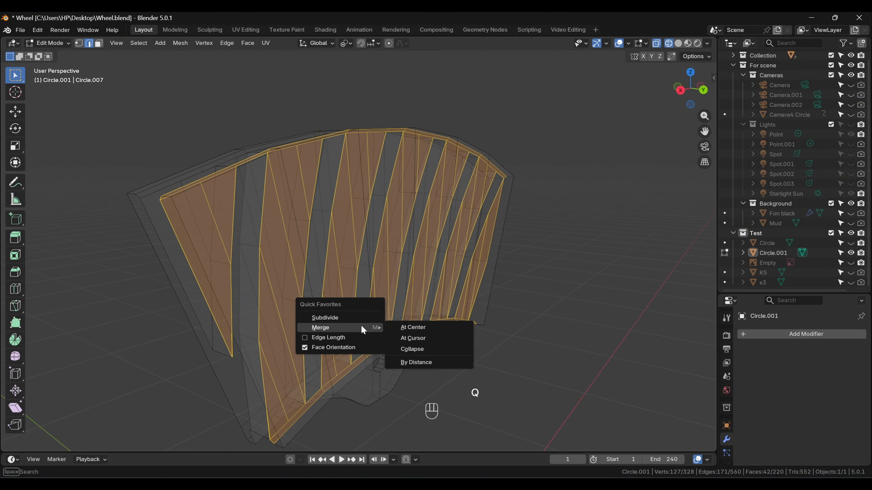
pyautogui.click(421, 363)
pyautogui.moveTo(274, 362); pyautogui.dragTo(315, 366, button='middle')
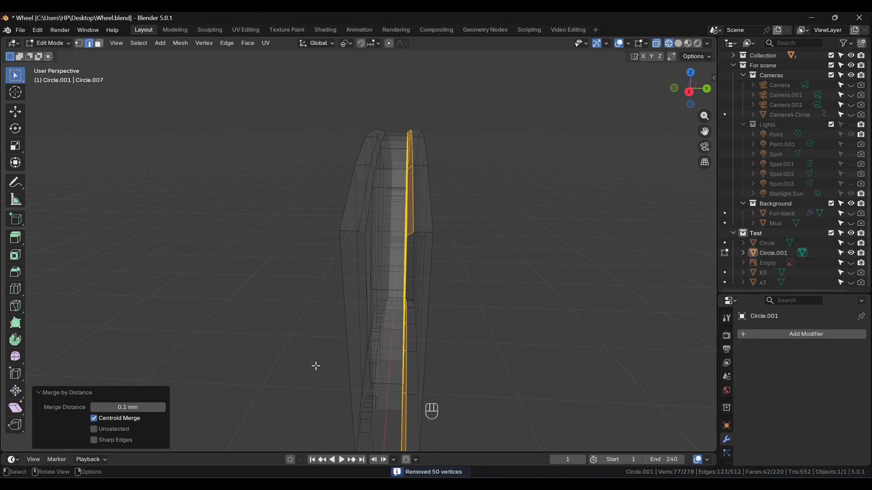
pyautogui.hotkey('shift', 'z')
pyautogui.click(528, 359)
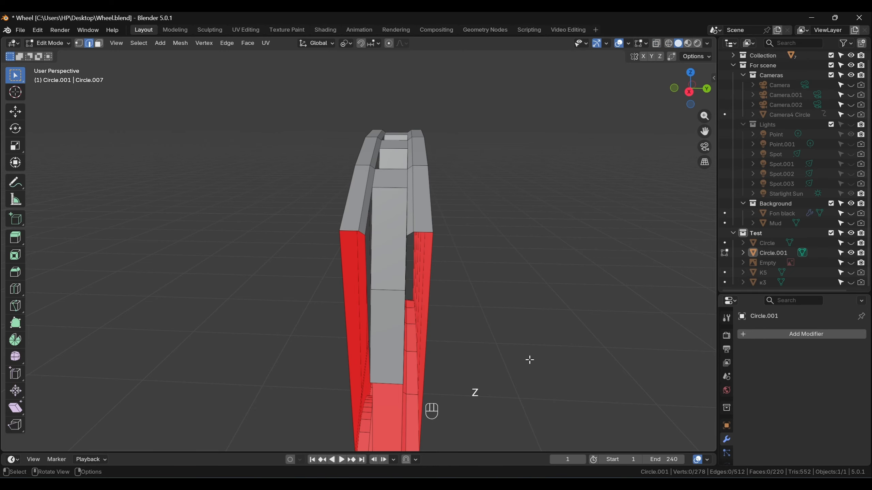
pyautogui.moveTo(529, 358)
pyautogui.mouseDown(button='middle')
pyautogui.moveTo(331, 355)
pyautogui.moveTo(285, 337)
pyautogui.moveTo(298, 339)
pyautogui.mouseUp(button='middle')
pyautogui.hotkey('shift', 'z')
pyautogui.moveTo(298, 340)
pyautogui.mouseDown(button='middle')
pyautogui.moveTo(401, 366)
pyautogui.moveTo(508, 348)
pyautogui.moveTo(514, 391)
pyautogui.moveTo(300, 331)
pyautogui.moveTo(538, 335)
pyautogui.mouseUp(button='middle')
pyautogui.hotkey('shift', 'z')
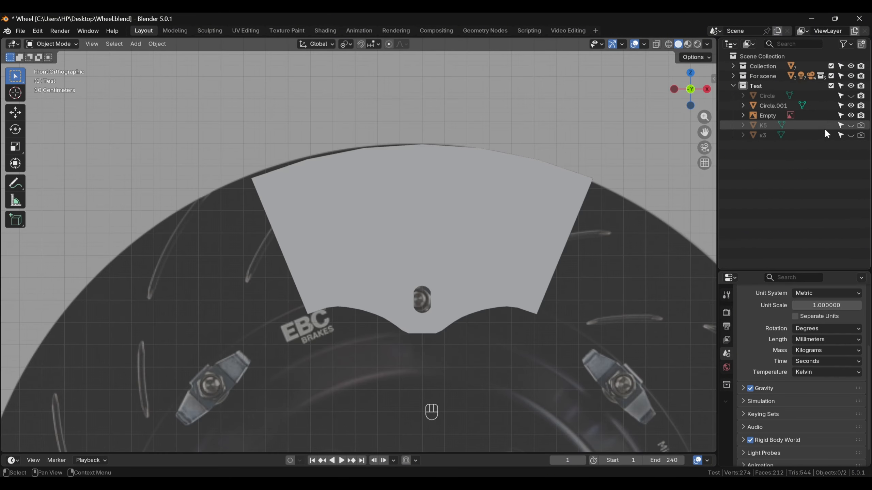
# - Hide the disc segment Circle.001, add a 2000 mm plane at the origin, and open it for vertex editing
pyautogui.click(851, 105)
pyautogui.scroll(1, 515, 271)
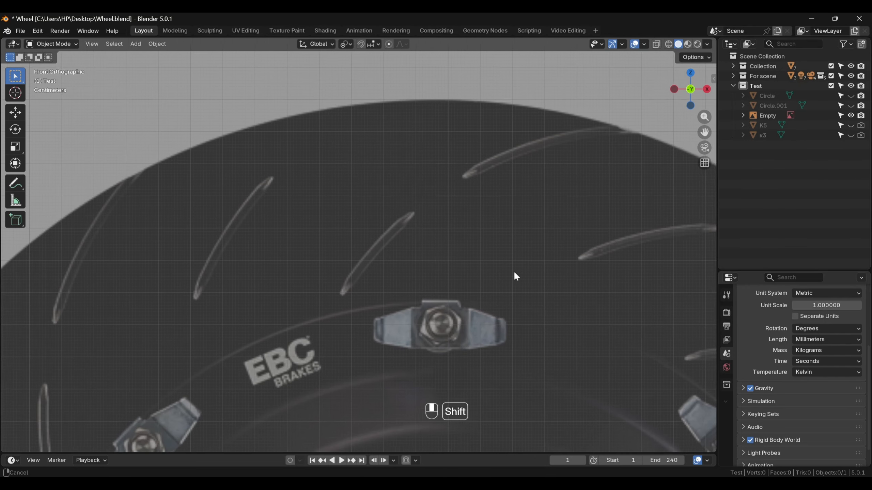
pyautogui.scroll(-3, 497, 273)
pyautogui.hotkey('shift', 'a')
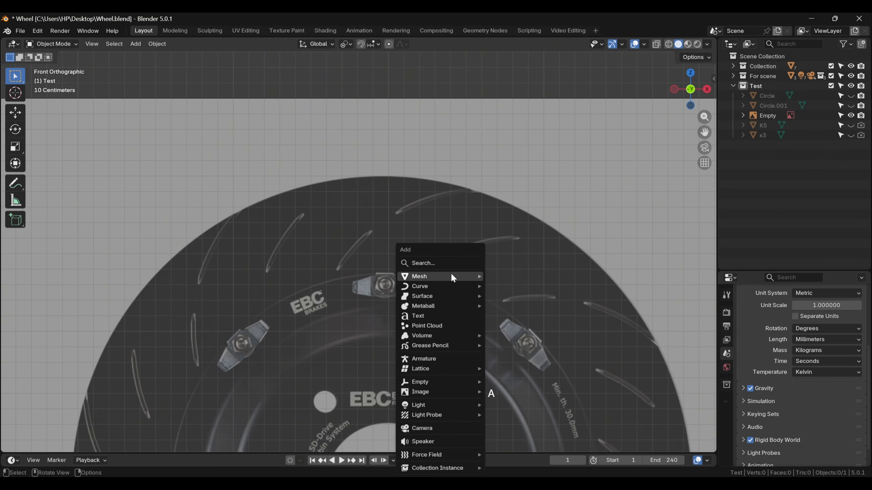
pyautogui.moveTo(473, 274)
pyautogui.click(509, 277)
pyautogui.scroll(2, 455, 338)
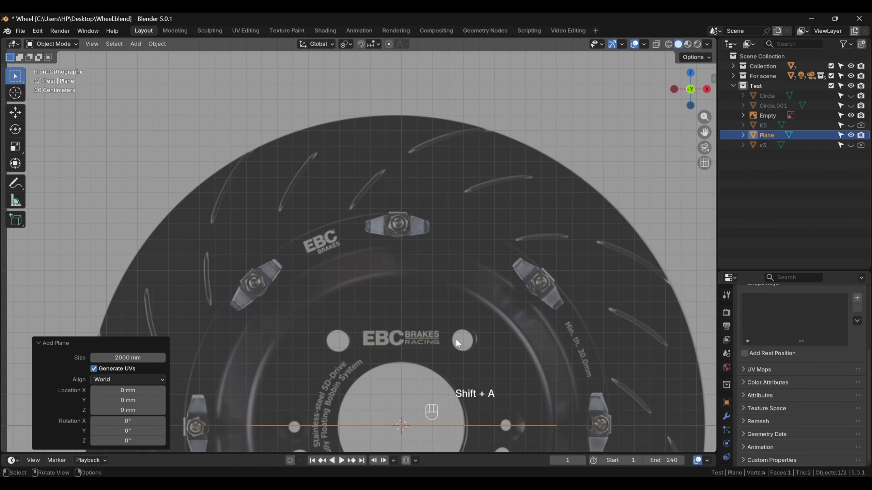
pyautogui.press('Tab')
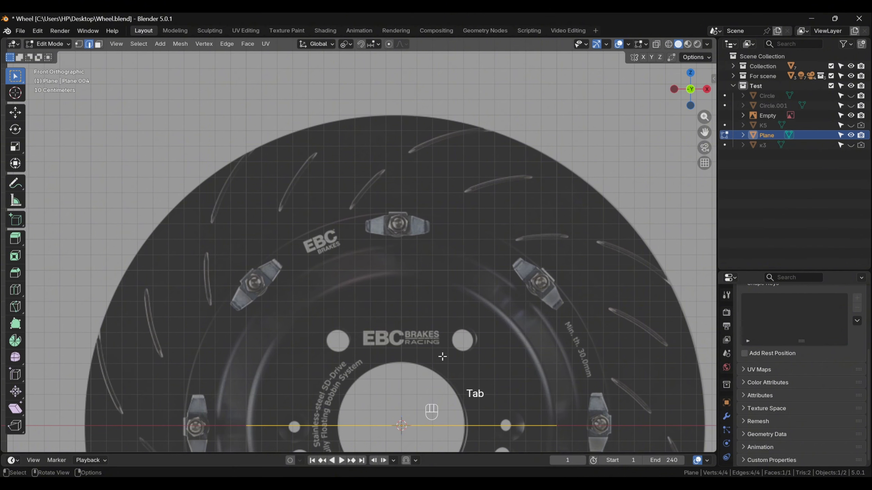
pyautogui.press('q')
pyautogui.press('1')
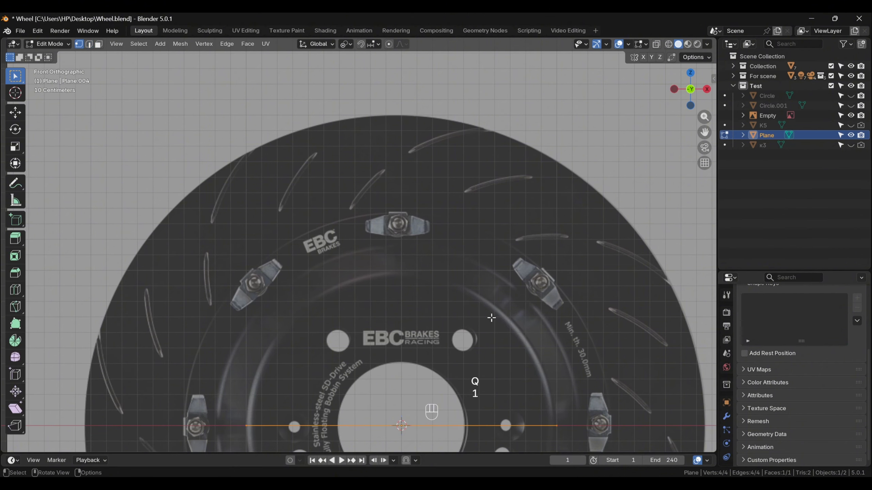
# - Try to merge the plane's vertices by distance
pyautogui.press('q')
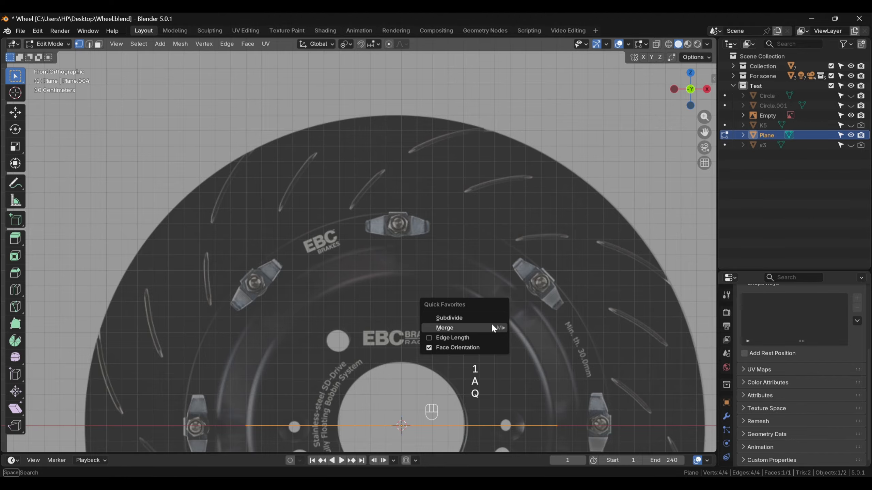
pyautogui.moveTo(491, 326)
pyautogui.click(541, 361)
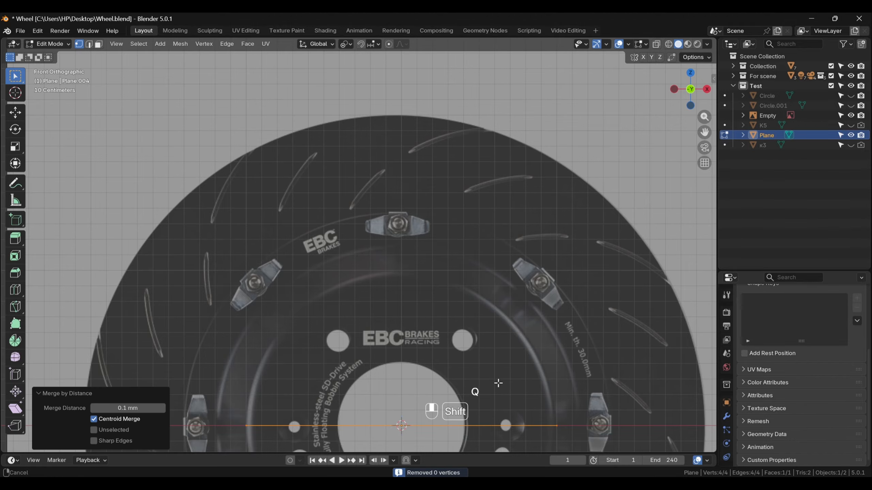
# - Merge all four vertices of the plane at center into a single vertex
pyautogui.keyDown('shift'); pyautogui.moveTo(499, 383); pyautogui.dragTo(510, 334, button='middle'); pyautogui.keyUp('shift')
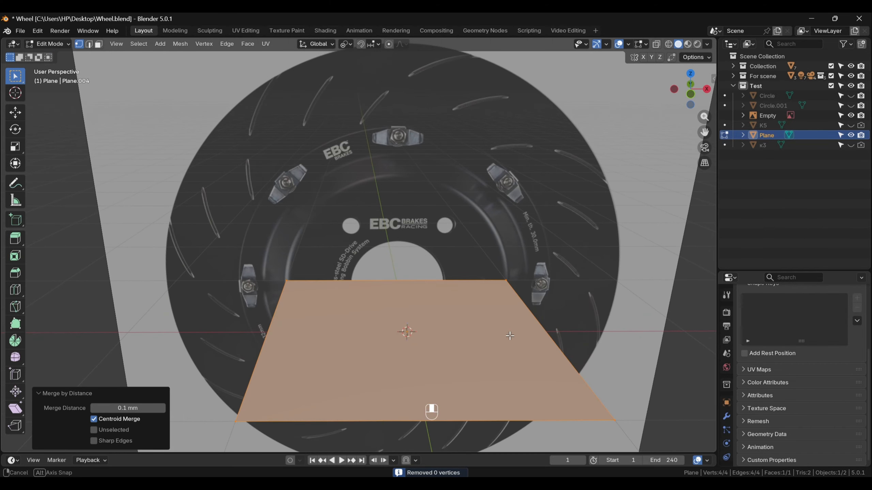
pyautogui.press('q')
pyautogui.moveTo(510, 333)
pyautogui.click(567, 335)
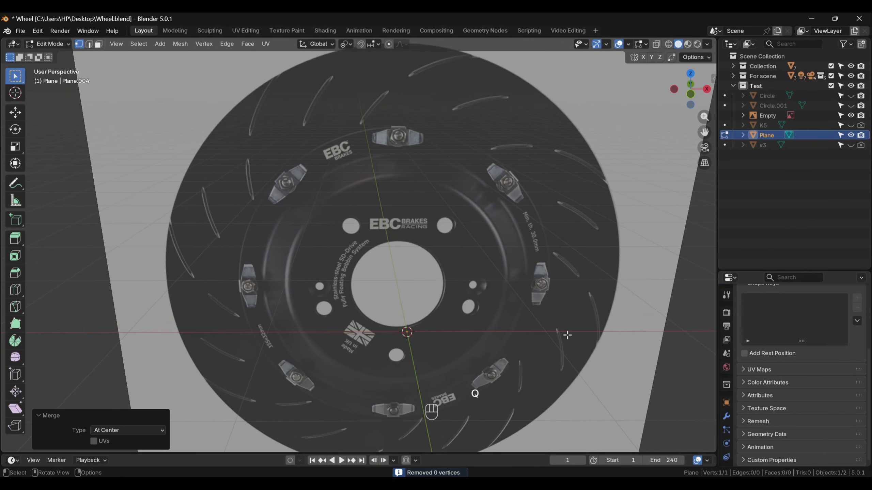
# - Move the single vertex in front view to the lower end of the short groove beside the top bobbin
pyautogui.press('KP_1')
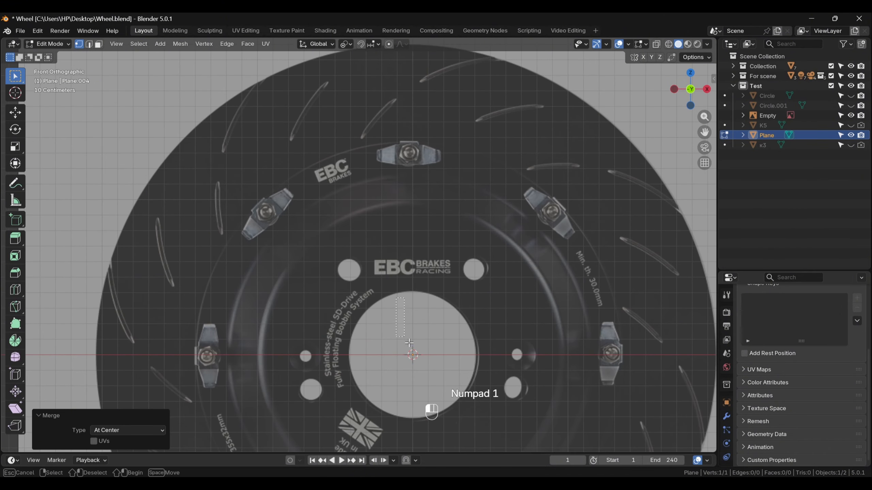
pyautogui.moveTo(408, 343); pyautogui.dragTo(409, 343)
pyautogui.press('g')
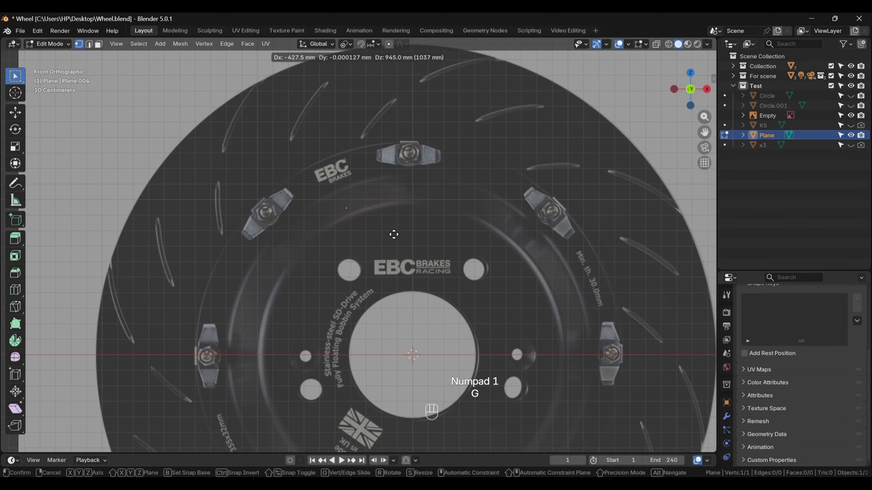
pyautogui.click(412, 159)
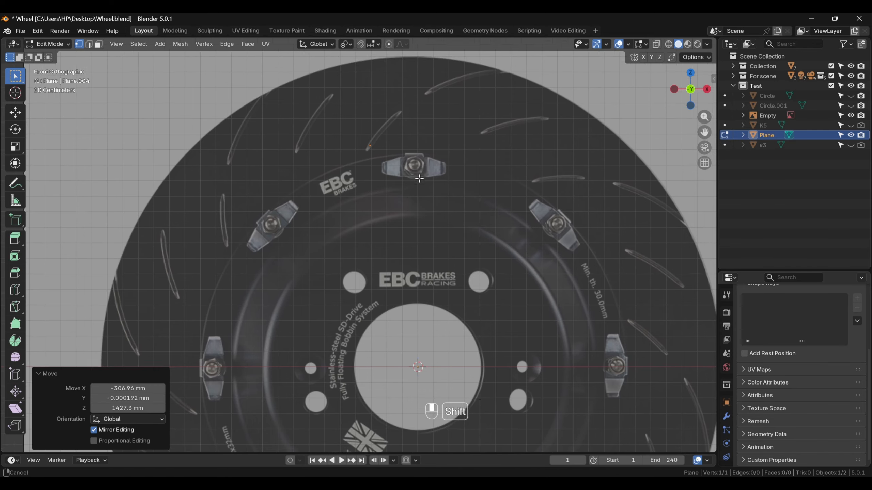
pyautogui.scroll(8, 420, 284)
pyautogui.scroll(-2, 348, 338)
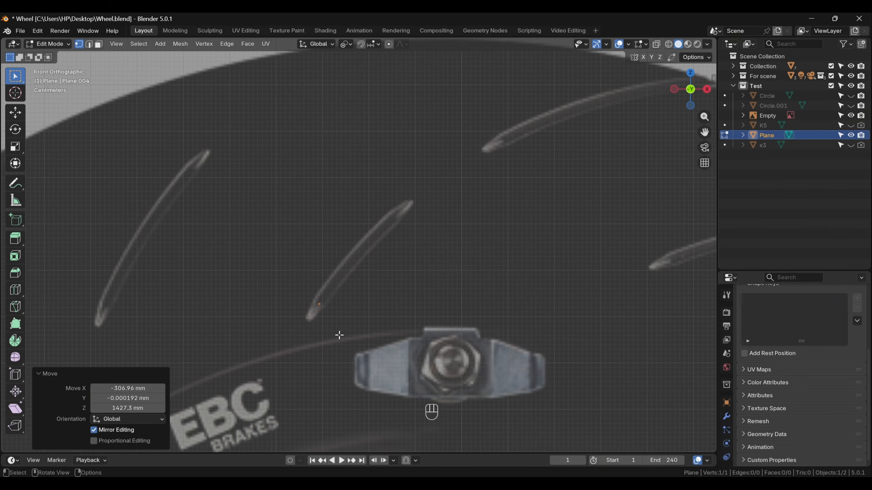
pyautogui.press('g')
pyautogui.click(339, 333)
# - Extrude the vertex three times along the short groove to trace it up to its upper end
pyautogui.press('e')
pyautogui.click(360, 306)
pyautogui.press('e')
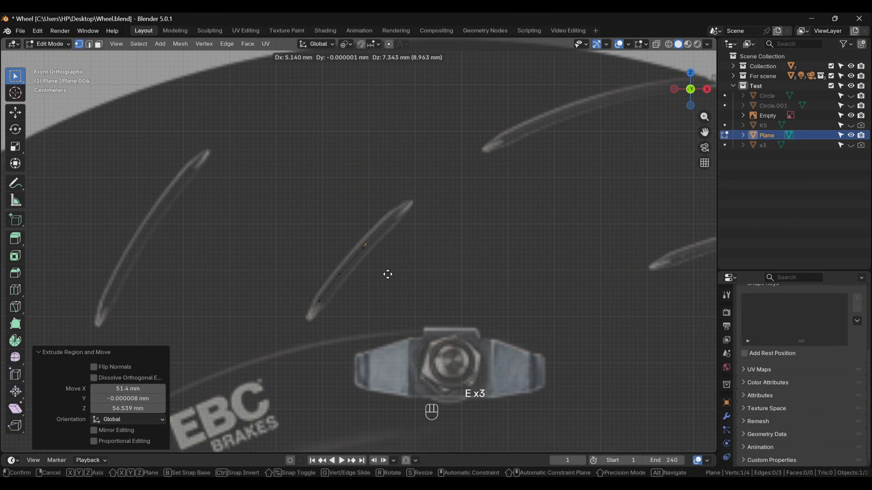
pyautogui.click(412, 248)
# - Duplicate the end vertex to the start of the long upper-right groove and extrude it five times along the groove to the disc's rim
pyautogui.keyDown('shift'); pyautogui.moveTo(479, 275); pyautogui.dragTo(378, 345, button='middle'); pyautogui.keyUp('shift')
pyautogui.hotkey('shift', 'g')
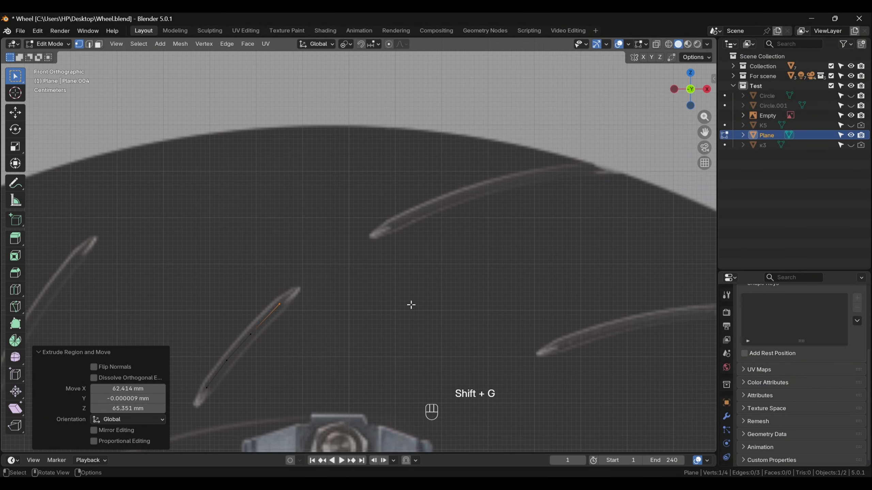
pyautogui.hotkey('shift', 'd')
pyautogui.click(508, 236)
pyautogui.press('e')
pyautogui.click(546, 217)
pyautogui.press('e')
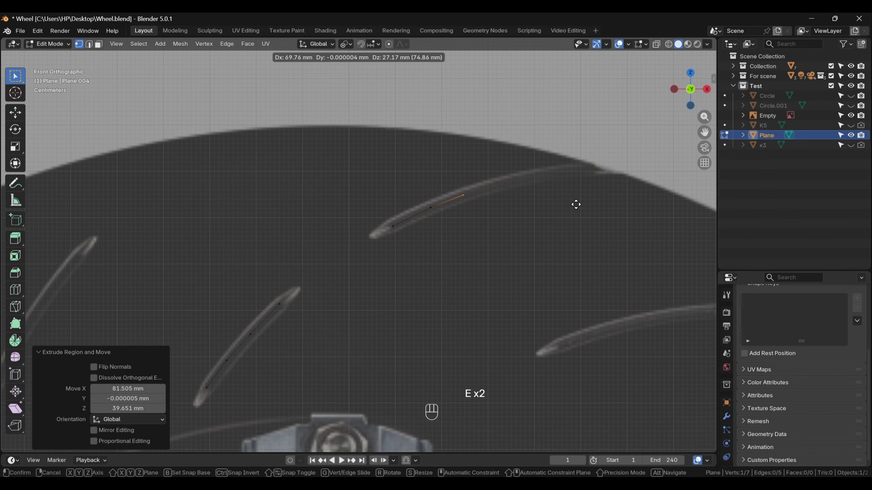
pyautogui.click(628, 190)
pyautogui.press('e')
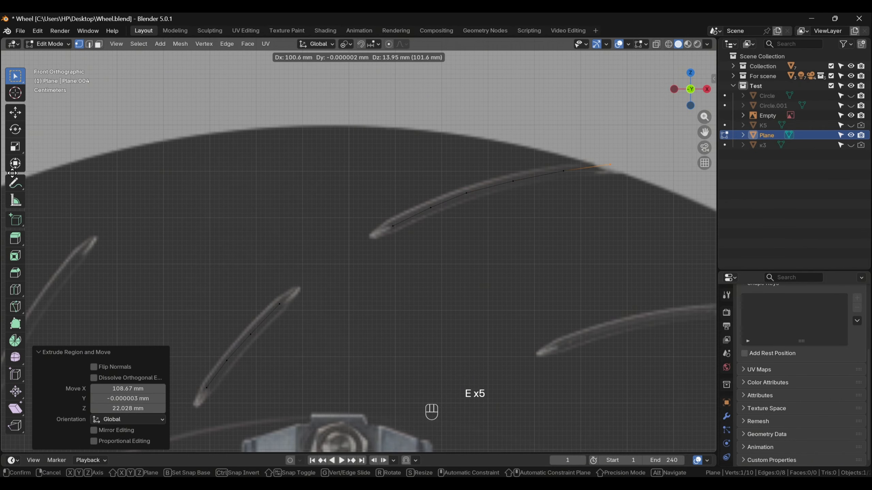
pyautogui.click(167, 261)
# - Duplicate the end vertex to the lower end of the upper-left groove and extrude it four times to trace the groove
pyautogui.keyDown('shift'); pyautogui.moveTo(380, 243); pyautogui.dragTo(560, 221, button='middle'); pyautogui.keyUp('shift')
pyautogui.hotkey('shift', 'd')
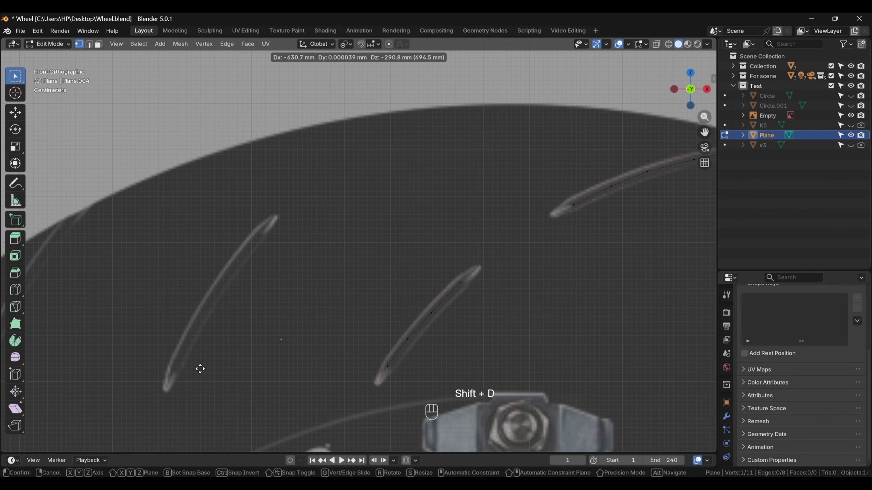
pyautogui.click(92, 399)
pyautogui.press('e')
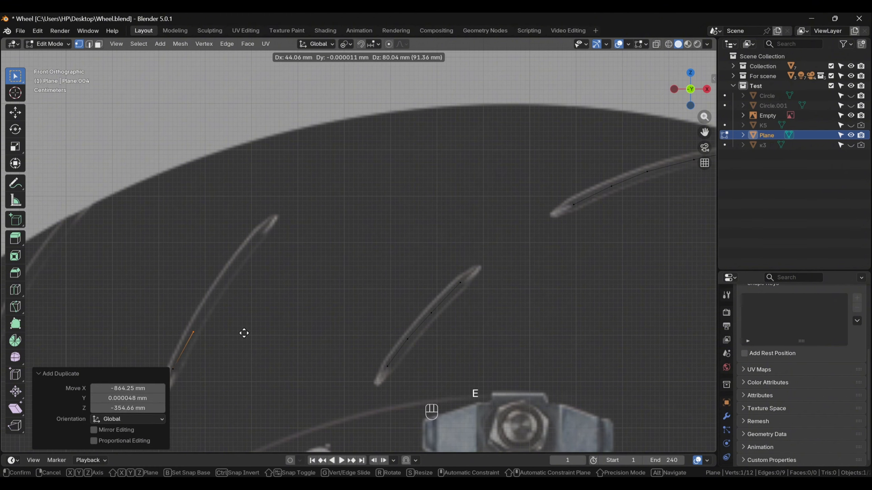
pyautogui.click(244, 333)
pyautogui.press('e')
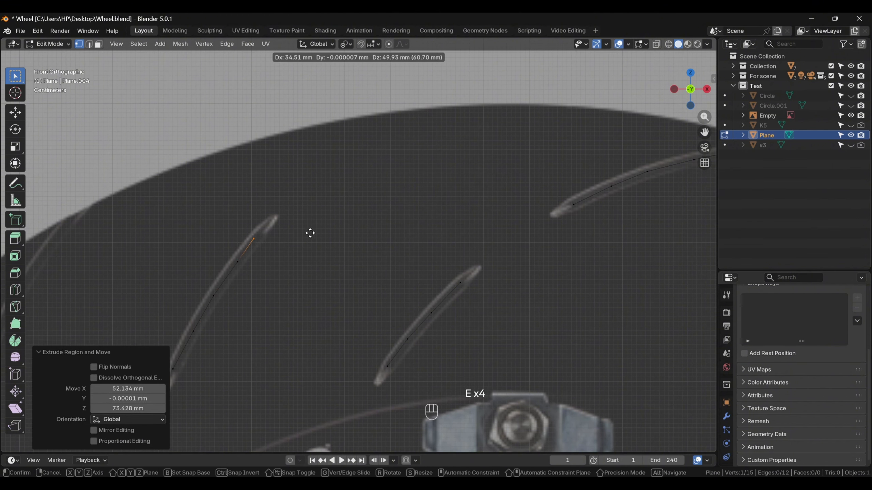
pyautogui.click(315, 228)
pyautogui.rightClick(352, 237)
pyautogui.click(574, 291)
pyautogui.scroll(-2, 566, 292)
pyautogui.keyDown('shift'); pyautogui.moveTo(525, 292); pyautogui.dragTo(472, 285, button='middle'); pyautogui.keyUp('shift')
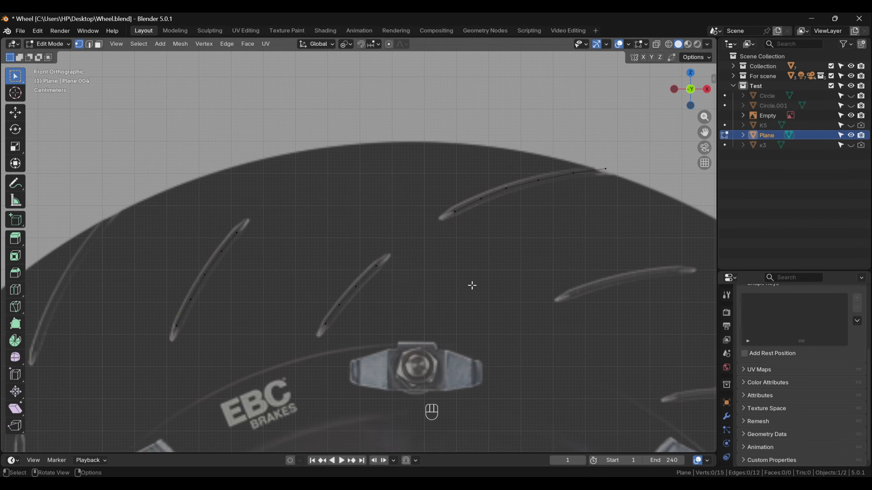
# - Space the vertices of the left groove's traced line evenly and relax it with LoopTools
pyautogui.moveTo(107, 181); pyautogui.dragTo(270, 342)
pyautogui.press('n')
pyautogui.click(711, 182)
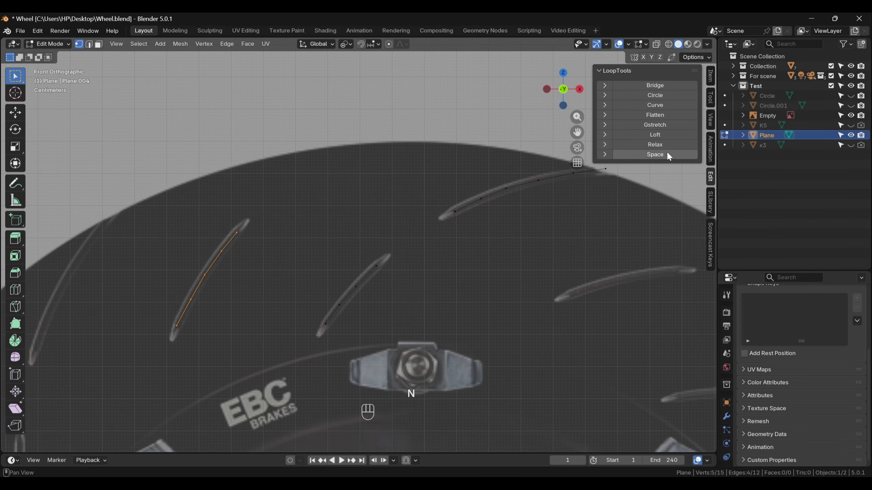
pyautogui.click(656, 151)
pyautogui.click(657, 144)
# - Apply LoopTools Space and Relax to the traced lines of the short groove and the long upper-right groove
pyautogui.moveTo(278, 230); pyautogui.dragTo(406, 338)
pyautogui.click(642, 152)
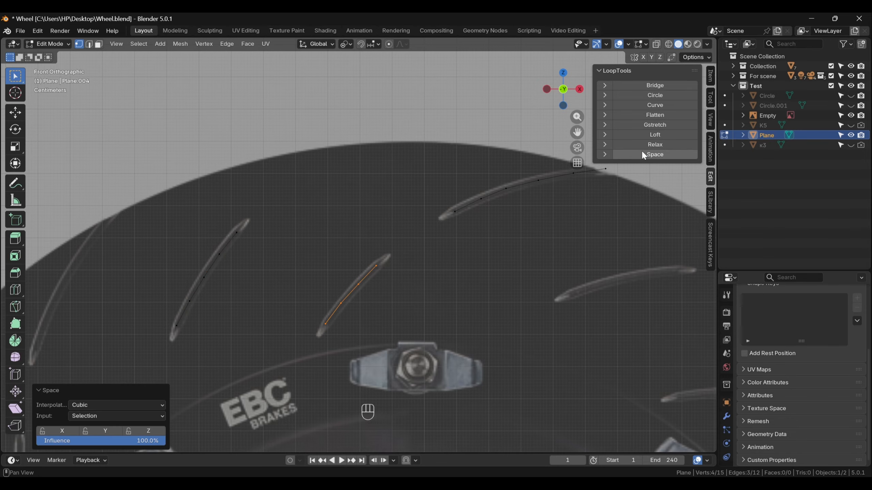
pyautogui.click(642, 145)
pyautogui.keyDown('shift'); pyautogui.moveTo(481, 211); pyautogui.dragTo(397, 258, button='middle'); pyautogui.keyUp('shift')
pyautogui.moveTo(355, 193); pyautogui.dragTo(563, 279)
pyautogui.click(661, 154)
pyautogui.click(662, 146)
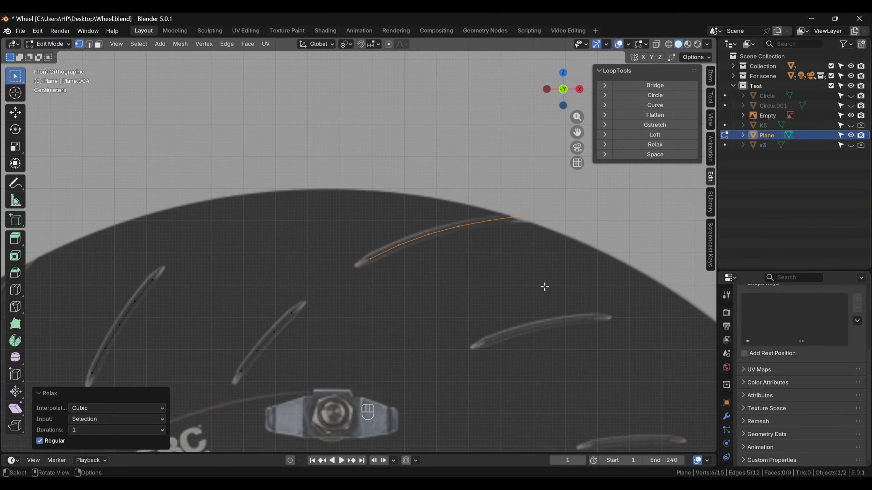
pyautogui.keyDown('shift'); pyautogui.moveTo(536, 289); pyautogui.dragTo(594, 267, button='middle'); pyautogui.keyUp('shift')
pyautogui.press('n')
pyautogui.keyDown('shift'); pyautogui.moveTo(461, 302); pyautogui.dragTo(529, 288, button='middle'); pyautogui.keyUp('shift')
# - Leave mesh editing and convert the traced groove lines to a curve
pyautogui.press('Tab')
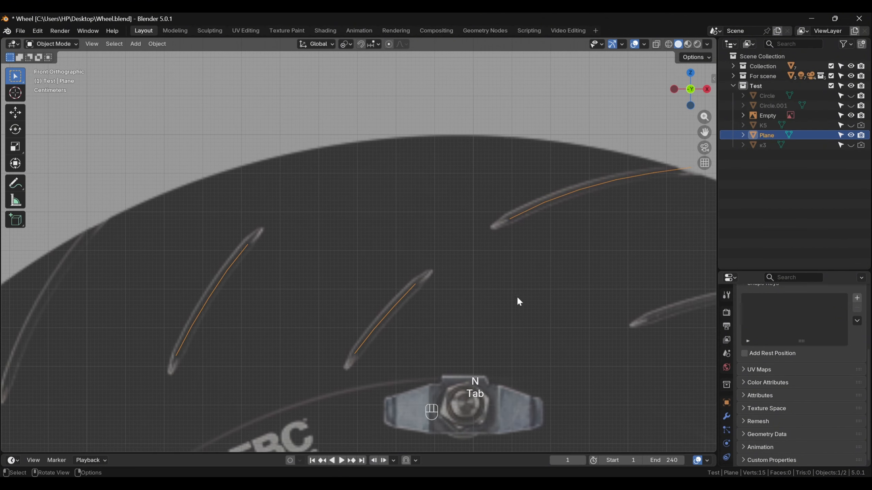
pyautogui.rightClick(512, 299)
pyautogui.moveTo(504, 297)
pyautogui.click(570, 308)
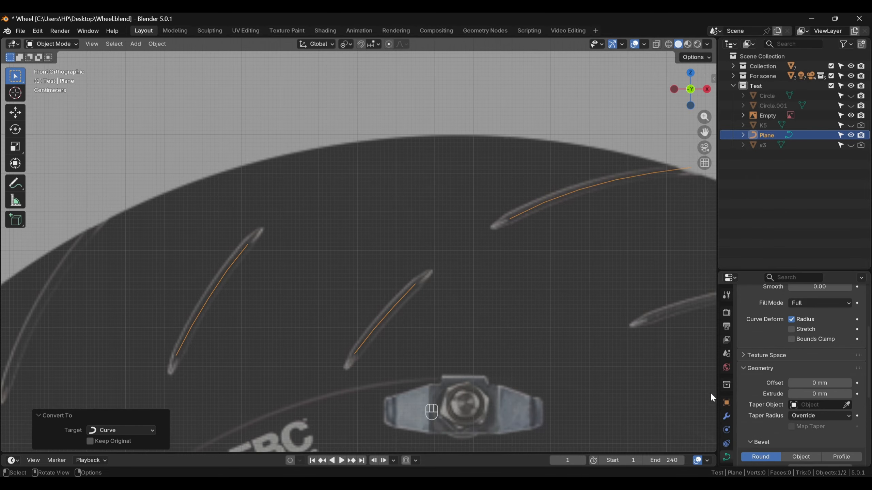
# - Give the groove curves a round bevel with a depth of 12 mm, keeping the offset at 0 mm
pyautogui.moveTo(825, 383); pyautogui.dragTo(826, 384)
pyautogui.click(825, 383)
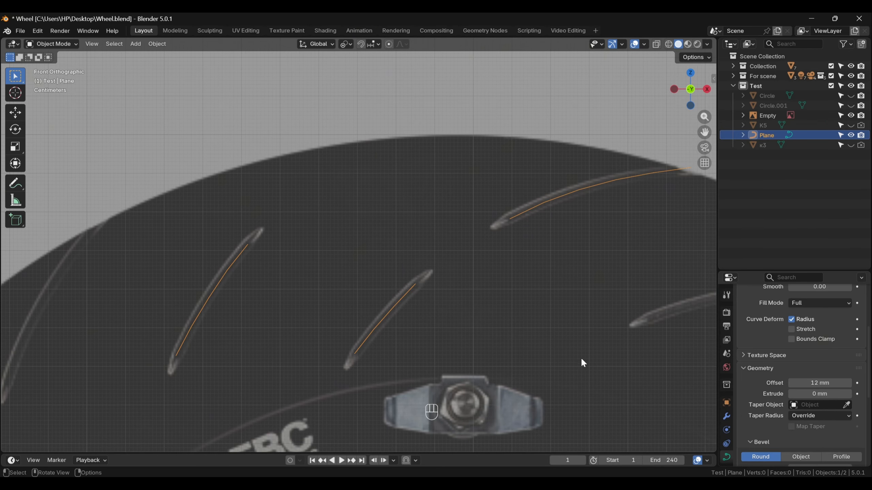
pyautogui.scroll(-3, 801, 402)
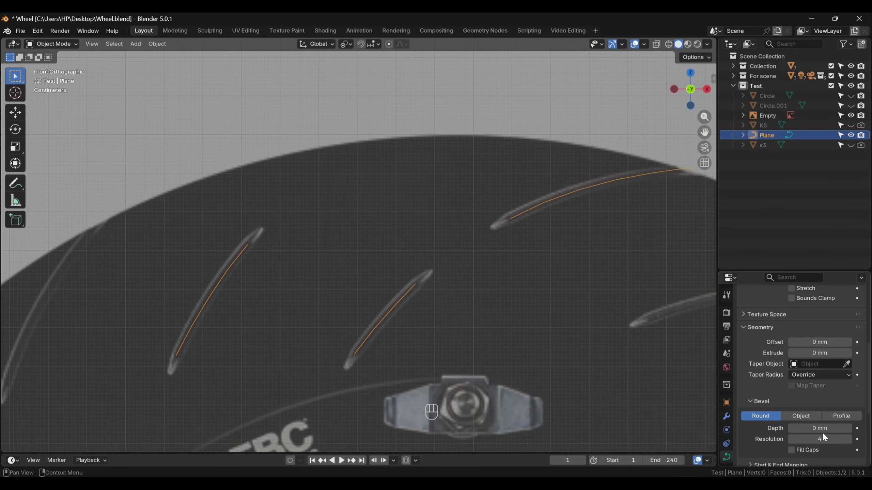
pyautogui.write('12')
pyautogui.press('Return')
pyautogui.keyDown('shift'); pyautogui.moveTo(435, 321); pyautogui.dragTo(437, 278, button='middle'); pyautogui.keyUp('shift')
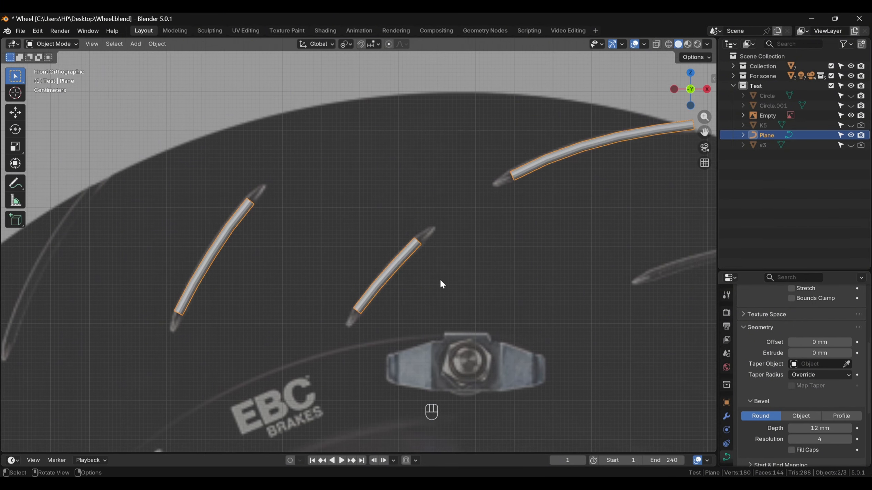
# - Convert the beveled groove curves to a mesh
pyautogui.click(453, 293)
pyautogui.press('Tab')
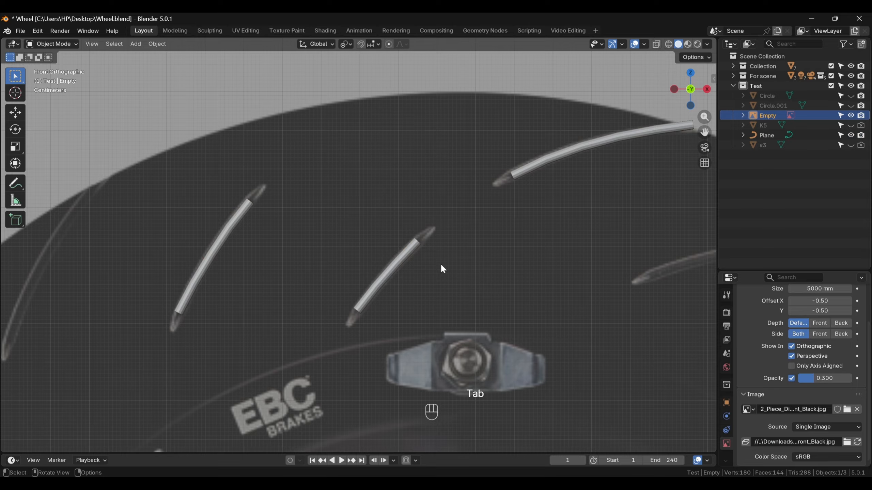
pyautogui.press('Tab')
pyautogui.rightClick(469, 268)
pyautogui.click(237, 216)
pyautogui.rightClick(420, 226)
pyautogui.moveTo(421, 226)
pyautogui.click(498, 228)
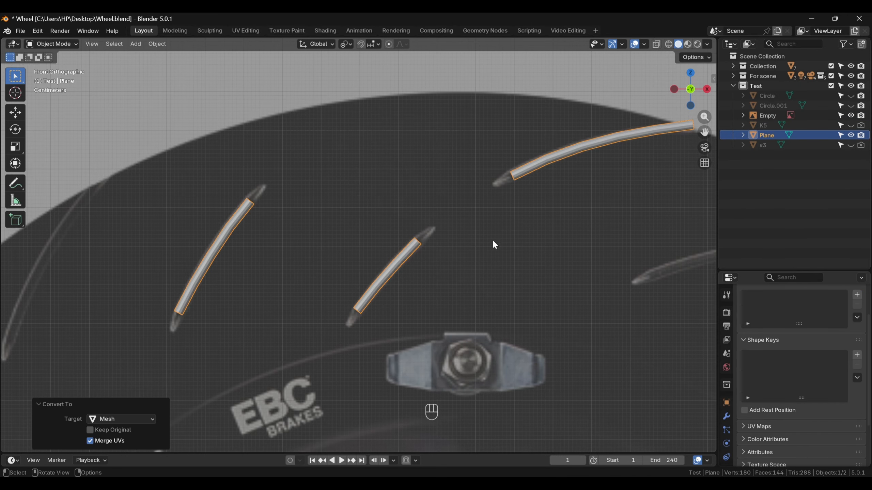
# - Delete the front half of all three groove tubes lengthwise using the right wireframe view, and restore solid shading
pyautogui.click(479, 247)
pyautogui.press('KP_1')
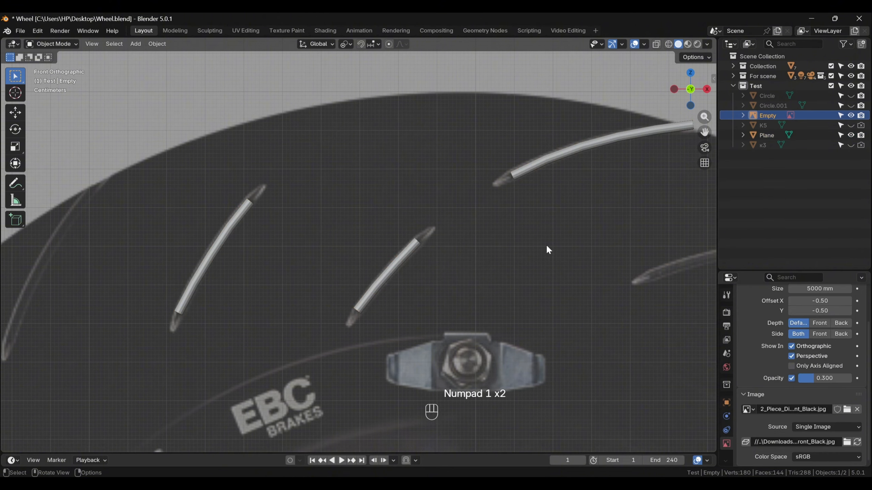
pyautogui.moveTo(547, 246); pyautogui.dragTo(573, 273, button='middle')
pyautogui.press('KP_1')
pyautogui.press('KP_3')
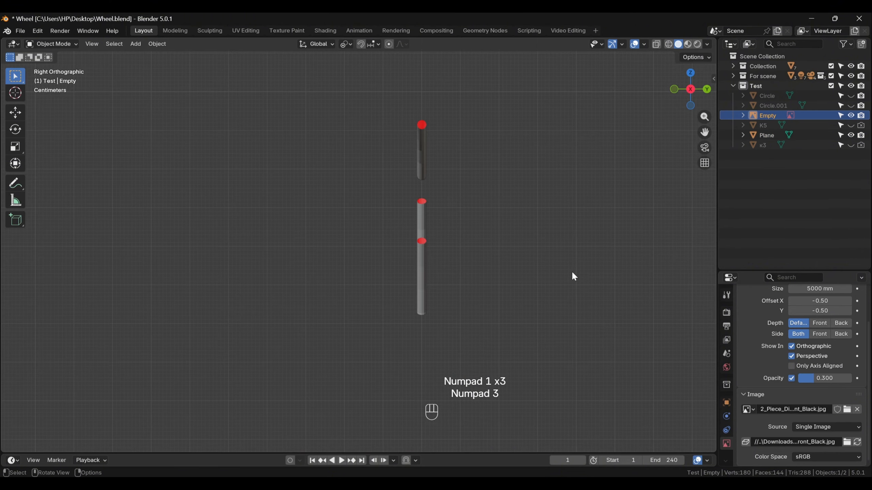
pyautogui.hotkey('shift', 'z')
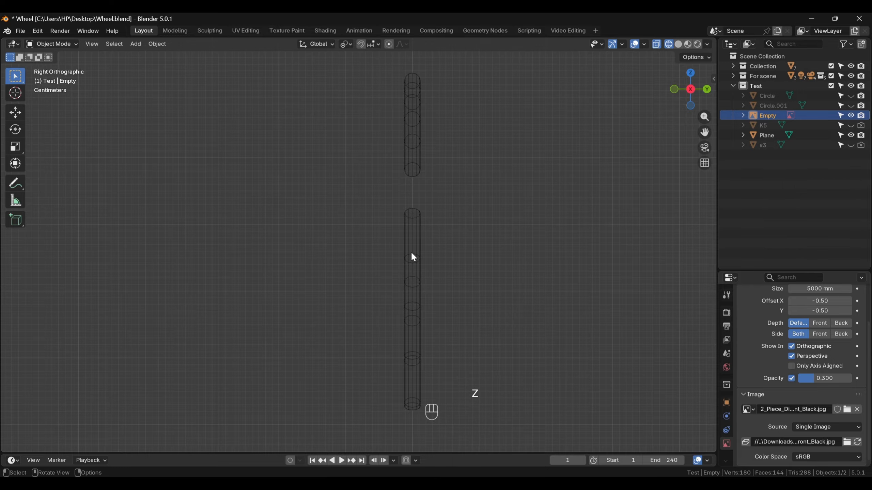
pyautogui.press('Tab')
pyautogui.click(418, 271)
pyautogui.press('3')
pyautogui.press('Tab')
pyautogui.press('3')
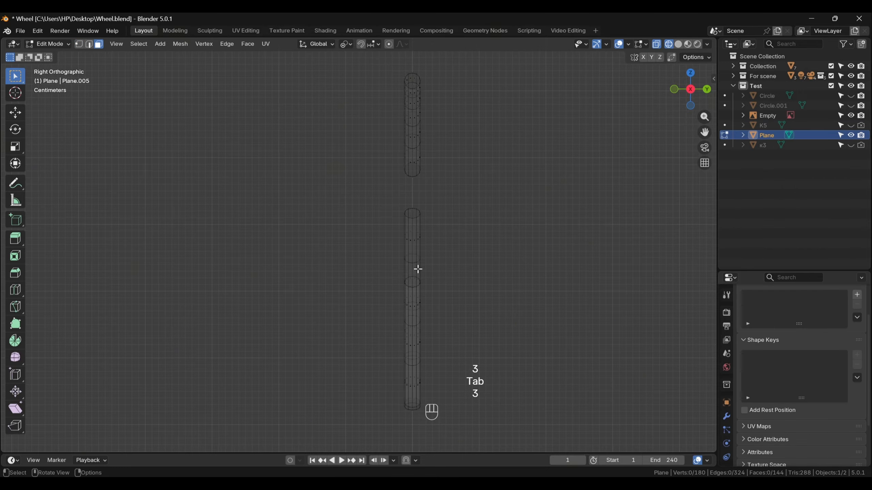
pyautogui.moveTo(354, 87); pyautogui.dragTo(404, 392)
pyautogui.press('x')
pyautogui.click(401, 375)
pyautogui.press('z')
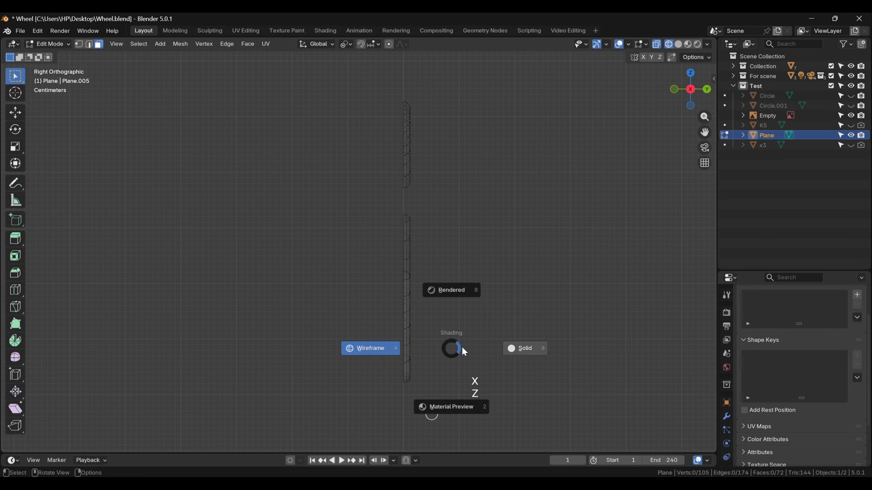
pyautogui.click(464, 351)
# - Close the open side of both ends of the left half-tube with an edge and subdivide each new edge once
pyautogui.moveTo(465, 351)
pyautogui.mouseDown(button='middle')
pyautogui.moveTo(561, 339)
pyautogui.moveTo(450, 298)
pyautogui.moveTo(366, 297)
pyautogui.moveTo(430, 364)
pyautogui.moveTo(420, 304)
pyautogui.moveTo(133, 274)
pyautogui.mouseUp(button='middle')
pyautogui.press('1')
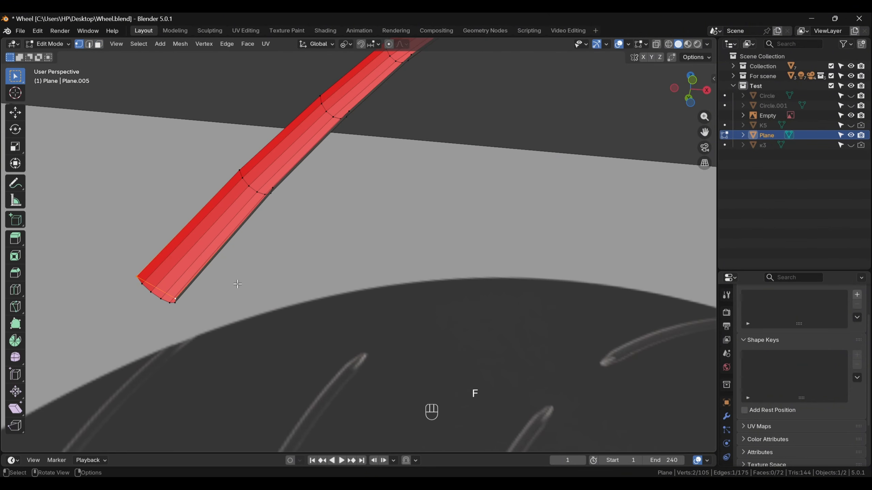
pyautogui.press('q')
pyautogui.click(208, 287)
pyautogui.keyDown('shift'); pyautogui.moveTo(427, 159); pyautogui.dragTo(357, 281, button='middle'); pyautogui.keyUp('shift')
pyautogui.click(326, 209)
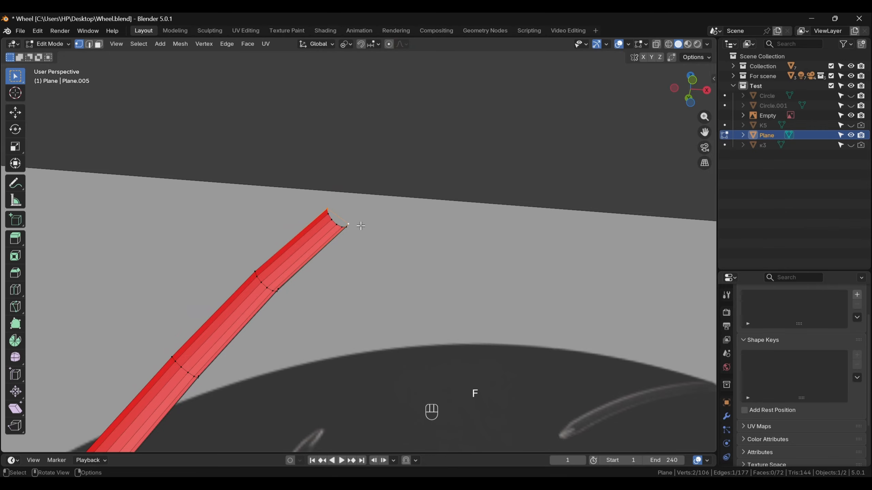
pyautogui.press('q')
pyautogui.click(357, 226)
# - Fill the boundary loops at both ends of the left half-tube with faces
pyautogui.press('2')
pyautogui.press('Tab')
pyautogui.press('Tab')
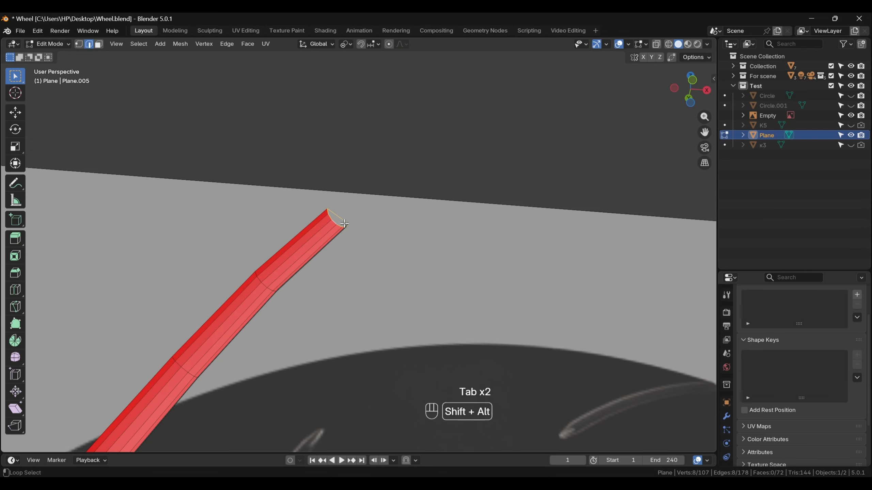
pyautogui.hotkey('alt', 'f')
pyautogui.keyDown('shift'); pyautogui.moveTo(276, 390); pyautogui.dragTo(335, 312, button='middle'); pyautogui.keyUp('shift')
pyautogui.keyDown('alt'); pyautogui.click(232, 294); pyautogui.keyUp('alt')
pyautogui.keyDown('alt'); pyautogui.keyDown('shift'); pyautogui.click(238, 288); pyautogui.keyUp('shift'); pyautogui.keyUp('alt')
pyautogui.hotkey('alt', 'f')
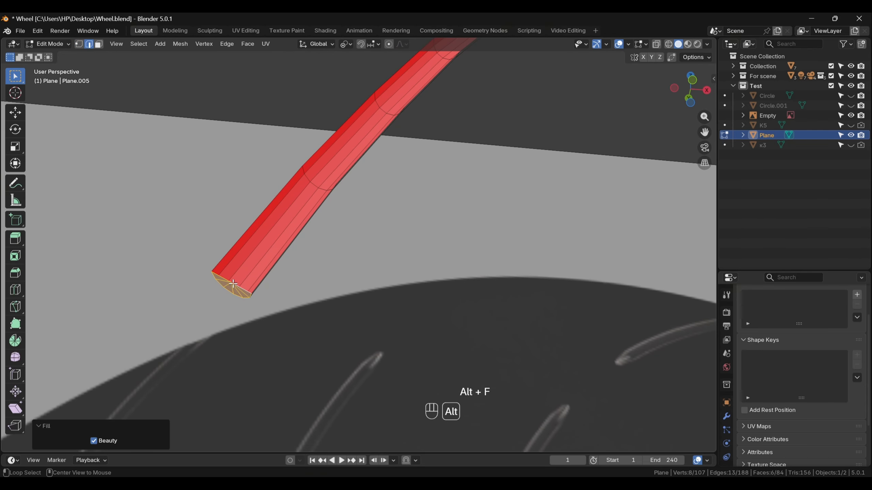
# - Connect the corner vertices at both ends of the short half-tube with an edge and subdivide each edge once
pyautogui.scroll(-2, 280, 289)
pyautogui.moveTo(288, 289); pyautogui.dragTo(302, 289, button='middle')
pyautogui.scroll(3, 302, 289)
pyautogui.keyDown('shift'); pyautogui.moveTo(527, 290); pyautogui.dragTo(287, 325, button='middle'); pyautogui.keyUp('shift')
pyautogui.press('1')
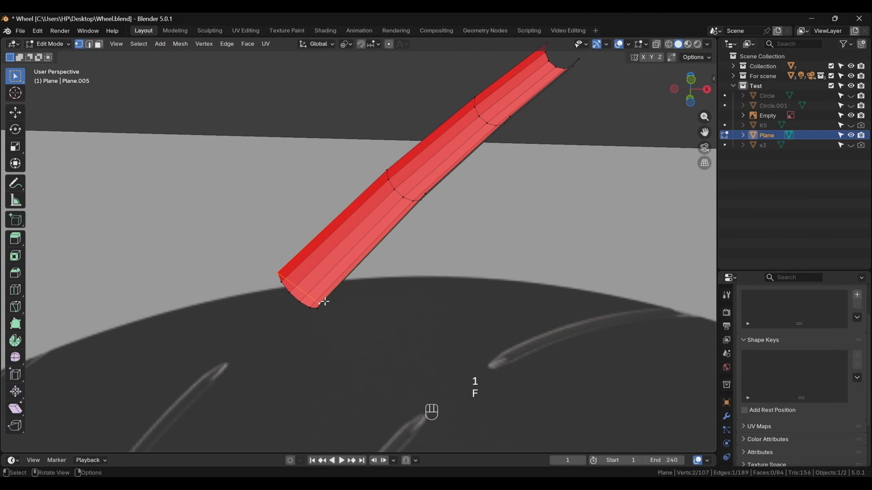
pyautogui.keyDown('shift'); pyautogui.moveTo(529, 65); pyautogui.dragTo(530, 114, button='middle'); pyautogui.keyUp('shift')
pyautogui.click(551, 90)
pyautogui.keyDown('shift'); pyautogui.click(583, 107); pyautogui.keyUp('shift')
pyautogui.press('f')
pyautogui.press('q')
pyautogui.click(584, 107)
# - Fill the boundary loops at both ends of the short half-tube with faces
pyautogui.press('2')
pyautogui.click(301, 368)
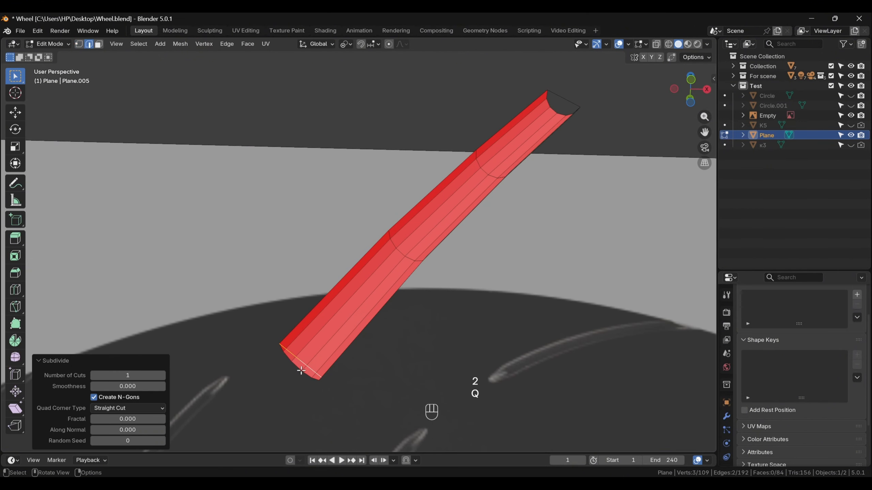
pyautogui.keyDown('alt'); pyautogui.keyDown('shift'); pyautogui.click(301, 359); pyautogui.keyUp('shift'); pyautogui.keyUp('alt')
pyautogui.hotkey('alt', 'f')
pyautogui.hotkey('alt', 'f')
pyautogui.hotkey('alt', 'f')
pyautogui.hotkey('alt', 'f')
pyautogui.hotkey('alt', 'f')
pyautogui.hotkey('alt', 'f')
pyautogui.click(561, 98)
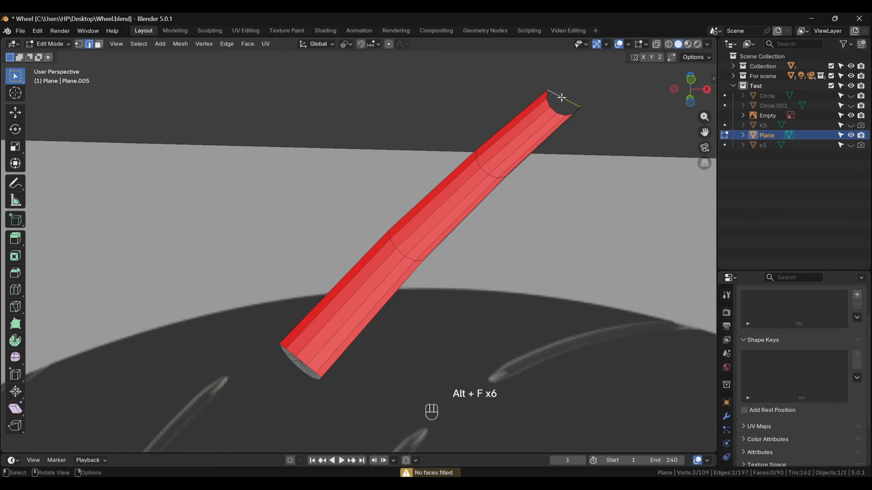
pyautogui.keyDown('alt'); pyautogui.keyDown('shift'); pyautogui.click(562, 97); pyautogui.keyUp('shift'); pyautogui.keyUp('alt')
pyautogui.hotkey('alt', 'f')
# - Bridge the corner vertices at both ends of the long half-tube with an edge and subdivide each edge
pyautogui.keyDown('shift'); pyautogui.moveTo(635, 206); pyautogui.dragTo(300, 212, button='middle'); pyautogui.keyUp('shift')
pyautogui.scroll(-4, 302, 207)
pyautogui.scroll(6, 301, 206)
pyautogui.press('1')
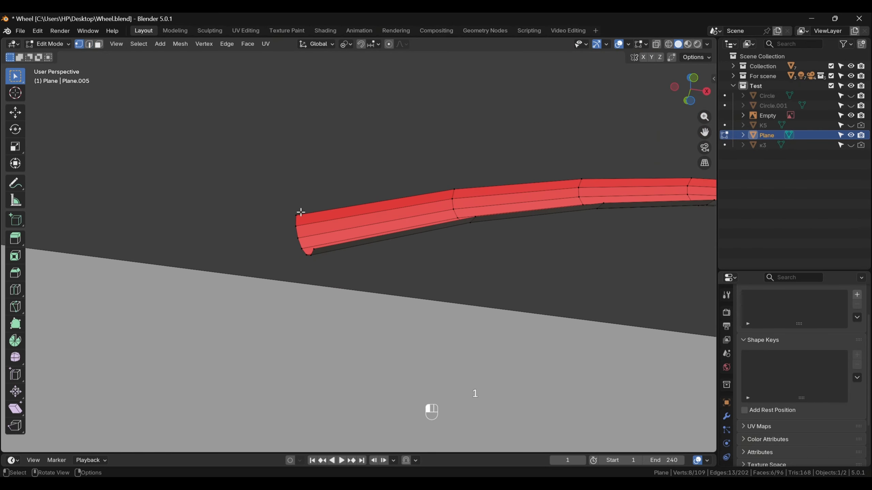
pyautogui.press('q')
pyautogui.keyDown('shift'); pyautogui.moveTo(494, 254); pyautogui.dragTo(219, 289, button='middle'); pyautogui.keyUp('shift')
pyautogui.click(538, 221)
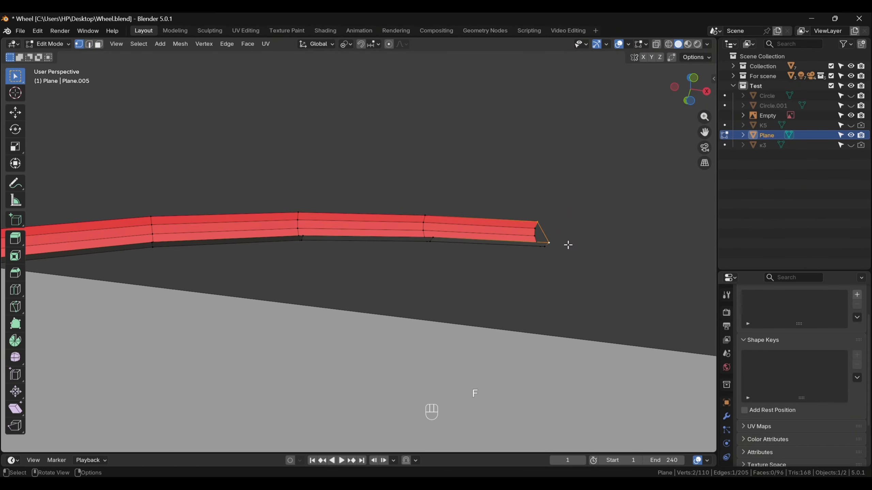
pyautogui.press('q')
# - Fill the boundary loops at both ends of the long half-tube with faces
pyautogui.press('2')
pyautogui.keyDown('alt'); pyautogui.click(544, 237); pyautogui.keyUp('alt')
pyautogui.keyDown('alt'); pyautogui.keyDown('shift'); pyautogui.click(534, 241); pyautogui.keyUp('shift'); pyautogui.keyUp('alt')
pyautogui.hotkey('alt', 'f')
pyautogui.keyDown('shift'); pyautogui.moveTo(534, 245); pyautogui.dragTo(707, 220, button='middle'); pyautogui.keyUp('shift')
pyautogui.keyDown('alt'); pyautogui.click(306, 236); pyautogui.keyUp('alt')
pyautogui.keyDown('alt'); pyautogui.keyDown('shift'); pyautogui.click(318, 237); pyautogui.keyUp('shift'); pyautogui.keyUp('alt')
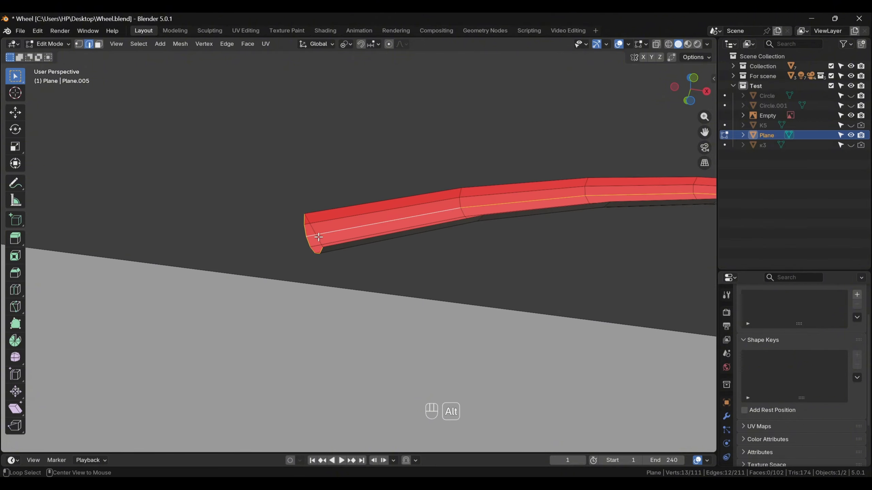
pyautogui.hotkey('alt', 'f')
# - In front view, move the middle vertex of the long half-tube's inner end about 50 mm along its normal to the groove's tip
pyautogui.press('KP_1')
pyautogui.keyDown('shift'); pyautogui.moveTo(498, 232); pyautogui.dragTo(450, 243, button='middle'); pyautogui.keyUp('shift')
pyautogui.press('1')
pyautogui.click(451, 243)
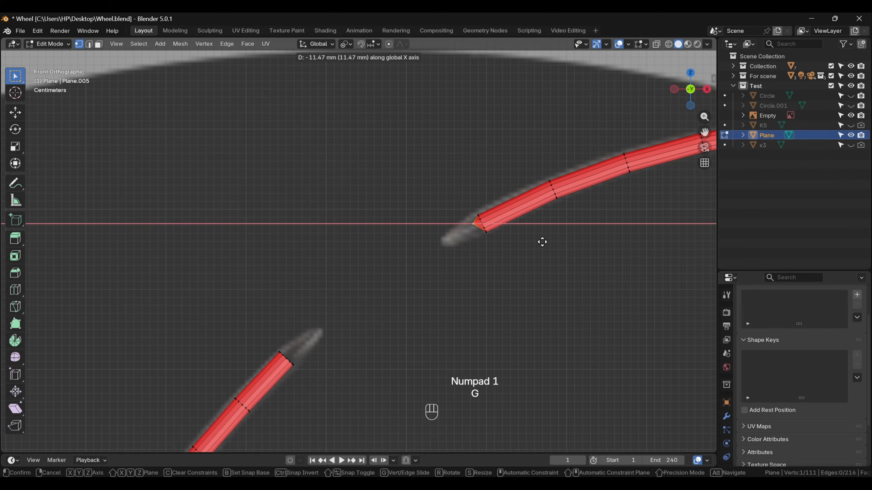
pyautogui.press('g')
pyautogui.press('y')
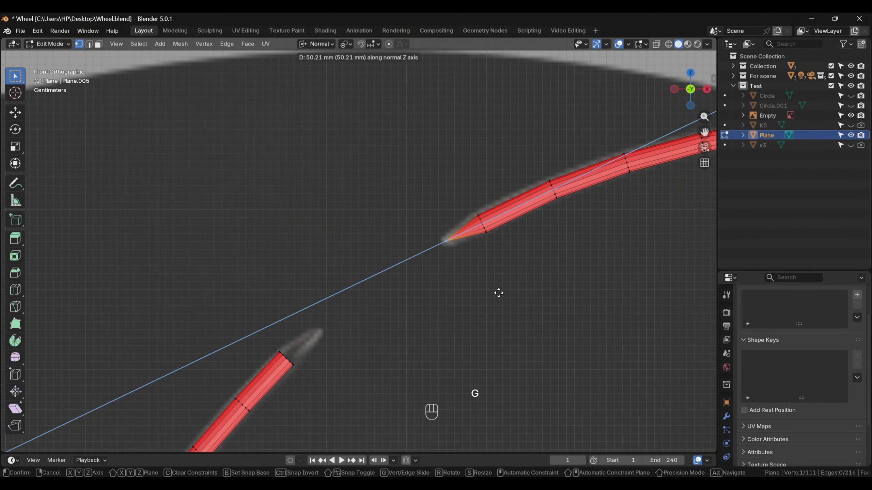
pyautogui.click(499, 293)
# - Move the middle vertex at the short half-tube's upper end out to the groove's upper tip in front view
pyautogui.keyDown('shift'); pyautogui.moveTo(499, 293); pyautogui.dragTo(468, 243, button='middle'); pyautogui.keyUp('shift')
pyautogui.click(479, 259)
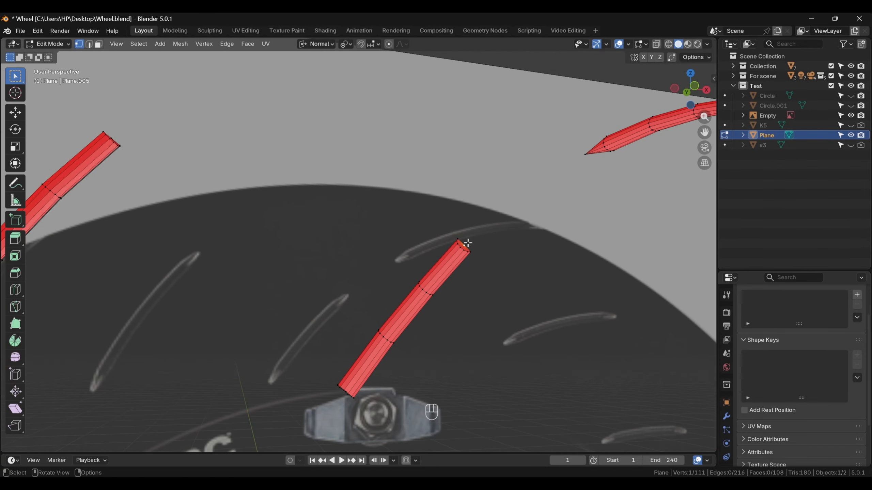
pyautogui.press('KP_1')
pyautogui.press('g')
pyautogui.click(515, 237)
# - Move the middle vertex at the short half-tube's lower end out to the groove's lower tip
pyautogui.keyDown('shift'); pyautogui.moveTo(431, 307); pyautogui.dragTo(512, 208, button='middle'); pyautogui.keyUp('shift')
pyautogui.moveTo(512, 208); pyautogui.dragTo(525, 195, button='middle')
pyautogui.click(452, 257)
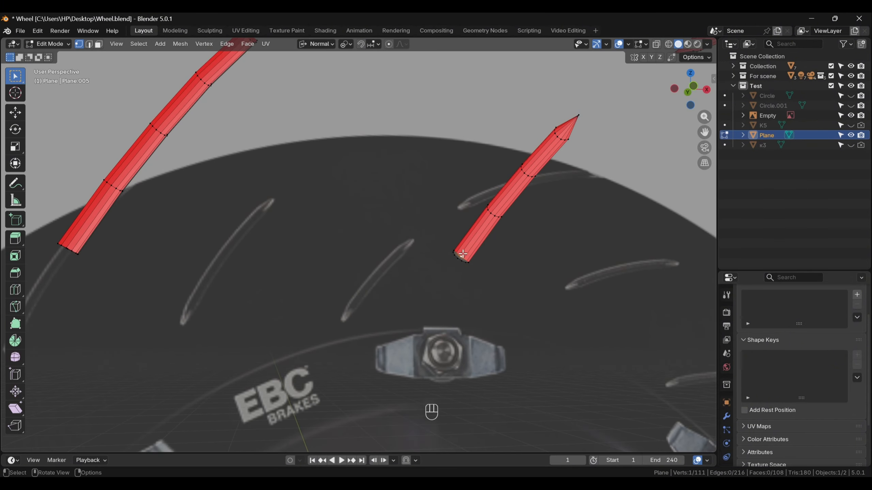
pyautogui.press('KP_1')
pyautogui.click(468, 285)
# - Move the middle vertex at the left half-tube's lower end along its normal to the groove's lower tip
pyautogui.keyDown('shift'); pyautogui.moveTo(103, 274); pyautogui.dragTo(355, 304, button='middle'); pyautogui.keyUp('shift')
pyautogui.click(335, 297)
pyautogui.press('KP_1')
pyautogui.press('g')
pyautogui.press('z')
pyautogui.click(339, 329)
# - Move the middle vertex at the left half-tube's upper end along its normal to the groove's upper tip
pyautogui.keyDown('shift'); pyautogui.moveTo(489, 85); pyautogui.dragTo(420, 227, button='middle'); pyautogui.keyUp('shift')
pyautogui.moveTo(421, 227); pyautogui.dragTo(427, 213, button='middle')
pyautogui.click(444, 185)
pyautogui.press('KP_1')
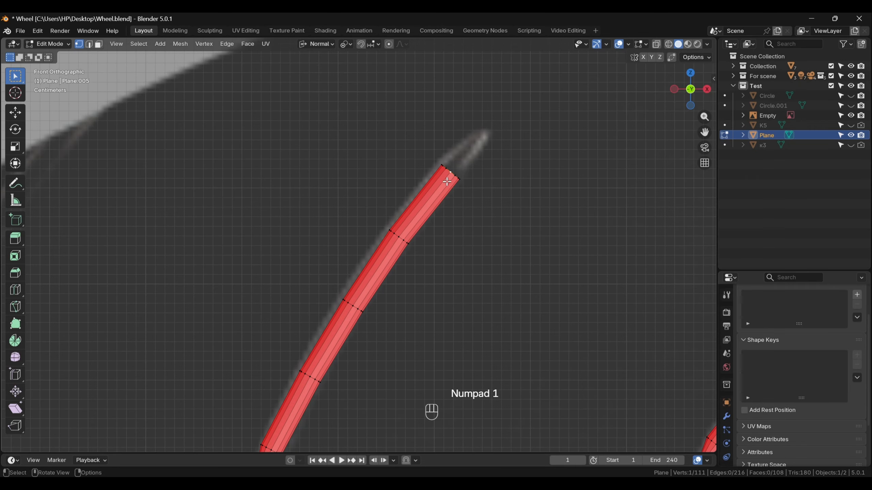
pyautogui.press('g')
pyautogui.middleClick(467, 171)
pyautogui.click(489, 149)
# - Nudge the left groove's pointed end vertices to match the tips in the reference image
pyautogui.keyDown('shift'); pyautogui.moveTo(435, 329); pyautogui.dragTo(304, 331, button='middle'); pyautogui.keyUp('shift')
pyautogui.click(291, 344)
pyautogui.click(295, 350)
pyautogui.click(356, 141)
pyautogui.press('g')
pyautogui.click(362, 140)
# - Nudge the short groove's lower end vertex onto the tip in the reference image
pyautogui.keyDown('shift'); pyautogui.moveTo(508, 330); pyautogui.dragTo(407, 155, button='middle'); pyautogui.keyUp('shift')
pyautogui.click(455, 283)
pyautogui.press('g')
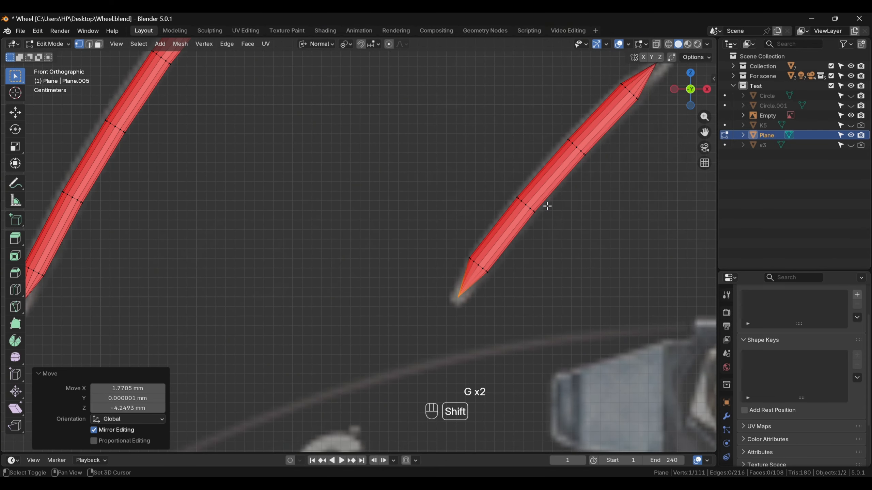
# - Nudge the short groove's upper and lower end vertices onto the tips in the reference image
pyautogui.keyDown('shift'); pyautogui.moveTo(547, 206); pyautogui.dragTo(330, 330, button='middle'); pyautogui.keyUp('shift')
pyautogui.click(464, 203)
pyautogui.press('g')
pyautogui.click(473, 204)
pyautogui.click(254, 409)
pyautogui.press('g')
pyautogui.click(270, 428)
# - Unhide the disc segment so it shows together with the groove meshes
pyautogui.keyDown('shift'); pyautogui.moveTo(526, 216); pyautogui.dragTo(449, 282, button='middle'); pyautogui.keyUp('shift')
pyautogui.scroll(-5, 315, 329)
pyautogui.scroll(-2, 447, 287)
pyautogui.scroll(1, 446, 290)
pyautogui.click(446, 290)
pyautogui.keyDown('shift'); pyautogui.moveTo(421, 320); pyautogui.dragTo(488, 286, button='middle'); pyautogui.keyUp('shift')
pyautogui.moveTo(521, 405); pyautogui.dragTo(508, 339, button='middle')
pyautogui.press('Tab')
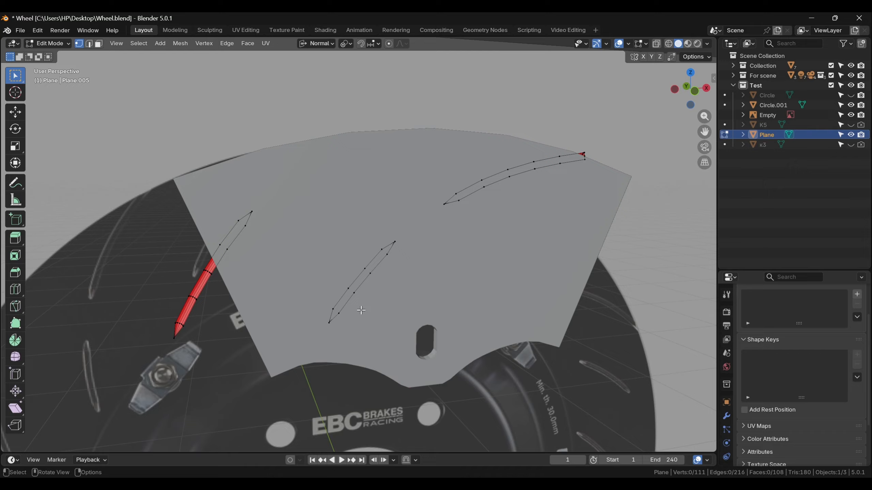
# - Cut the left groove mesh with the Knife along the disc segment's left side edge
pyautogui.scroll(2, 358, 310)
pyautogui.moveTo(358, 310); pyautogui.dragTo(319, 305, button='middle')
pyautogui.press('Tab')
pyautogui.press('Tab')
pyautogui.press('KP_1')
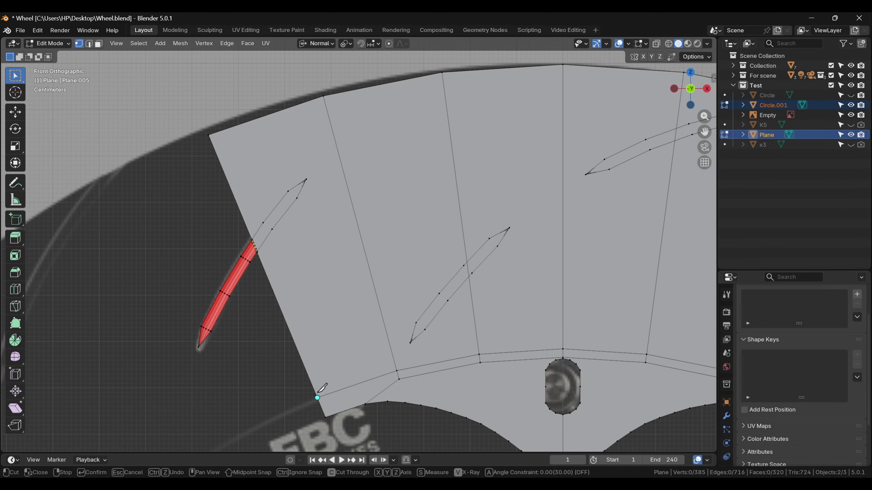
pyautogui.press('Tab')
pyautogui.click(219, 303)
pyautogui.press('Tab')
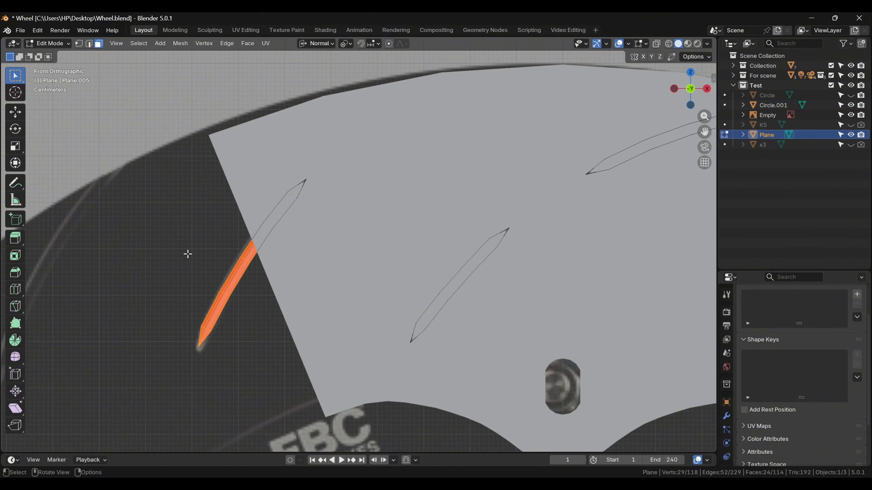
# - Separate the part of the left groove lying outside the disc segment into its own object
pyautogui.hotkey('alt', 'z')
pyautogui.hotkey('alt', 'z')
pyautogui.press('p')
pyautogui.click(246, 281)
pyautogui.press('Tab')
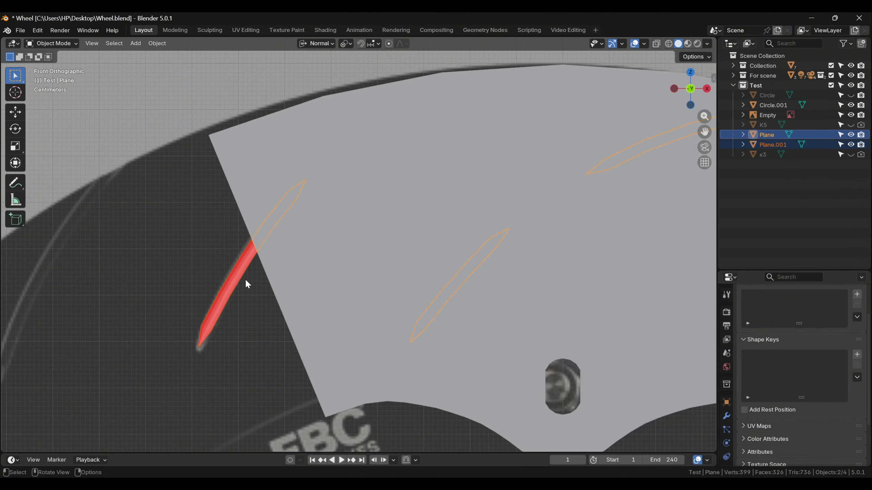
# - Rotate the separated groove piece 45° about its normal Y axis to the segment's opposite side
pyautogui.click(238, 278)
pyautogui.keyDown('shift'); pyautogui.moveTo(416, 363); pyautogui.dragTo(231, 363, button='middle'); pyautogui.keyUp('shift')
pyautogui.scroll(-2, 232, 363)
pyautogui.keyDown('shift'); pyautogui.moveTo(361, 348); pyautogui.dragTo(269, 357, button='middle'); pyautogui.keyUp('shift')
pyautogui.press('r')
pyautogui.press('y')
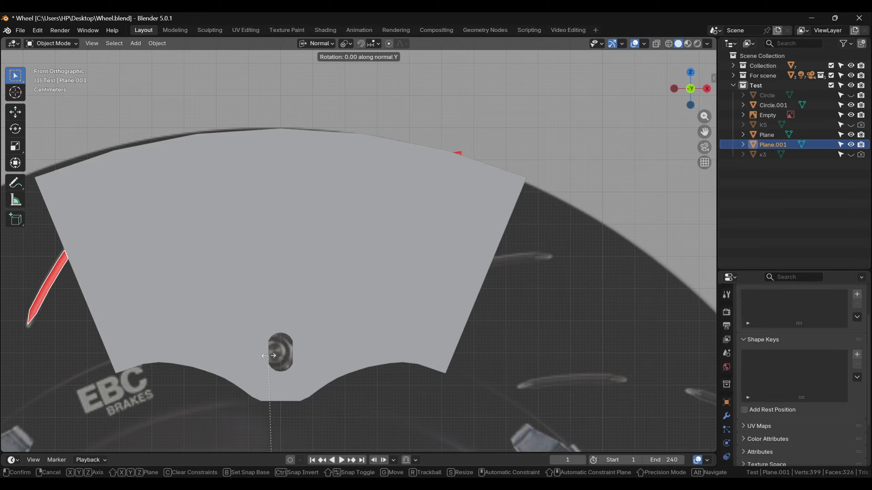
pyautogui.press('Return')
# - Open the main groove mesh for editing at the long groove's open outer end
pyautogui.keyDown('shift'); pyautogui.moveTo(346, 350); pyautogui.dragTo(235, 388, button='middle'); pyautogui.keyUp('shift')
pyautogui.scroll(3, 374, 189)
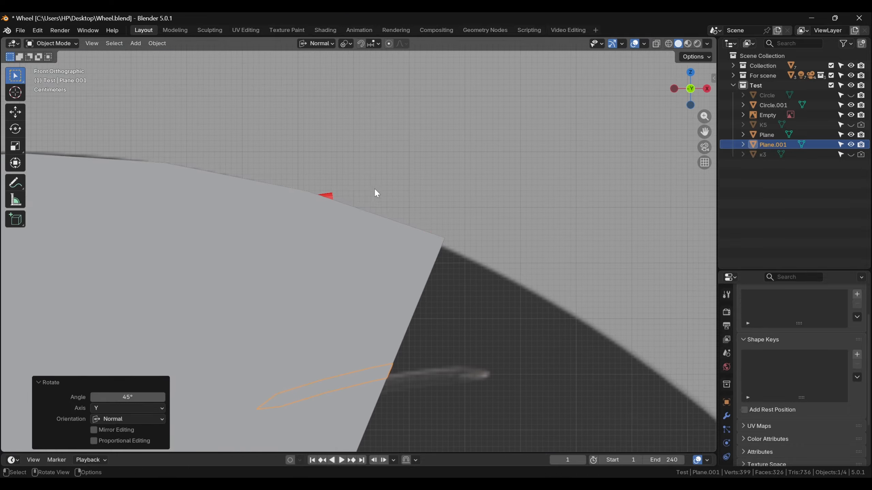
pyautogui.click(331, 195)
pyautogui.press('Tab')
pyautogui.scroll(2, 355, 189)
pyautogui.keyDown('shift'); pyautogui.moveTo(355, 188); pyautogui.dragTo(355, 256, button='middle'); pyautogui.keyUp('shift')
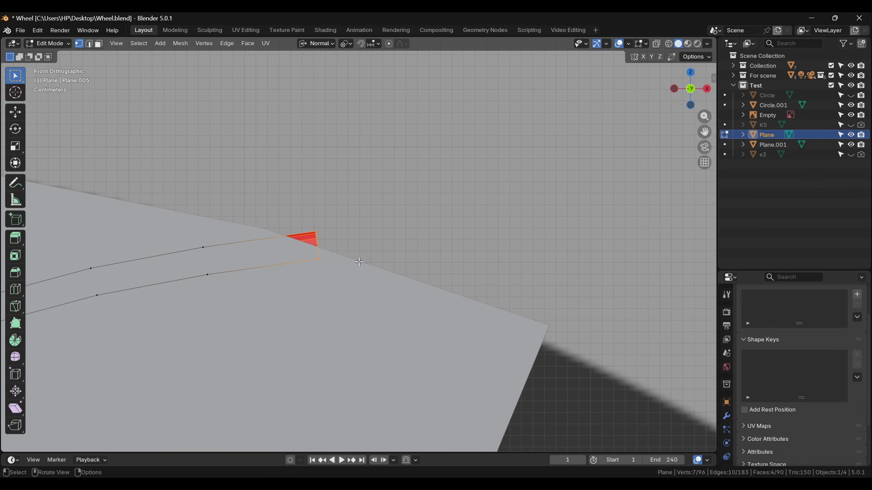
# - Try to move the long groove's open outer end outward along its normal
pyautogui.press('e')
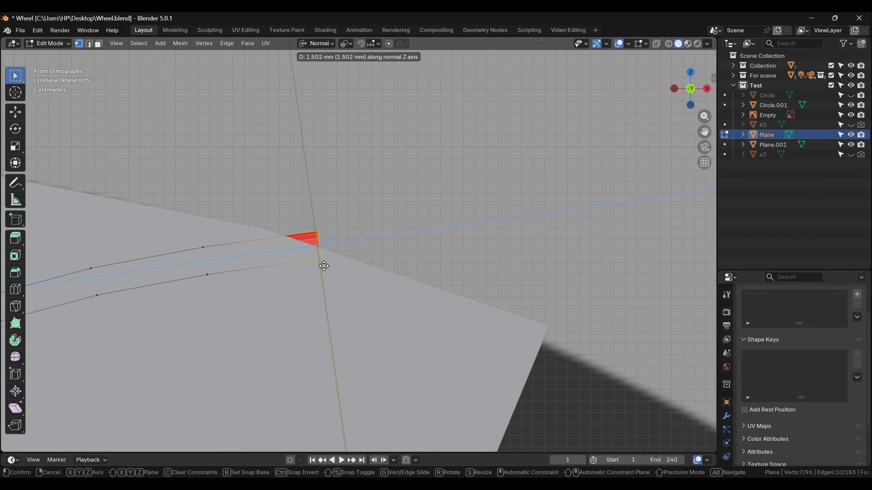
pyautogui.click(359, 265)
pyautogui.scroll(6, 359, 264)
pyautogui.hotkey('ctrl', 'z')
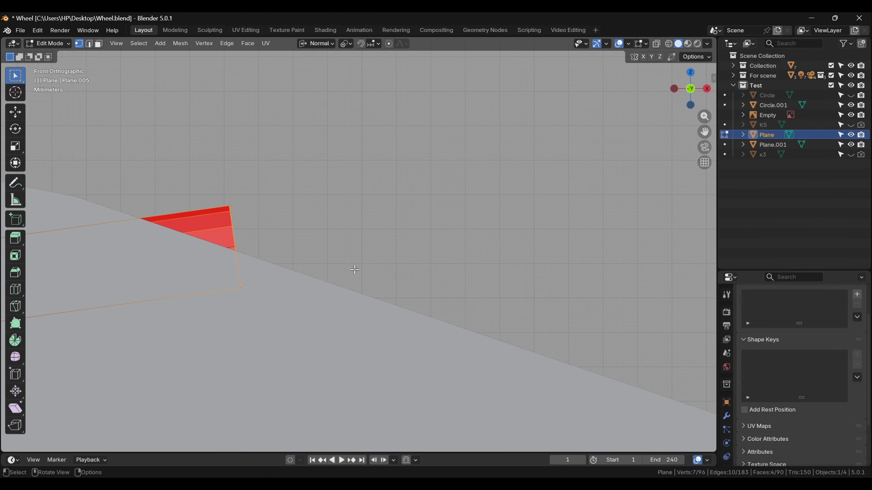
# - Move all vertices of the long groove's open end outward along the normal, beyond the disc's outer rim
pyautogui.moveTo(357, 265); pyautogui.dragTo(377, 253, button='middle')
pyautogui.keyDown('shift'); pyautogui.click(175, 242); pyautogui.keyUp('shift')
pyautogui.press('KP_1')
pyautogui.press('e')
pyautogui.click(289, 248)
# - Select the long groove's open end loop and fill it with a face
pyautogui.scroll(-9, 289, 248)
pyautogui.moveTo(310, 208); pyautogui.dragTo(257, 292, button='middle')
pyautogui.click(345, 197)
pyautogui.scroll(4, 345, 197)
pyautogui.keyDown('shift'); pyautogui.click(366, 235); pyautogui.keyUp('shift')
pyautogui.keyDown('alt'); pyautogui.click(349, 194); pyautogui.keyUp('alt')
pyautogui.press('f')
# - Open the separated groove piece for editing at its cut end on the segment's right side
pyautogui.scroll(-8, 336, 235)
pyautogui.keyDown('shift'); pyautogui.moveTo(461, 237); pyautogui.dragTo(595, 280, button='middle'); pyautogui.keyUp('shift')
pyautogui.scroll(2, 595, 280)
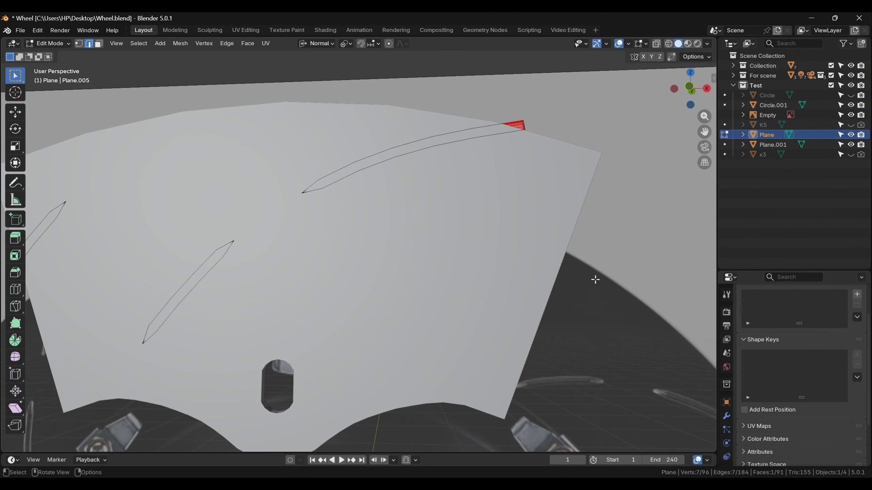
pyautogui.click(772, 145)
pyautogui.press('Tab')
pyautogui.keyDown('shift'); pyautogui.moveTo(559, 306); pyautogui.dragTo(340, 293, button='middle'); pyautogui.keyUp('shift')
pyautogui.scroll(6, 340, 293)
pyautogui.moveTo(340, 294); pyautogui.dragTo(358, 298, button='middle')
pyautogui.press('Tab')
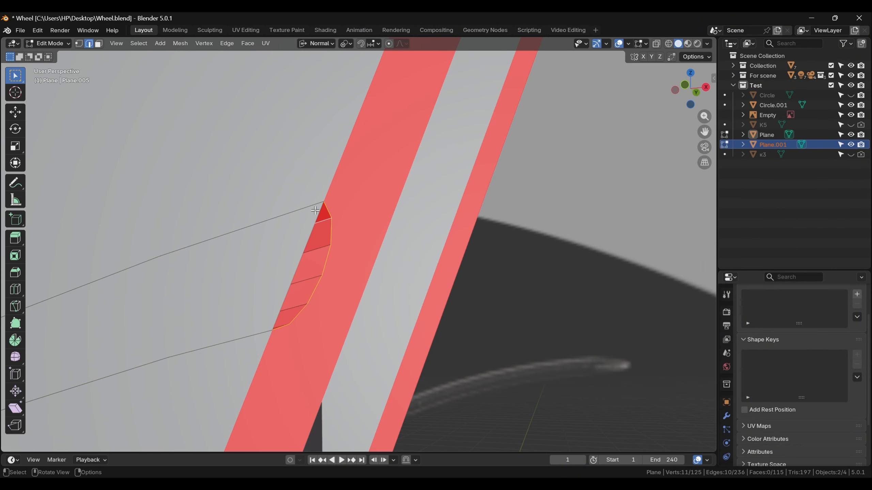
# - Fill the separated groove's open cut end with a face in wireframe, and return to solid shading in Object Mode
pyautogui.hotkey('shift', 'z')
pyautogui.click(297, 266)
pyautogui.moveTo(298, 267); pyautogui.dragTo(304, 268, button='middle')
pyautogui.click(311, 287)
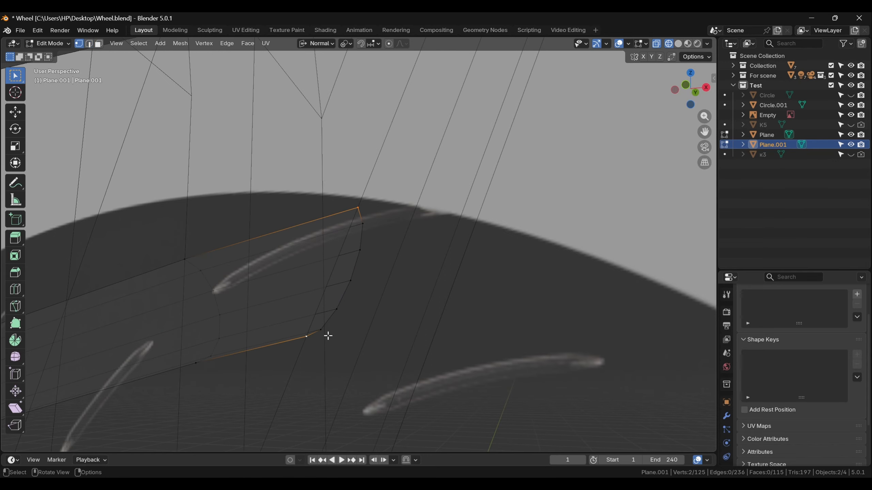
pyautogui.keyDown('alt'); pyautogui.click(342, 296); pyautogui.keyUp('alt')
pyautogui.press('f')
pyautogui.scroll(-6, 343, 296)
pyautogui.press('z')
pyautogui.click(419, 311)
pyautogui.moveTo(419, 311); pyautogui.dragTo(395, 301, button='middle')
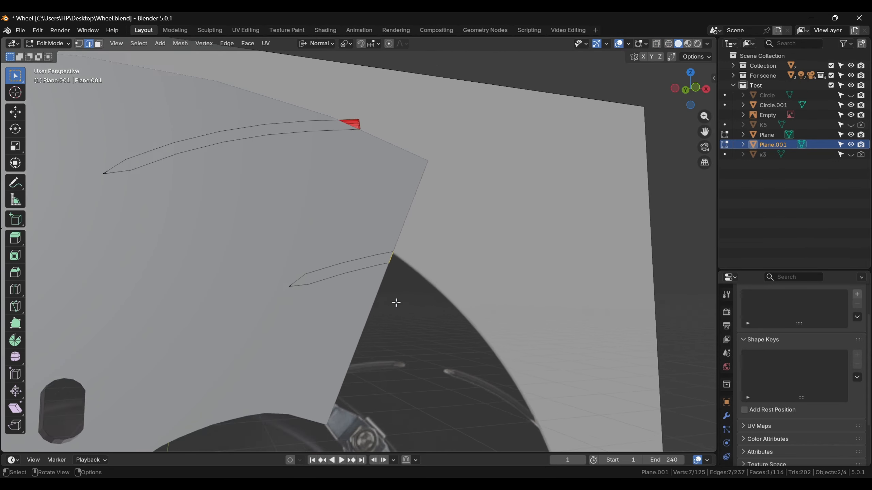
pyautogui.scroll(-3, 395, 302)
pyautogui.moveTo(485, 313); pyautogui.dragTo(444, 307, button='middle')
pyautogui.moveTo(308, 310); pyautogui.dragTo(434, 323, button='middle')
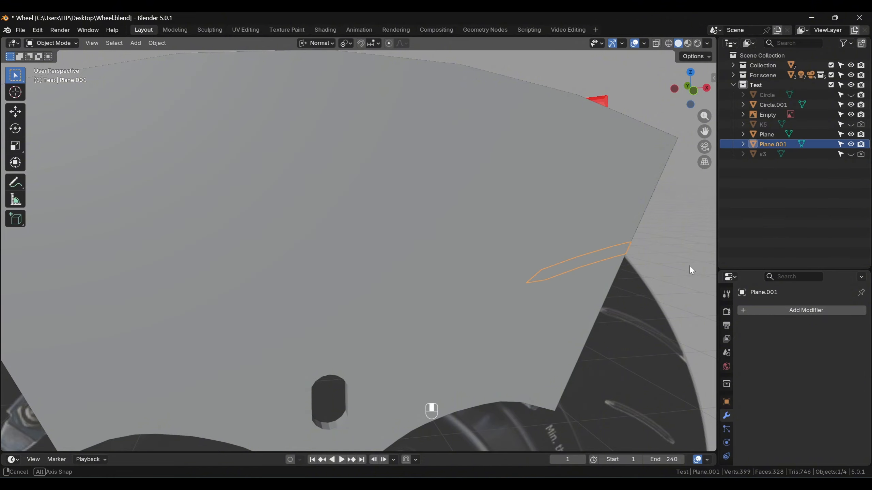
# - Try to rotate the separated groove 0.1° about its normal Y axis
pyautogui.moveTo(689, 266); pyautogui.dragTo(478, 256, button='middle')
pyautogui.keyDown('shift'); pyautogui.moveTo(295, 256); pyautogui.dragTo(372, 256, button='middle'); pyautogui.keyUp('shift')
pyautogui.scroll(5, 373, 255)
pyautogui.moveTo(373, 256); pyautogui.dragTo(407, 274, button='middle')
pyautogui.press('1')
pyautogui.moveTo(474, 272); pyautogui.dragTo(461, 296, button='middle')
pyautogui.press('r')
pyautogui.press('y')
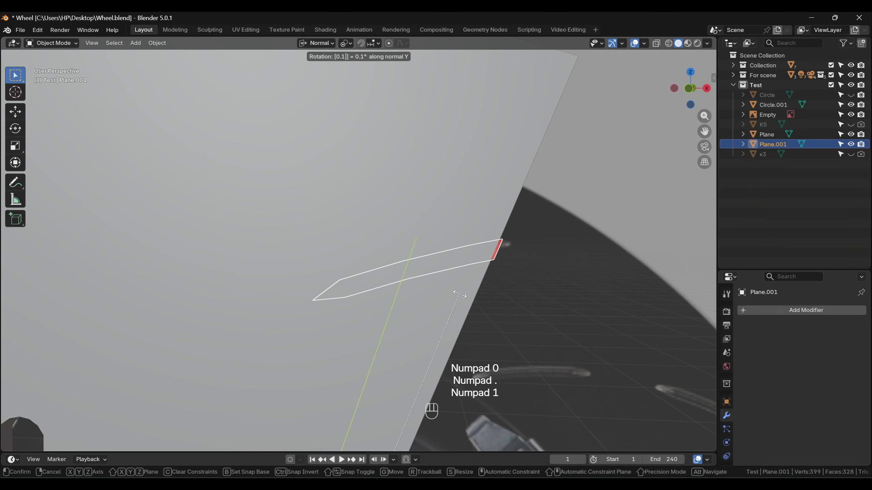
pyautogui.click(460, 295)
# - Rotate the separated groove 0.005° about its normal Y axis in front view
pyautogui.press('KP_1')
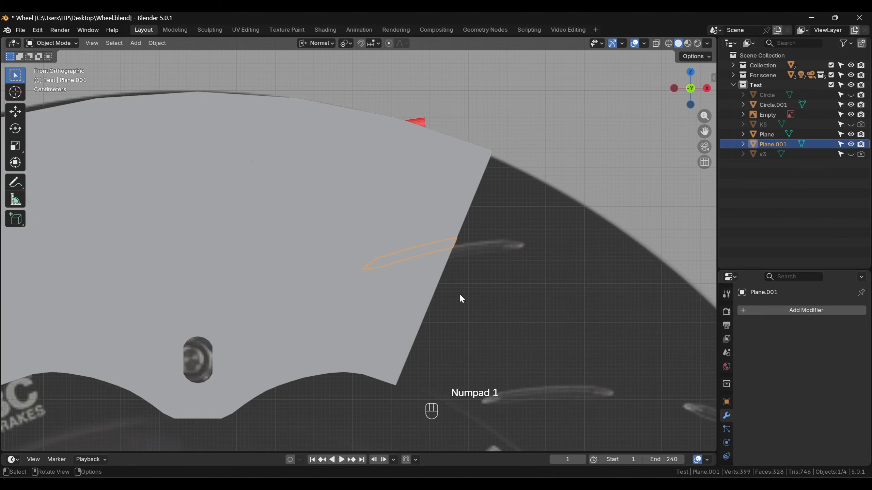
pyautogui.scroll(5, 460, 294)
pyautogui.keyDown('shift'); pyautogui.moveTo(623, 308); pyautogui.dragTo(462, 308, button='middle'); pyautogui.keyUp('shift')
pyautogui.scroll(2, 462, 309)
pyautogui.scroll(1, 462, 308)
pyautogui.press('r')
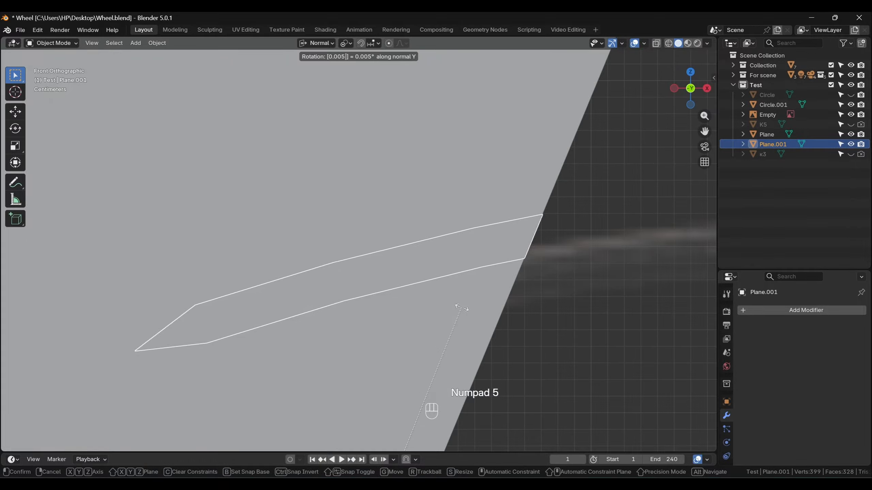
pyautogui.press('KP_Enter')
# - Join the separated groove piece back into the main groove mesh
pyautogui.scroll(-5, 500, 303)
pyautogui.keyDown('shift'); pyautogui.click(444, 121); pyautogui.keyUp('shift')
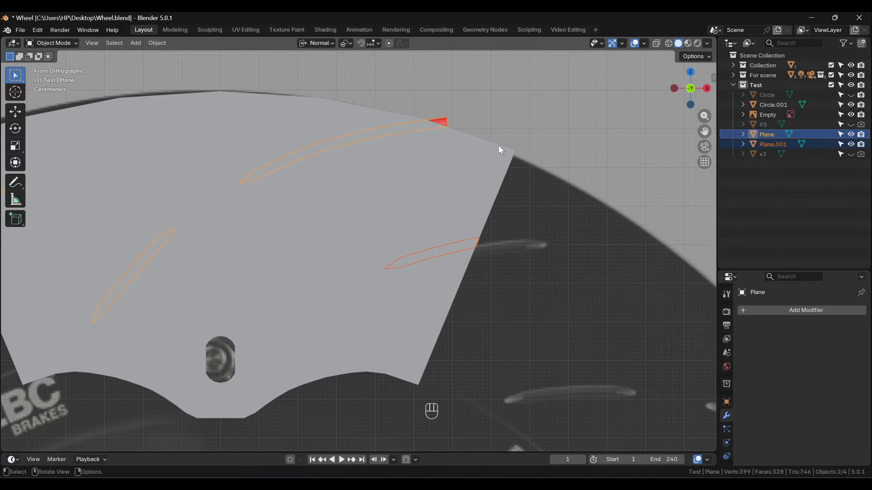
pyautogui.hotkey('ctrl', 'j')
# - Extrude the disc segment's right side edge outward into a narrow strip
pyautogui.press('Tab')
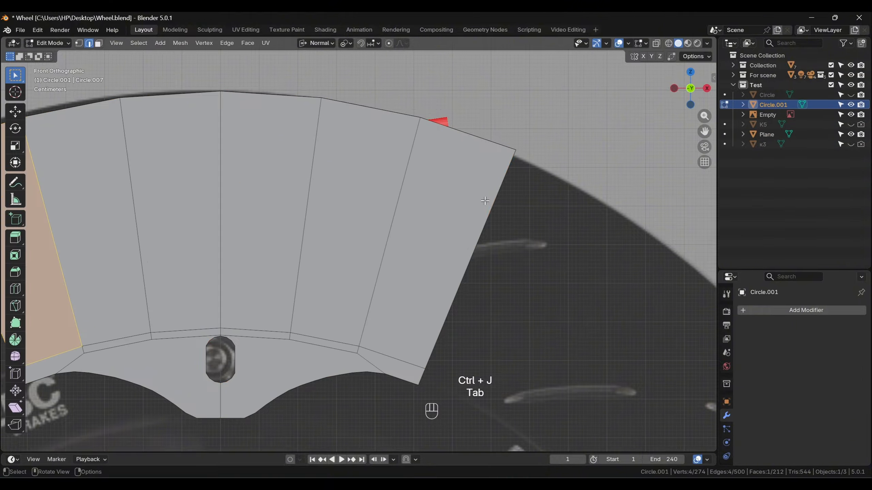
pyautogui.press('2')
pyautogui.moveTo(485, 205); pyautogui.dragTo(521, 241, button='middle')
pyautogui.press('e')
pyautogui.middleClick(383, 230)
pyautogui.click(404, 239)
# - Extrude the disc segment's left side edge outward about 79 mm along normal X
pyautogui.scroll(-3, 395, 238)
pyautogui.click(242, 259)
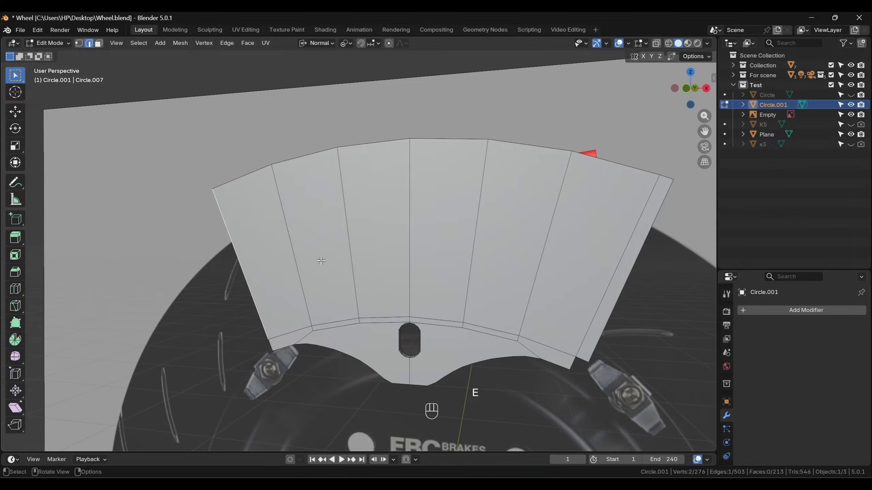
pyautogui.press('e')
pyautogui.click(317, 259)
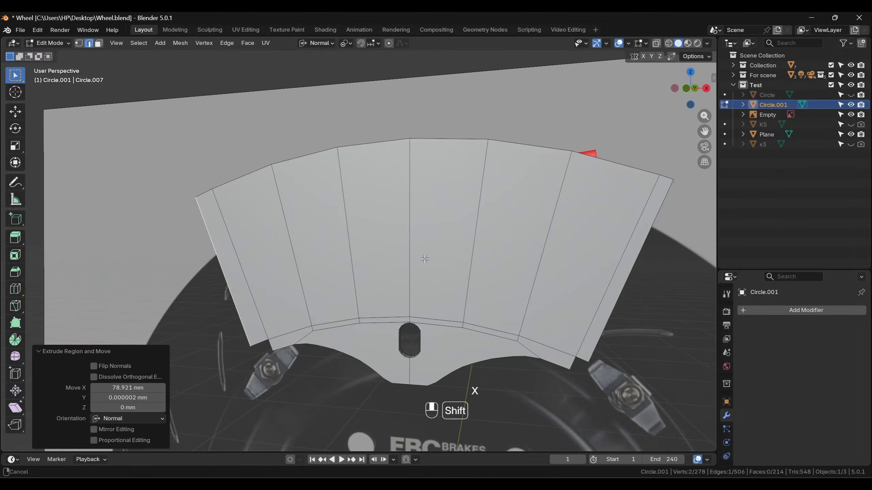
# - Add a Boolean Difference modifier to the disc segment with the groove mesh Plane as its object
pyautogui.keyDown('shift'); pyautogui.moveTo(422, 258); pyautogui.dragTo(439, 258, button='middle'); pyautogui.keyUp('shift')
pyautogui.moveTo(439, 258); pyautogui.dragTo(350, 245, button='middle')
pyautogui.press('Tab')
pyautogui.click(740, 311)
pyautogui.moveTo(738, 308)
pyautogui.click(633, 140)
pyautogui.scroll(1, 627, 302)
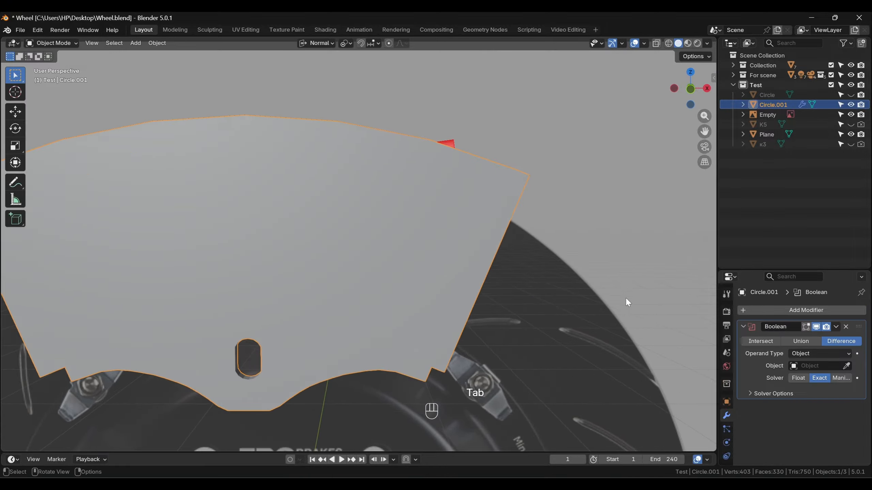
pyautogui.scroll(2, 456, 192)
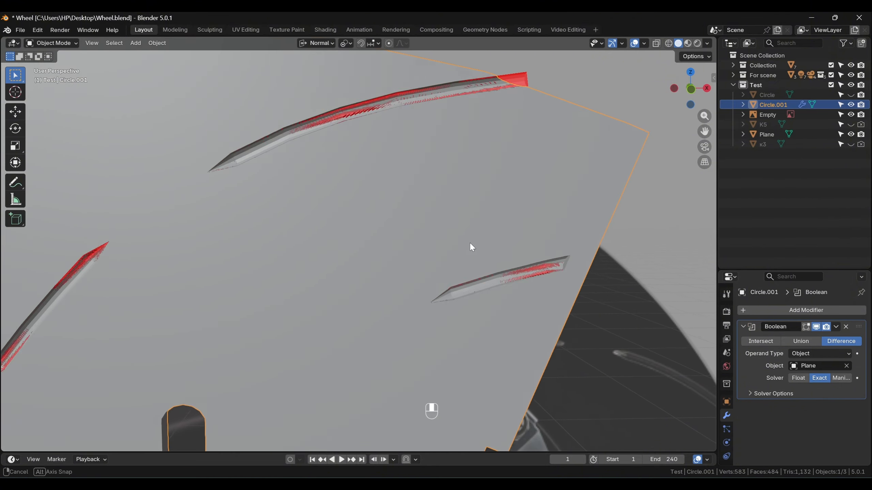
# - Apply the Boolean modifier on the disc segment and hide the groove cutter mesh
pyautogui.moveTo(471, 247); pyautogui.dragTo(494, 262, button='middle')
pyautogui.scroll(-1, 494, 263)
pyautogui.click(789, 338)
pyautogui.keyDown('shift'); pyautogui.moveTo(576, 296); pyautogui.dragTo(640, 281, button='middle'); pyautogui.keyUp('shift')
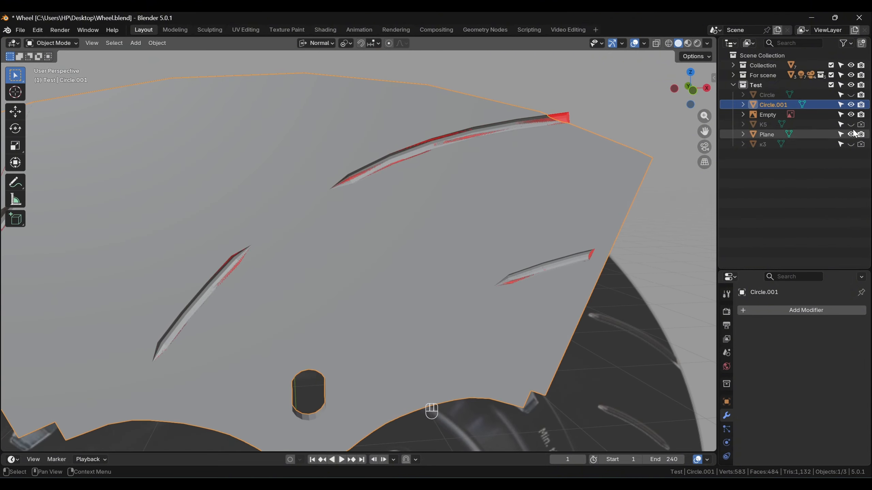
pyautogui.keyDown('shift'); pyautogui.moveTo(521, 338); pyautogui.dragTo(557, 326, button='middle'); pyautogui.keyUp('shift')
# - Delete the two extruded strip faces at the disc segment's right and left sides
pyautogui.press('Tab')
pyautogui.press('3')
pyautogui.click(595, 335)
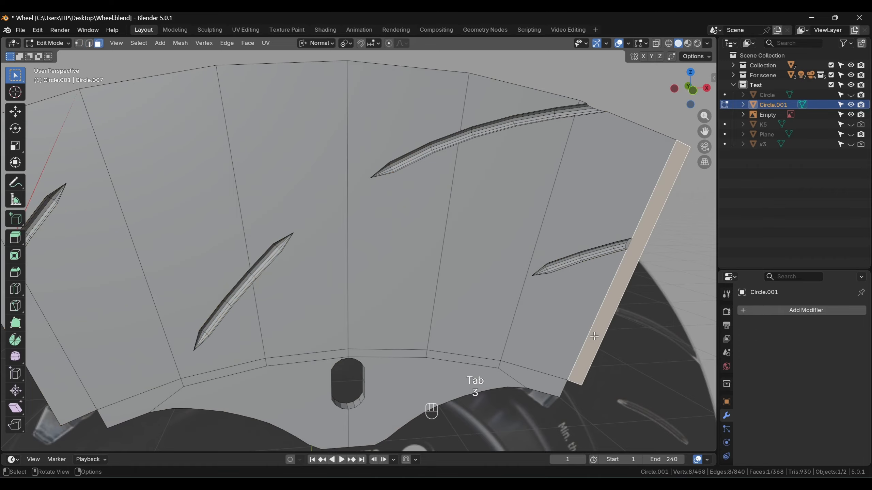
pyautogui.keyDown('shift'); pyautogui.moveTo(405, 357); pyautogui.dragTo(565, 331, button='middle'); pyautogui.keyUp('shift')
pyautogui.keyDown('shift'); pyautogui.click(206, 331); pyautogui.keyUp('shift')
pyautogui.press('x')
pyautogui.click(200, 342)
# - Merge the stray vertex at the left groove's cut end into its neighbour with At Last
pyautogui.scroll(3, 208, 290)
pyautogui.moveTo(208, 291); pyautogui.dragTo(253, 300, button='middle')
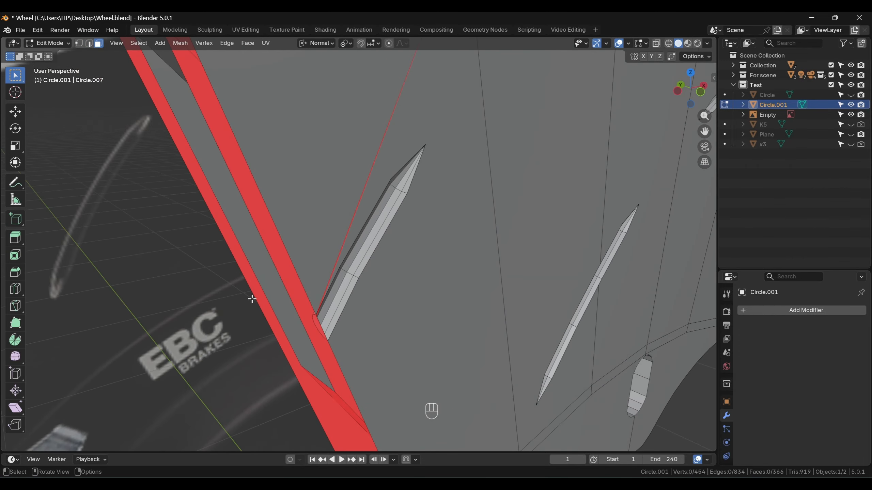
pyautogui.press('1')
pyautogui.click(339, 271)
pyautogui.moveTo(339, 271); pyautogui.dragTo(286, 275, button='middle')
pyautogui.scroll(5, 364, 305)
pyautogui.moveTo(417, 314); pyautogui.dragTo(412, 290, button='middle')
pyautogui.click(268, 374)
pyautogui.scroll(-5, 304, 334)
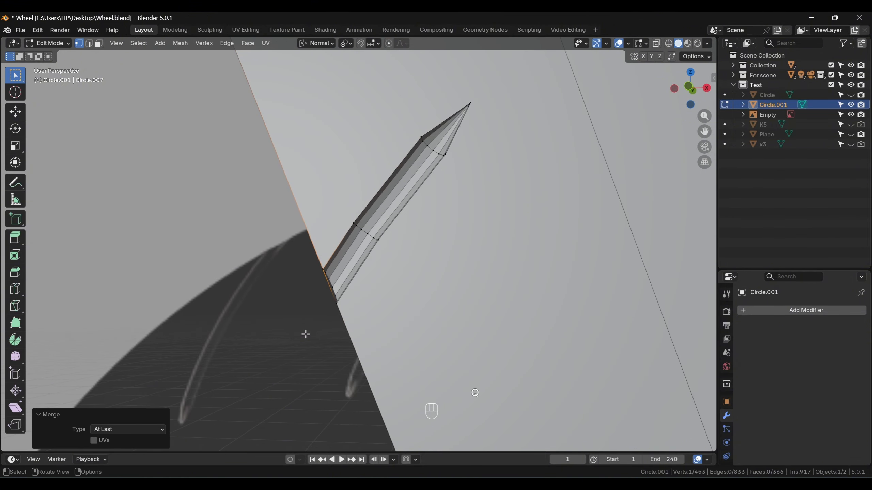
# - Delete the leftover face across the left groove's cut end in wireframe view
pyautogui.press('z')
pyautogui.moveTo(306, 333)
pyautogui.mouseDown(button='middle')
pyautogui.moveTo(248, 356)
pyautogui.moveTo(261, 345)
pyautogui.mouseUp(button='middle')
pyautogui.click(274, 158)
pyautogui.moveTo(333, 330)
pyautogui.mouseDown(button='middle')
pyautogui.moveTo(331, 301)
pyautogui.moveTo(335, 350)
pyautogui.moveTo(318, 374)
pyautogui.mouseUp(button='middle')
pyautogui.press('3')
pyautogui.press('x')
pyautogui.click(335, 297)
# - Merge the overlapping vertices of the disc segment by distance
pyautogui.keyDown('shift'); pyautogui.click(301, 336); pyautogui.keyUp('shift')
pyautogui.scroll(-3, 302, 335)
pyautogui.keyDown('shift'); pyautogui.click(301, 160); pyautogui.keyUp('shift')
pyautogui.keyDown('shift'); pyautogui.moveTo(377, 395); pyautogui.dragTo(350, 249, button='middle'); pyautogui.keyUp('shift')
pyautogui.press('q')
pyautogui.click(422, 361)
# - Delete the leftover edge across the left groove's opening on the segment's side
pyautogui.press('2')
pyautogui.click(378, 125)
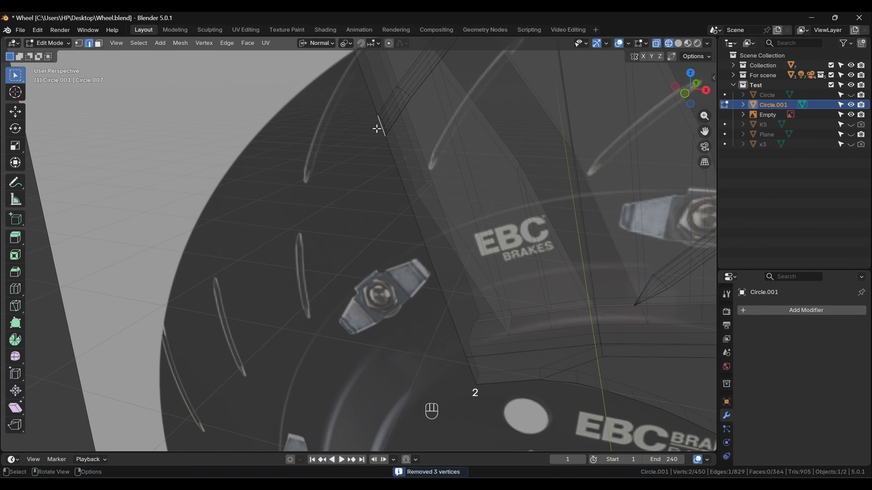
pyautogui.press('x')
pyautogui.click(374, 120)
# - Delete the leftover face across the right groove's cut end on the disc segment's side
pyautogui.scroll(-2, 395, 192)
pyautogui.moveTo(406, 266); pyautogui.dragTo(442, 269, button='middle')
pyautogui.scroll(2, 446, 261)
pyautogui.keyDown('shift'); pyautogui.moveTo(611, 182); pyautogui.dragTo(432, 222, button='middle'); pyautogui.keyUp('shift')
pyautogui.click(377, 253)
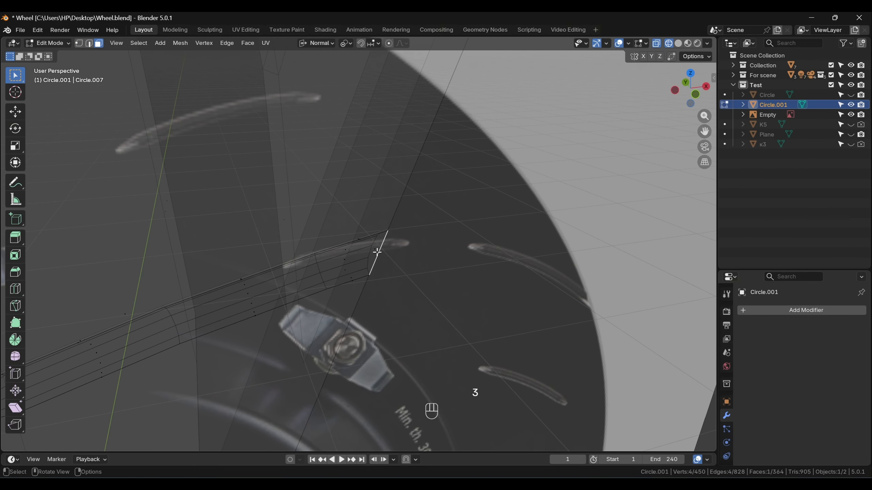
pyautogui.press('x')
pyautogui.click(375, 262)
# - Merge by distance the overlapping vertices at the right groove's cut end and along the segment's right side edge
pyautogui.press('1')
pyautogui.scroll(1, 391, 275)
pyautogui.moveTo(369, 286); pyautogui.dragTo(382, 302)
pyautogui.keyDown('shift'); pyautogui.moveTo(389, 223); pyautogui.dragTo(407, 242); pyautogui.keyUp('shift')
pyautogui.scroll(-4, 433, 189)
pyautogui.keyDown('shift'); pyautogui.moveTo(434, 189); pyautogui.dragTo(429, 254, button='middle'); pyautogui.keyUp('shift')
pyautogui.keyDown('shift'); pyautogui.moveTo(479, 102); pyautogui.dragTo(442, 120); pyautogui.keyUp('shift')
pyautogui.keyDown('shift'); pyautogui.moveTo(415, 275); pyautogui.dragTo(460, 134, button='middle'); pyautogui.keyUp('shift')
pyautogui.scroll(2, 394, 275)
pyautogui.keyDown('shift'); pyautogui.moveTo(337, 352); pyautogui.dragTo(354, 368); pyautogui.keyUp('shift')
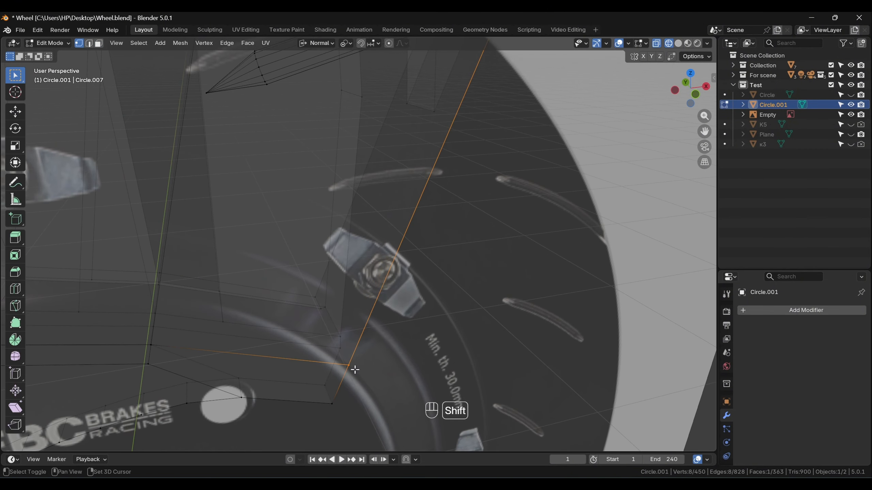
pyautogui.press('q')
pyautogui.moveTo(434, 305)
pyautogui.click(485, 340)
# - Delete the leftover edge across the right groove's opening and return to solid shading
pyautogui.keyDown('shift'); pyautogui.moveTo(477, 196); pyautogui.dragTo(459, 307, button='middle'); pyautogui.keyUp('shift')
pyautogui.press('3')
pyautogui.press('2')
pyautogui.press('3')
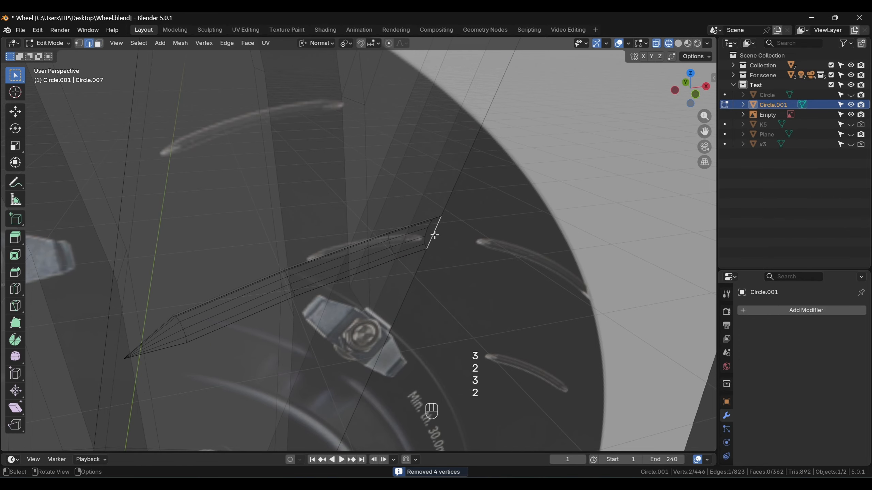
pyautogui.press('x')
pyautogui.click(431, 226)
pyautogui.press('z')
pyautogui.click(535, 238)
pyautogui.scroll(-5, 525, 240)
pyautogui.moveTo(515, 244)
pyautogui.keyDown('shift'); pyautogui.mouseDown(button='middle')
pyautogui.moveTo(542, 330)
pyautogui.moveTo(521, 306)
pyautogui.moveTo(535, 304)
pyautogui.mouseUp(button='middle'); pyautogui.keyUp('shift')
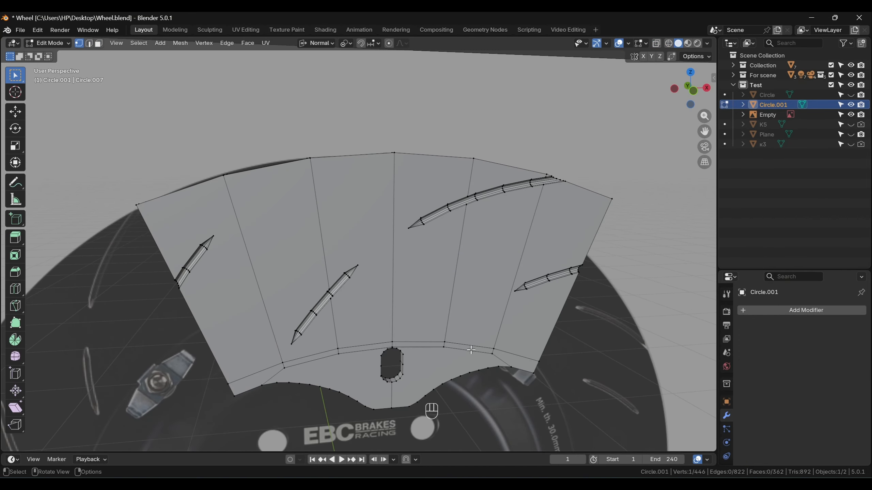
# - Set the transform orientation to Global and merge the vertices at the long upper groove's inner tip with a 0.5 mm merge distance
pyautogui.press(',')
pyautogui.click(365, 297)
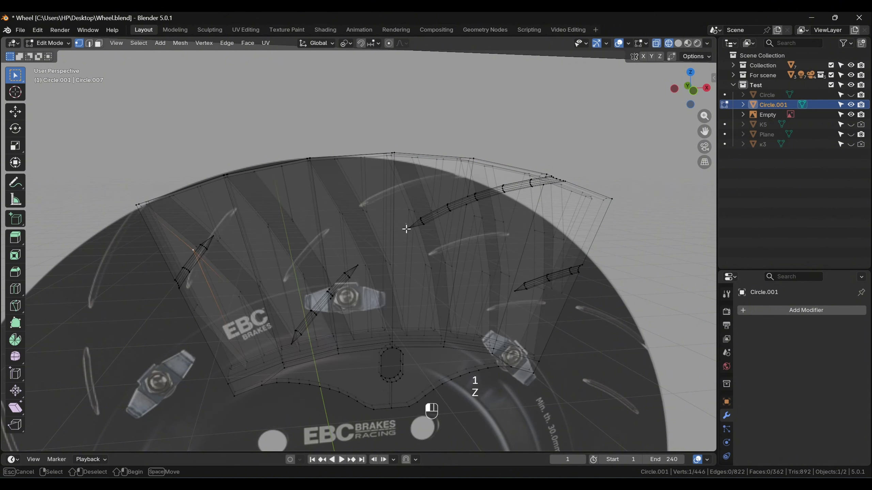
pyautogui.press('q')
pyautogui.moveTo(411, 236)
pyautogui.click(460, 270)
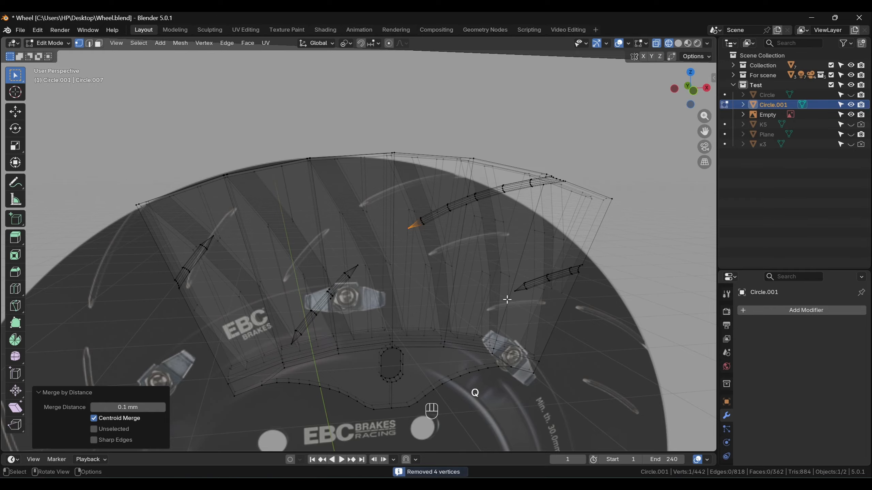
pyautogui.click(134, 407)
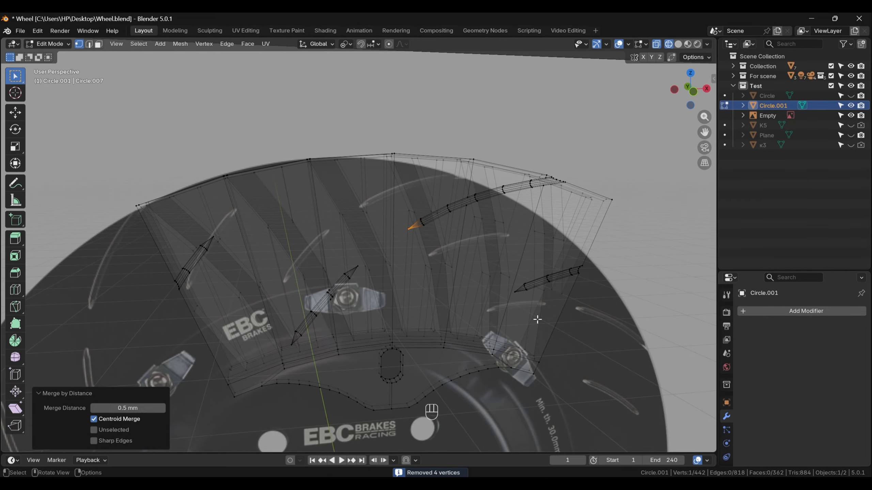
# - Merge by distance the overlapping vertices at the right groove's tip and the middle groove's upper tip
pyautogui.moveTo(505, 281); pyautogui.dragTo(518, 299)
pyautogui.press('q')
pyautogui.moveTo(521, 302)
pyautogui.click(555, 333)
pyautogui.moveTo(349, 257); pyautogui.dragTo(363, 273)
pyautogui.press('q')
pyautogui.click(397, 307)
# - Merge by distance the vertices at the middle groove's lower tip and the left groove's tip, and return to solid shading
pyautogui.moveTo(300, 341); pyautogui.dragTo(304, 332, button='middle')
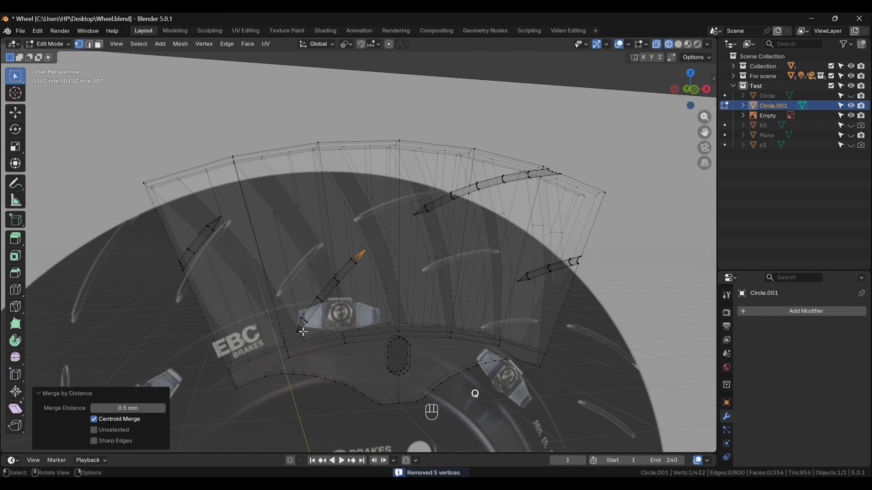
pyautogui.press('q')
pyautogui.moveTo(253, 335)
pyautogui.click(350, 370)
pyautogui.moveTo(350, 370); pyautogui.dragTo(363, 317, button='middle')
pyautogui.press('z')
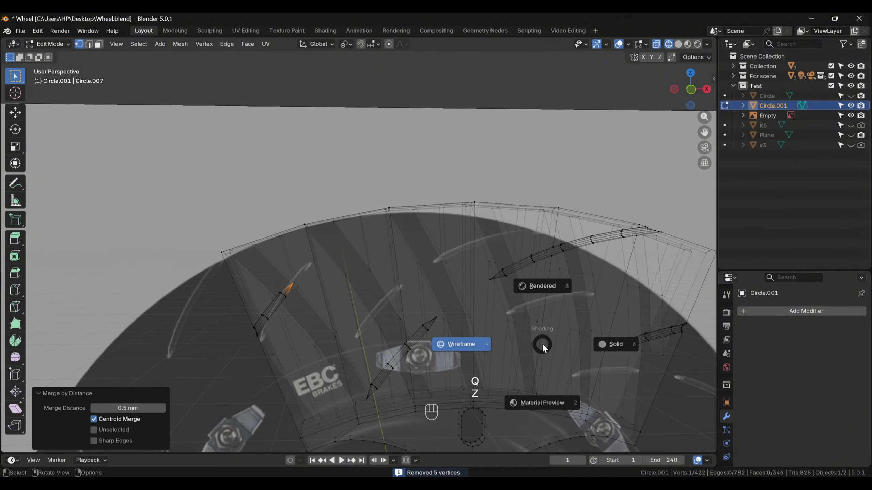
pyautogui.click(613, 344)
# - Hide the reference image and delete the back plate's flat outer faces and outer rim faces
pyautogui.moveTo(613, 344); pyautogui.dragTo(480, 343, button='middle')
pyautogui.press('3')
pyautogui.click(850, 116)
pyautogui.moveTo(305, 268)
pyautogui.mouseDown(button='middle')
pyautogui.moveTo(268, 277)
pyautogui.moveTo(300, 317)
pyautogui.mouseUp(button='middle')
pyautogui.keyDown('alt'); pyautogui.click(268, 277); pyautogui.keyUp('alt')
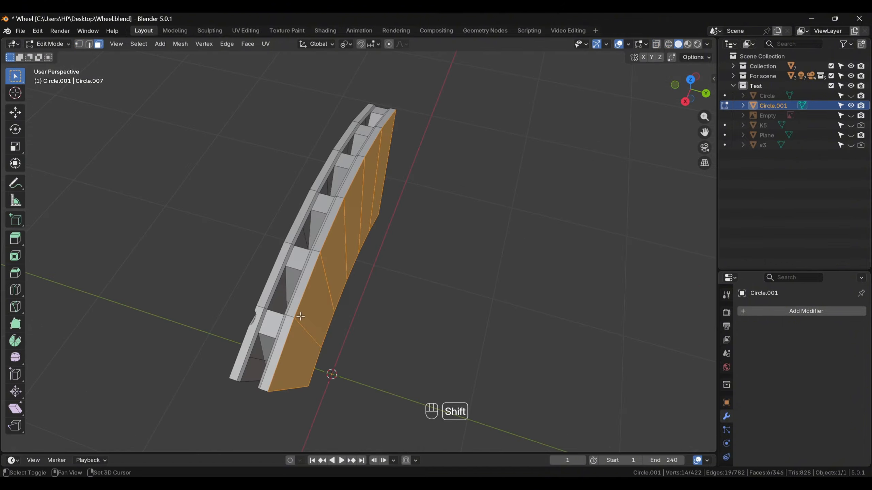
pyautogui.moveTo(426, 235); pyautogui.dragTo(389, 298, button='middle')
pyautogui.press('x')
pyautogui.click(390, 297)
# - Duplicate the grooved front faces together with the front plate's outer rim faces and move the copy 115 mm along global Y
pyautogui.press('KP_1')
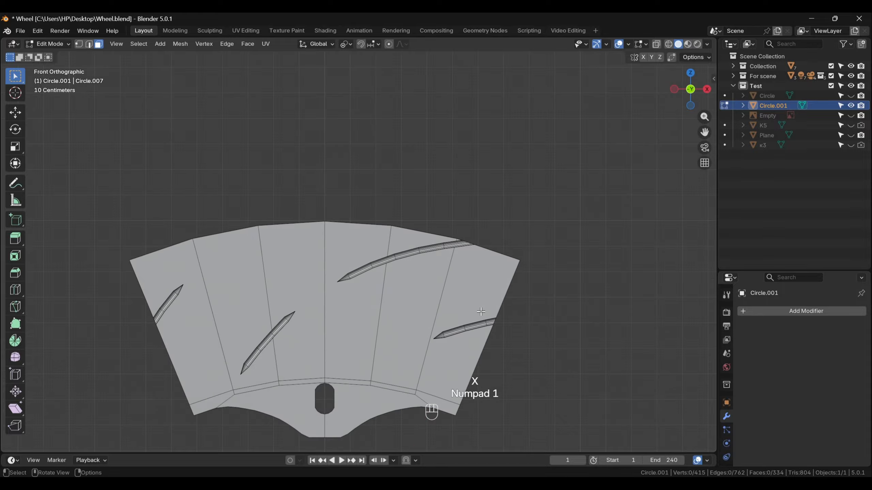
pyautogui.moveTo(97, 157); pyautogui.dragTo(628, 381)
pyautogui.moveTo(628, 380); pyautogui.dragTo(352, 270, button='middle')
pyautogui.keyDown('shift'); pyautogui.click(352, 271); pyautogui.keyUp('shift')
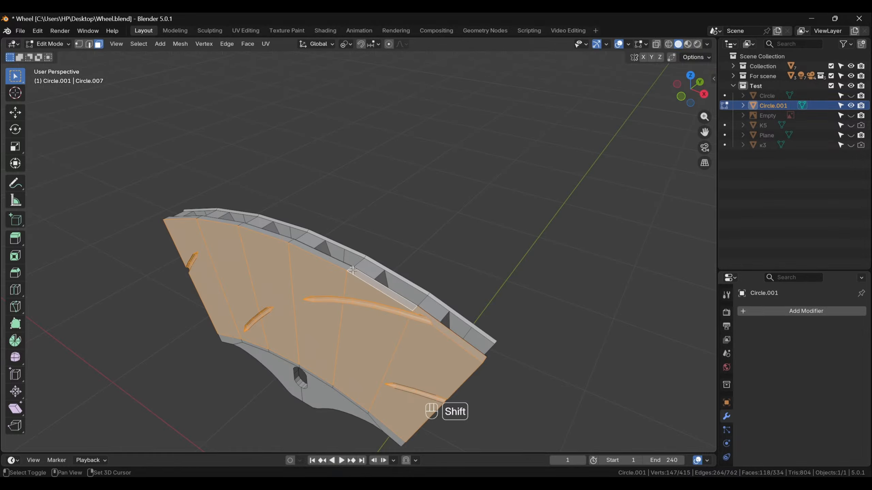
pyautogui.keyDown('shift'); pyautogui.click(222, 221); pyautogui.keyUp('shift')
pyautogui.keyDown('shift'); pyautogui.click(183, 217); pyautogui.keyUp('shift')
pyautogui.moveTo(183, 218); pyautogui.dragTo(220, 213, button='middle')
pyautogui.moveTo(500, 369); pyautogui.dragTo(366, 376, button='middle')
pyautogui.hotkey('shift', 'd')
pyautogui.rightClick(368, 349)
pyautogui.press('g')
pyautogui.press('y')
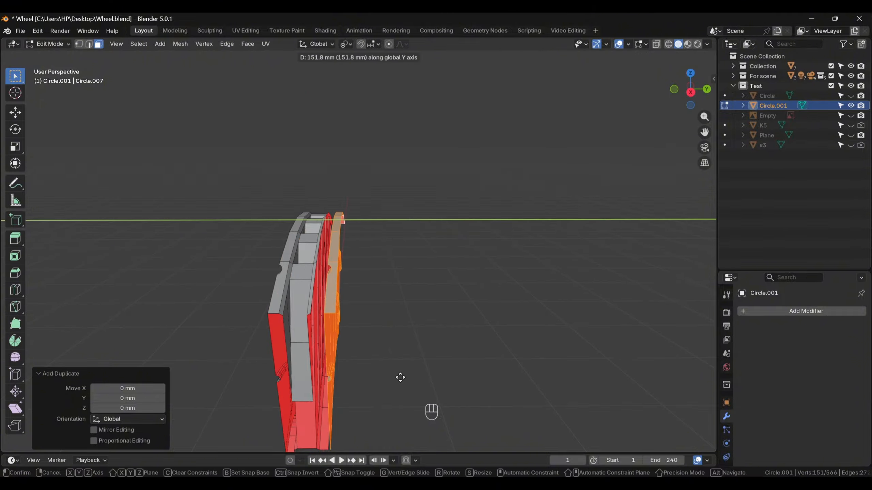
pyautogui.press('KP_Enter')
# - Mirror the copied faces along global Y and correct their normals to point outward
pyautogui.click(181, 44)
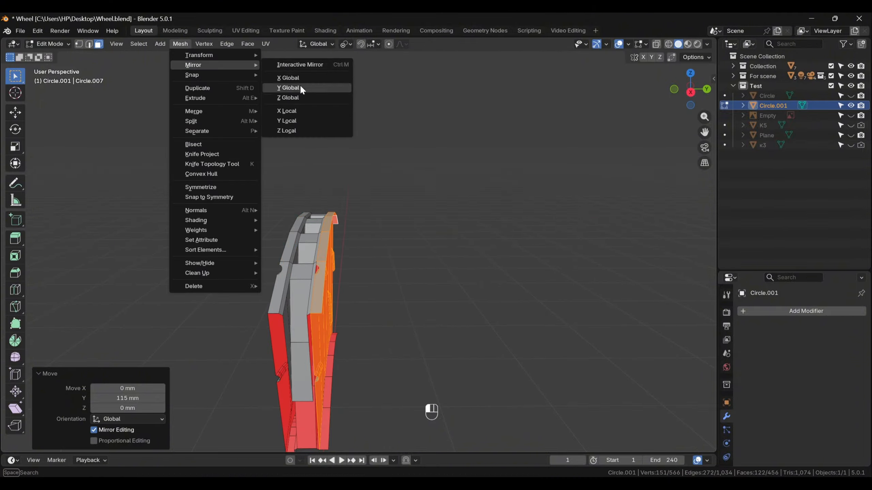
pyautogui.click(291, 85)
pyautogui.hotkey('alt', 'n')
pyautogui.click(371, 286)
pyautogui.moveTo(463, 272); pyautogui.dragTo(418, 281, button='middle')
pyautogui.click(460, 254)
# - Merge by distance the overlapping vertices along the back plate's lower outer edge in wireframe side view
pyautogui.press('1')
pyautogui.press('z')
pyautogui.click(353, 282)
pyautogui.press('KP_3')
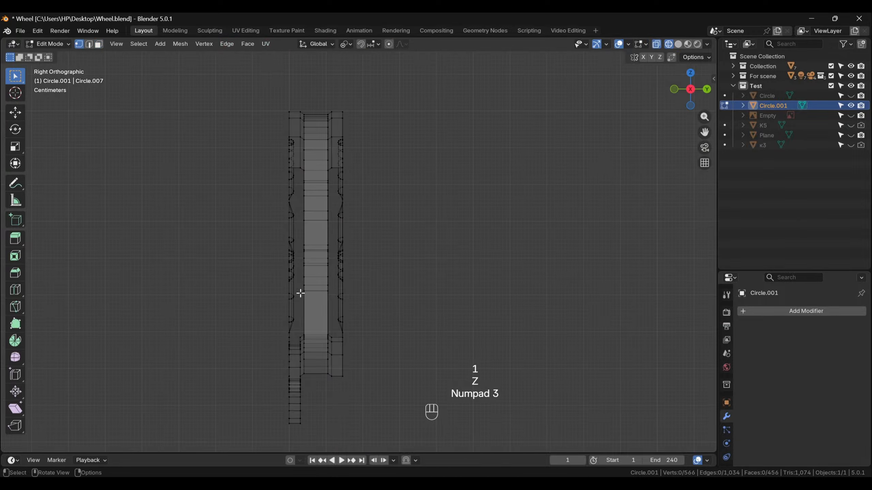
pyautogui.scroll(2, 330, 395)
pyautogui.moveTo(364, 382); pyautogui.dragTo(350, 305)
pyautogui.press('q')
pyautogui.click(433, 343)
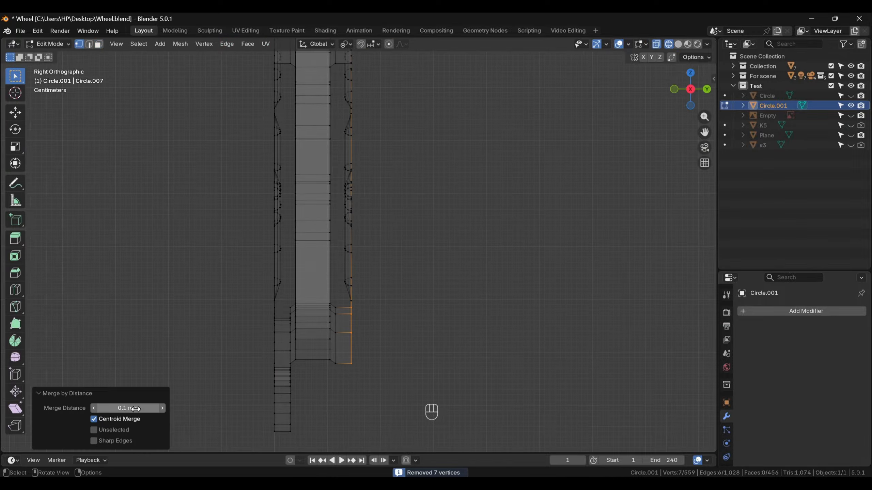
# - Merge by distance the overlapping vertices along the back plate's upper inner edge
pyautogui.keyDown('shift'); pyautogui.moveTo(398, 55); pyautogui.dragTo(401, 279, button='middle'); pyautogui.keyUp('shift')
pyautogui.scroll(2, 401, 278)
pyautogui.moveTo(319, 214); pyautogui.dragTo(336, 353)
pyautogui.press('q')
pyautogui.moveTo(426, 279)
pyautogui.click(477, 315)
# - Return to solid shading and inspect the joined disc segment in and out of Edit Mode
pyautogui.press('z')
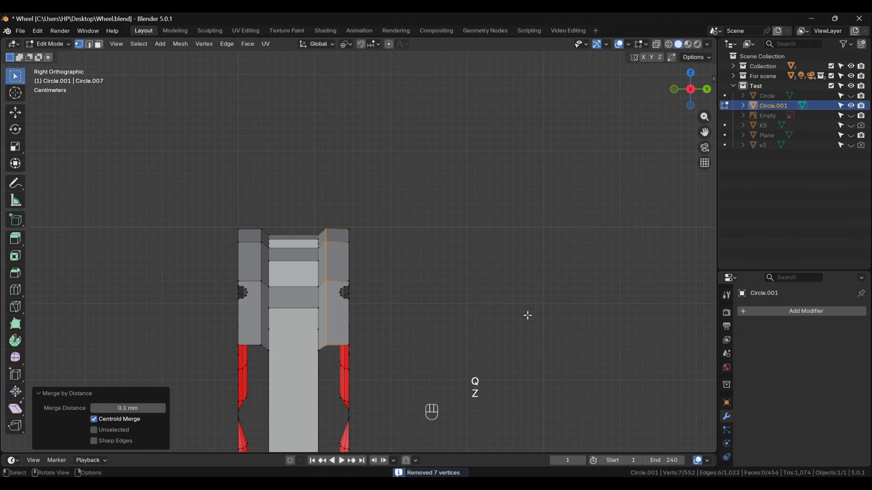
pyautogui.moveTo(527, 315); pyautogui.dragTo(518, 200, button='middle')
pyautogui.press('Tab')
pyautogui.press('Tab')
pyautogui.press('Tab')
pyautogui.scroll(-2, 518, 201)
pyautogui.moveTo(519, 201); pyautogui.dragTo(492, 227, button='middle')
pyautogui.press('Tab')
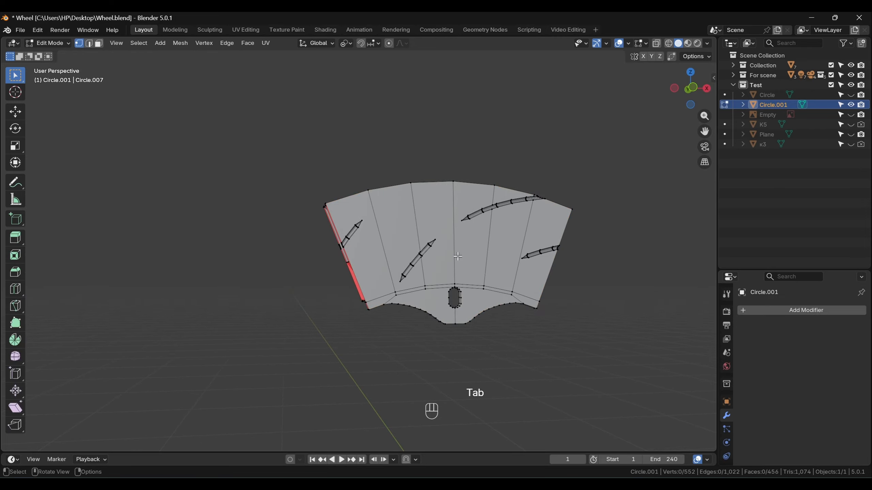
# - Spin the whole disc segment around the origin on the Y axis with duplicates in front view
pyautogui.press('3')
pyautogui.press('a')
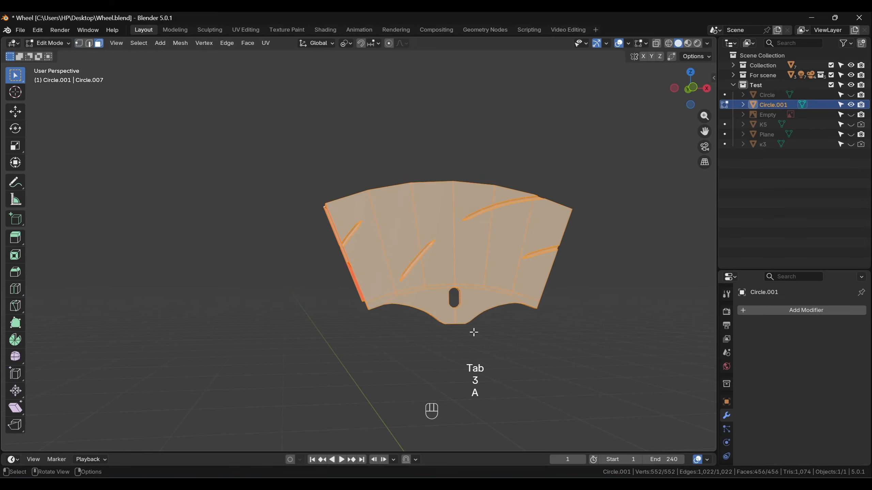
pyautogui.press('KP_1')
pyautogui.click(12, 343)
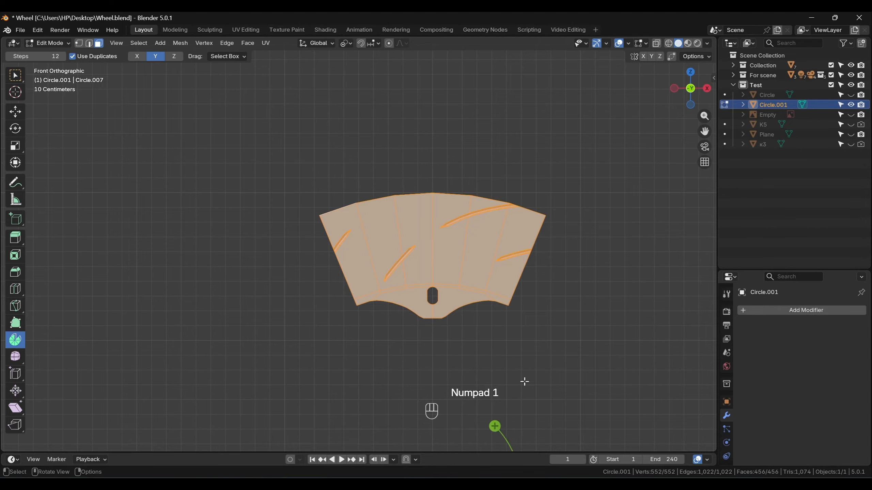
pyautogui.scroll(-3, 540, 384)
pyautogui.keyDown('shift'); pyautogui.moveTo(537, 364); pyautogui.dragTo(518, 328, button='middle'); pyautogui.keyUp('shift')
pyautogui.moveTo(443, 412); pyautogui.dragTo(597, 343)
# - Set the spin angle to 315° and the steps to 7 to complete the disc ring
pyautogui.click(141, 379)
pyautogui.write('3')
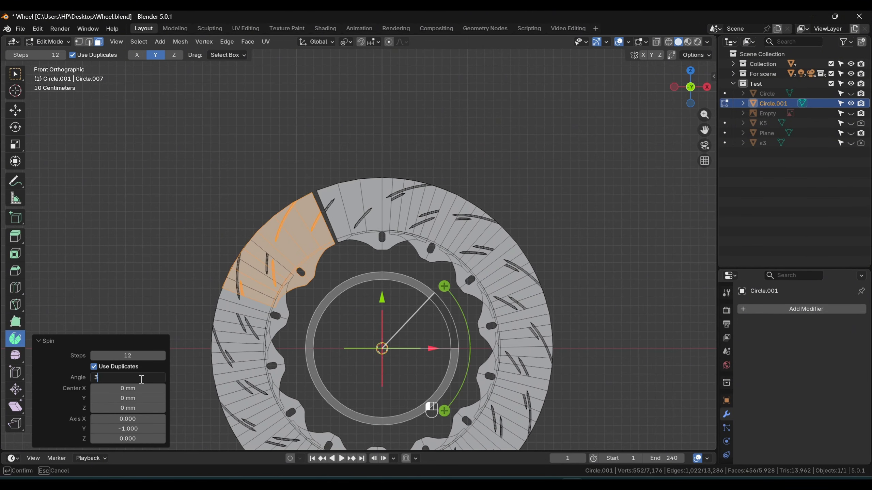
pyautogui.write('15')
pyautogui.press('Return')
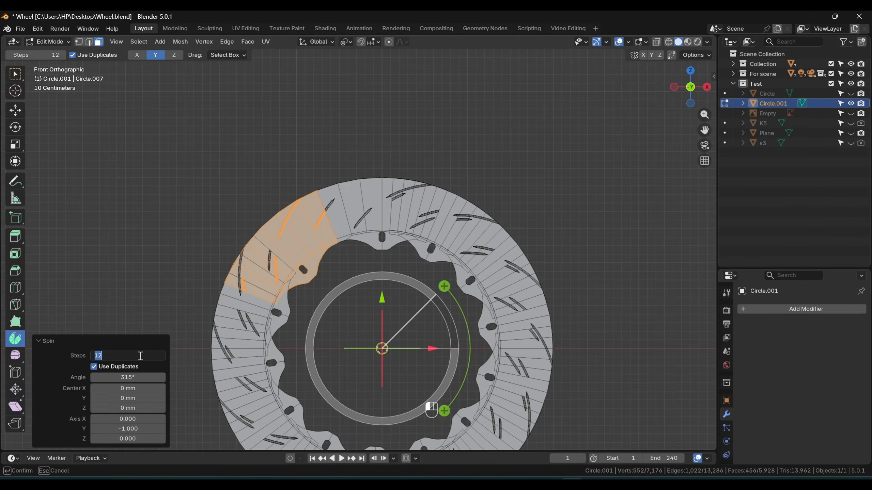
pyautogui.write('7')
pyautogui.press('Return')
pyautogui.click(392, 144)
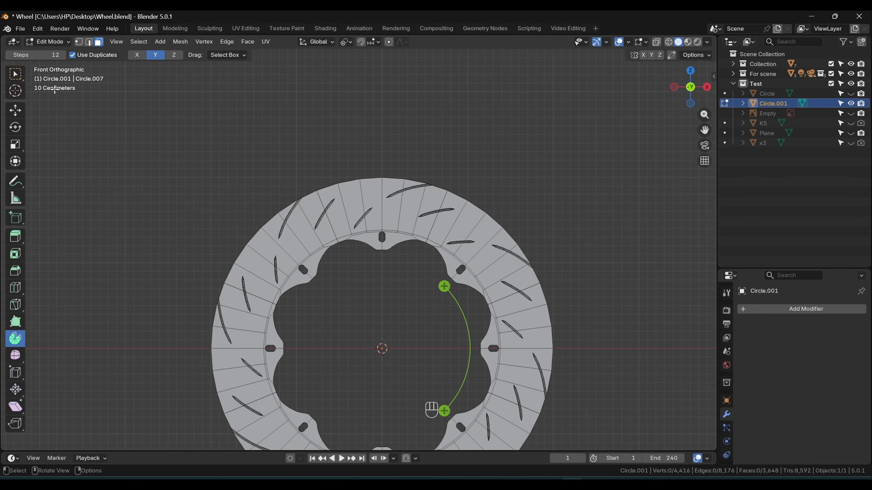
pyautogui.moveTo(27, 97); pyautogui.dragTo(392, 256, button='middle')
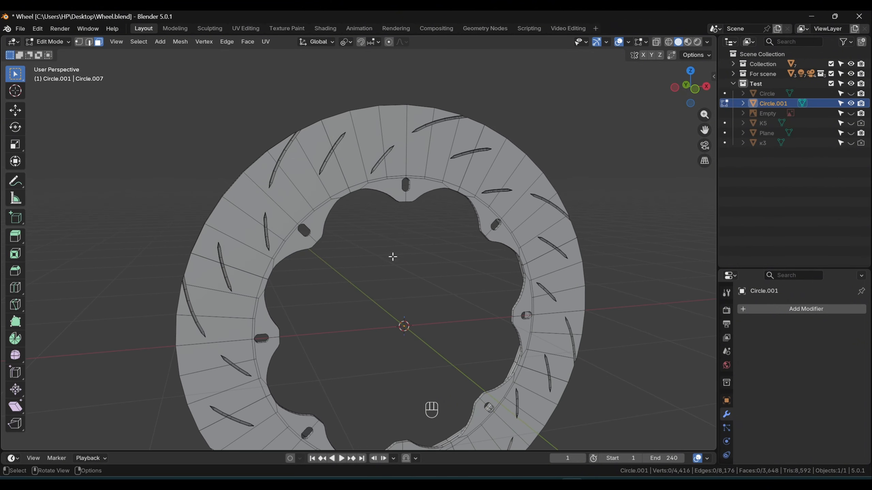
# - Select the entire disc mesh and merge its overlapping vertices by distance at 0.1 mm
pyautogui.press('a')
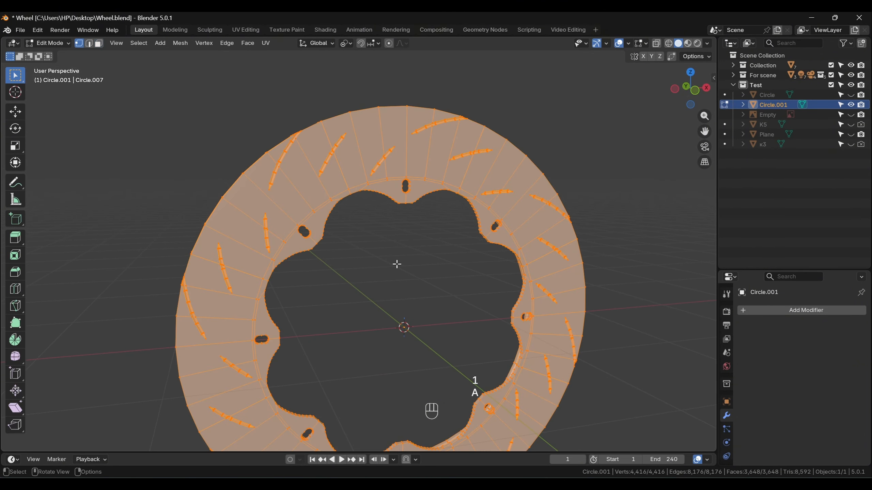
pyautogui.press('q')
pyautogui.moveTo(396, 263)
pyautogui.click(434, 297)
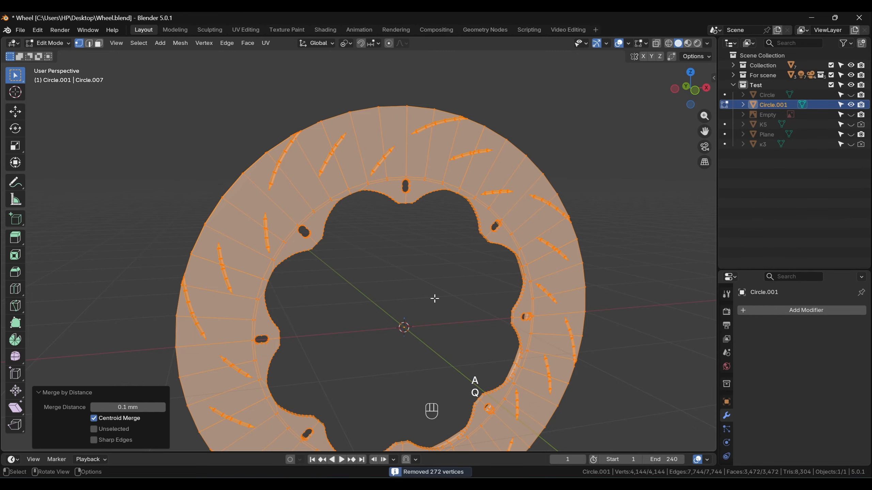
# - Leave Edit Mode and examine the complete brake disc from several angles
pyautogui.press('z')
pyautogui.click(476, 299)
pyautogui.click(456, 291)
pyautogui.moveTo(456, 291); pyautogui.dragTo(428, 302, button='middle')
pyautogui.press('Tab')
pyautogui.moveTo(379, 279); pyautogui.dragTo(552, 275, button='middle')
pyautogui.click(513, 300)
pyautogui.scroll(-5, 552, 275)
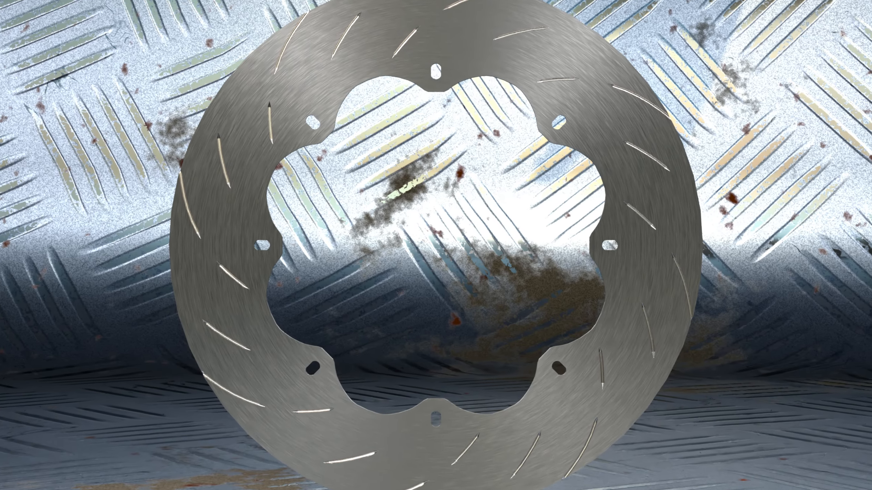